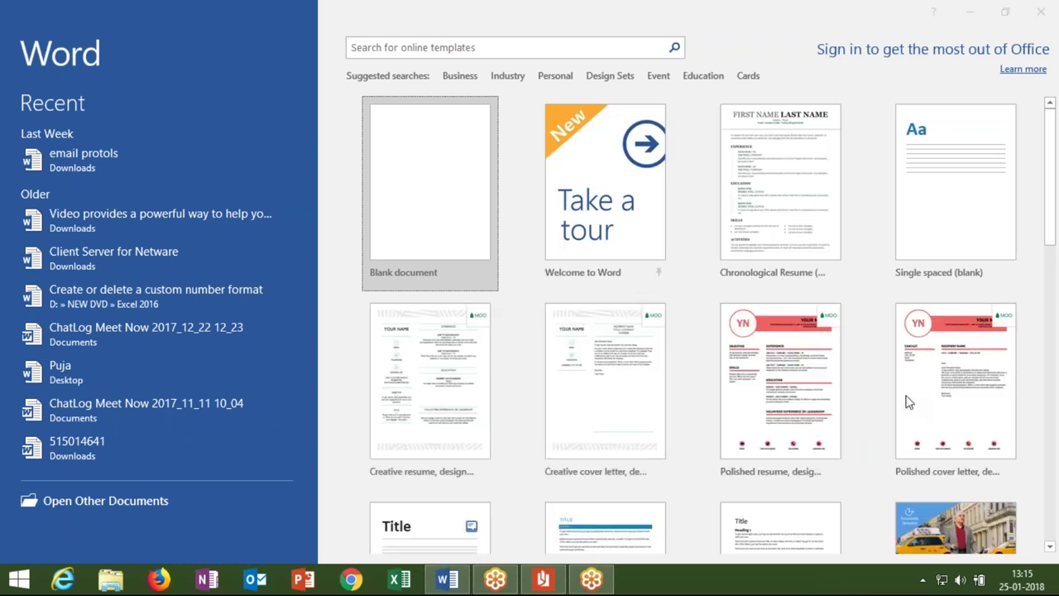
Step: Create a blank document and fill it with sample paragraphs using =rand()
left_click(453, 175)
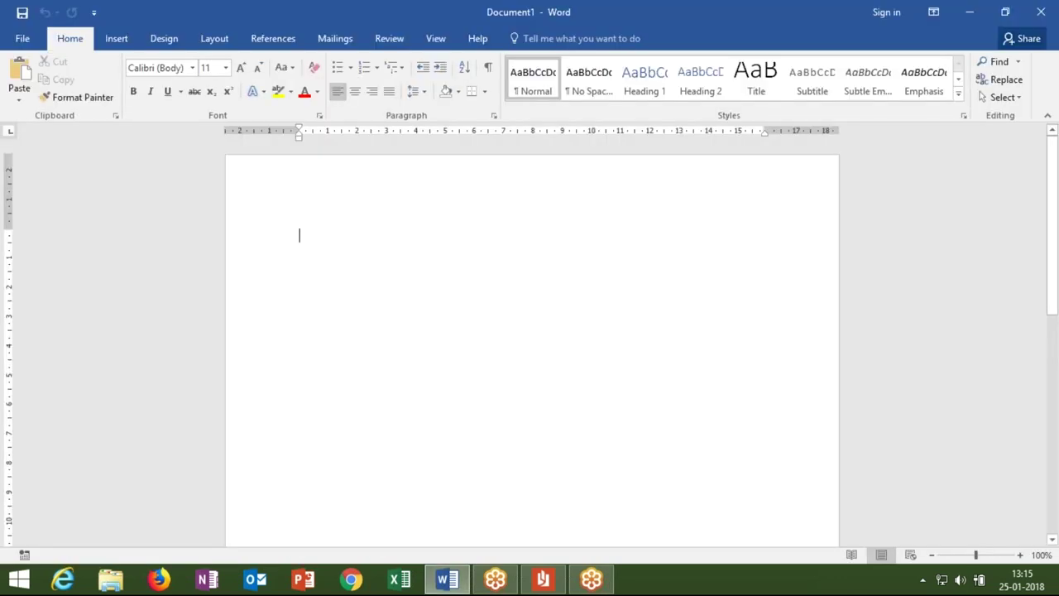
type("=rand()")
key("Return")
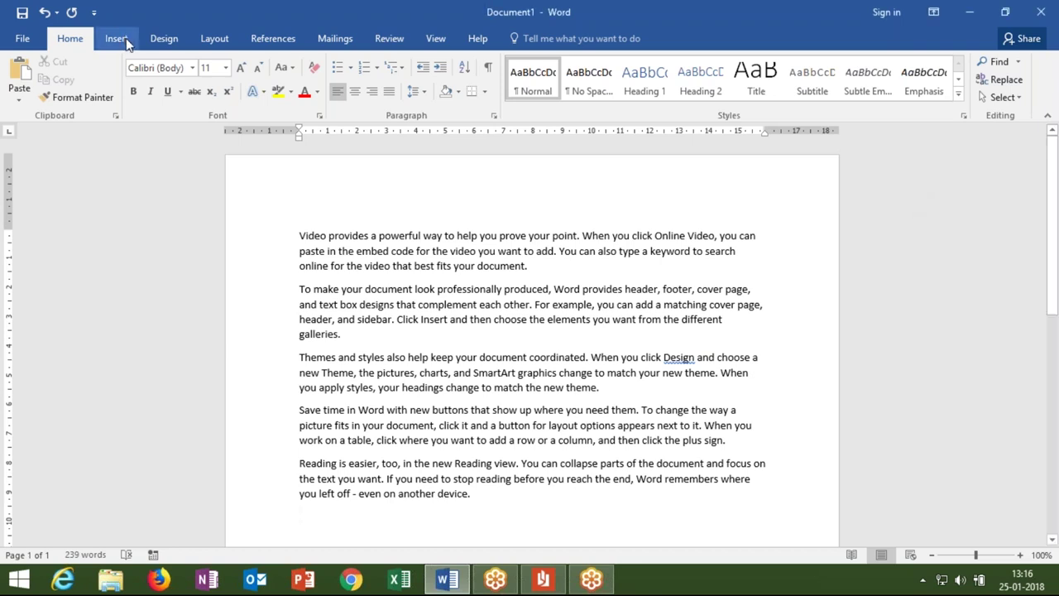
Step: Browse the Insert tab's Cover Page gallery and close it without choosing a design
left_click(126, 39)
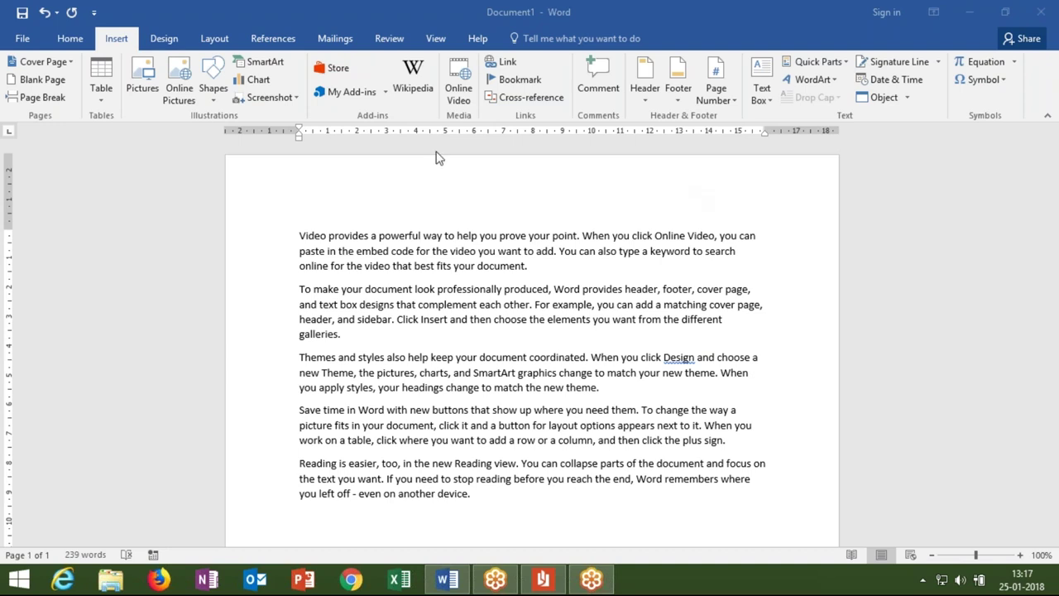
left_click(293, 196)
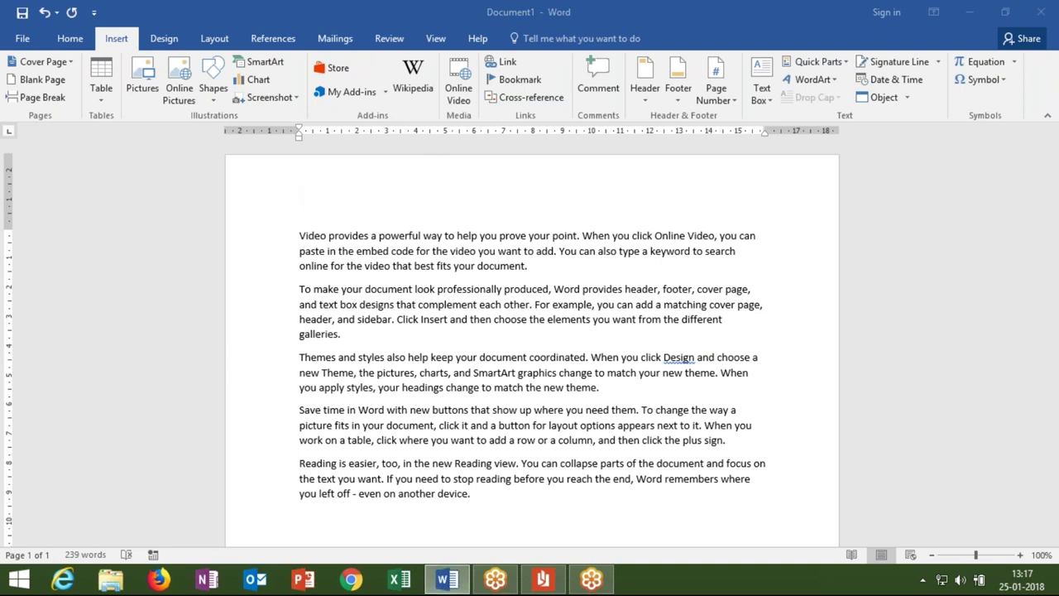
key("ctrl+End")
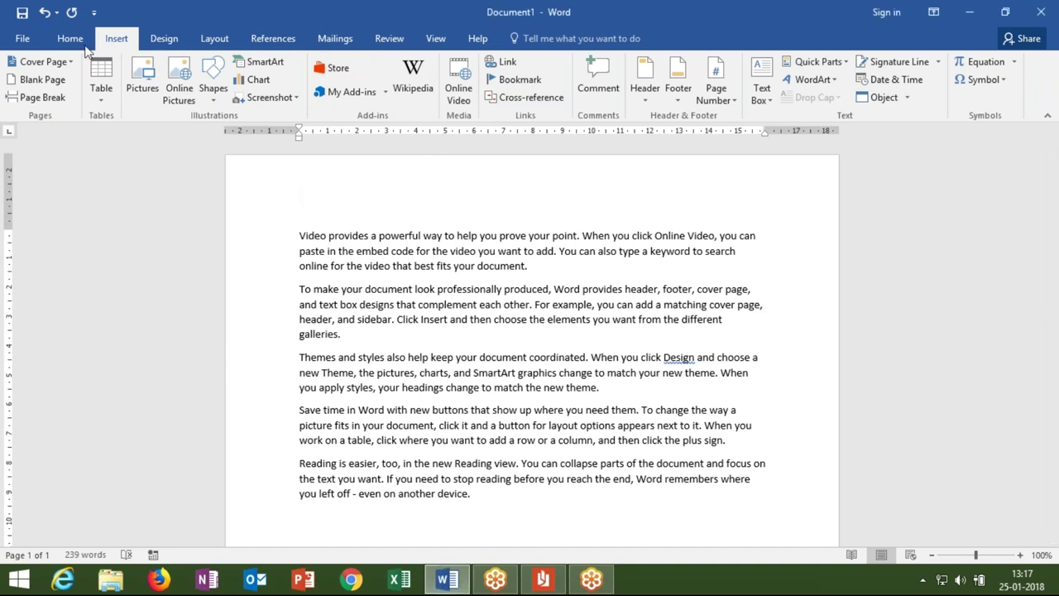
left_click(60, 59)
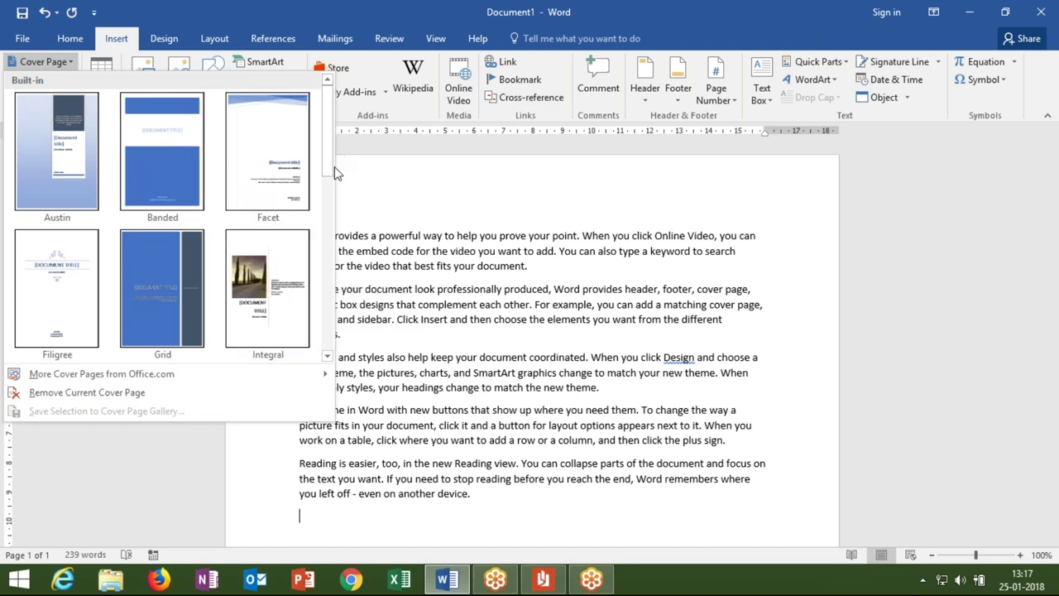
mouse_move(329, 165)
left_mouse_down()
mouse_move(329, 232)
mouse_move(338, 225)
left_mouse_up()
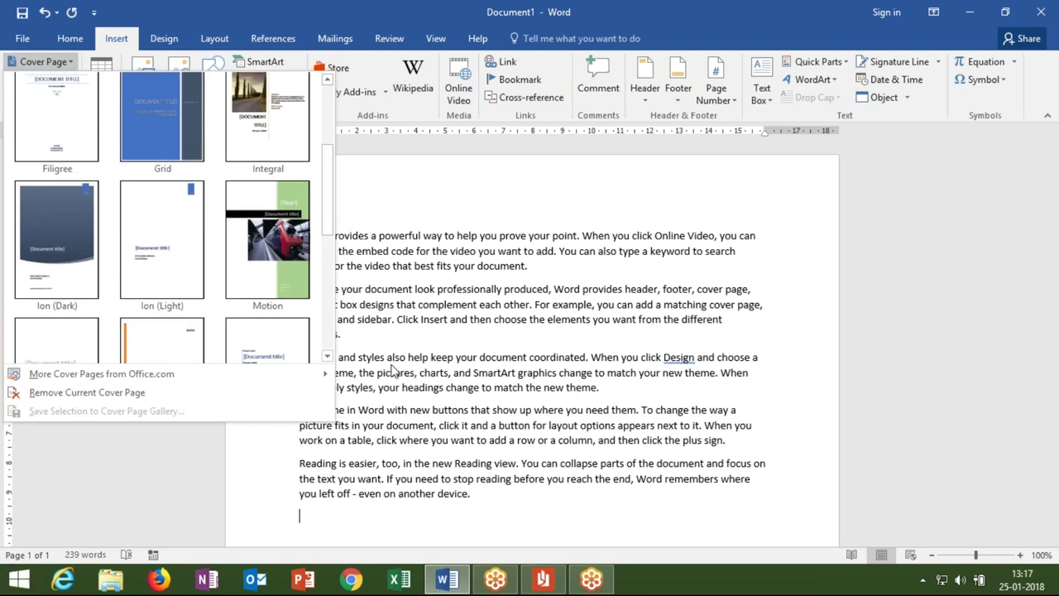
left_click(395, 368)
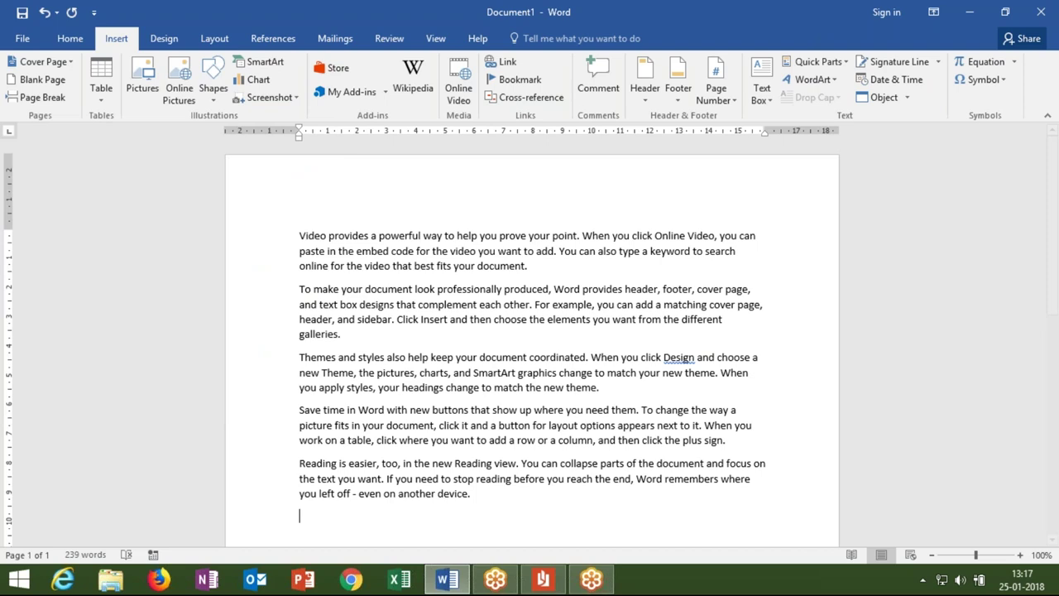
Step: Insert an empty line above the first sample paragraph
left_click(298, 225)
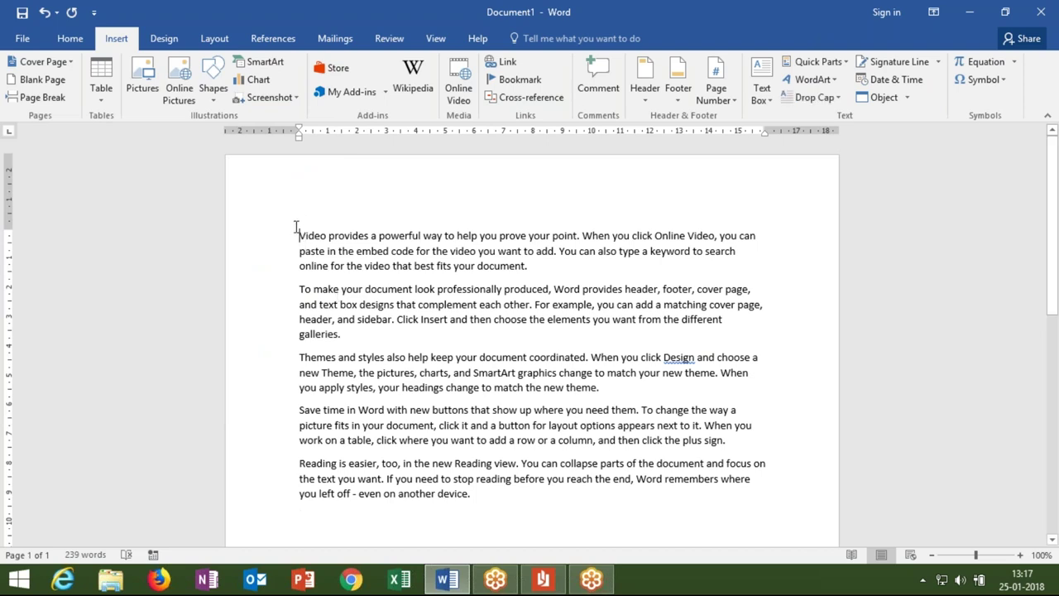
key("Return")
key("Up")
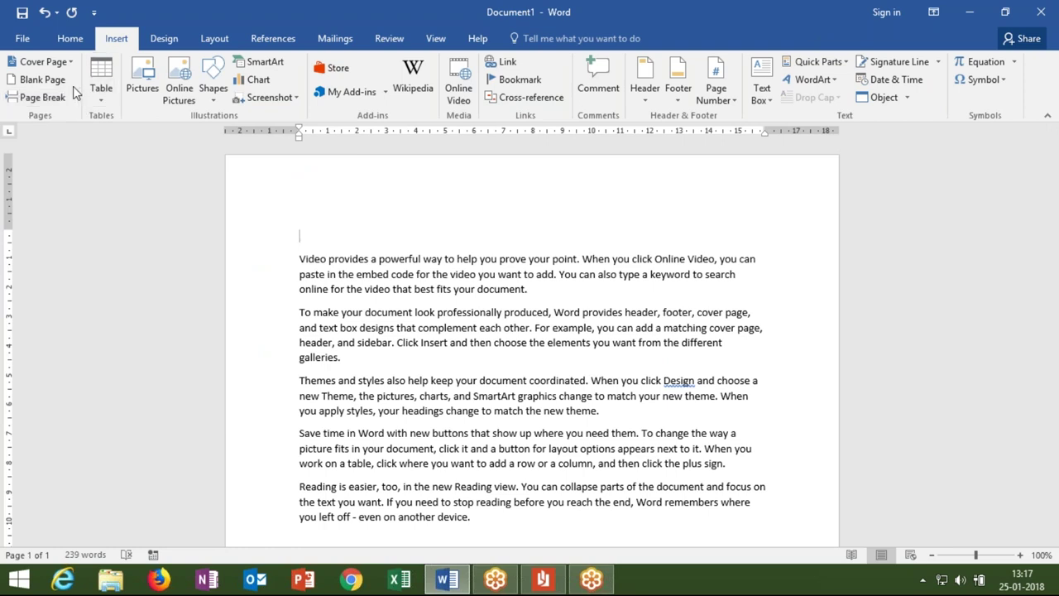
Step: Insert the Banded cover page at the start of the document
left_click(73, 63)
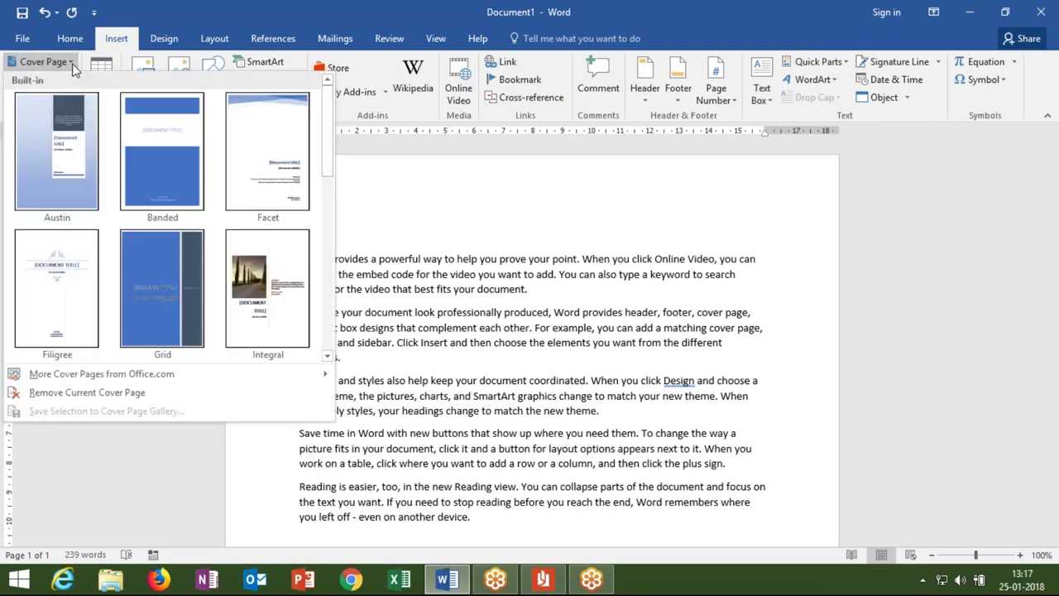
left_click(134, 138)
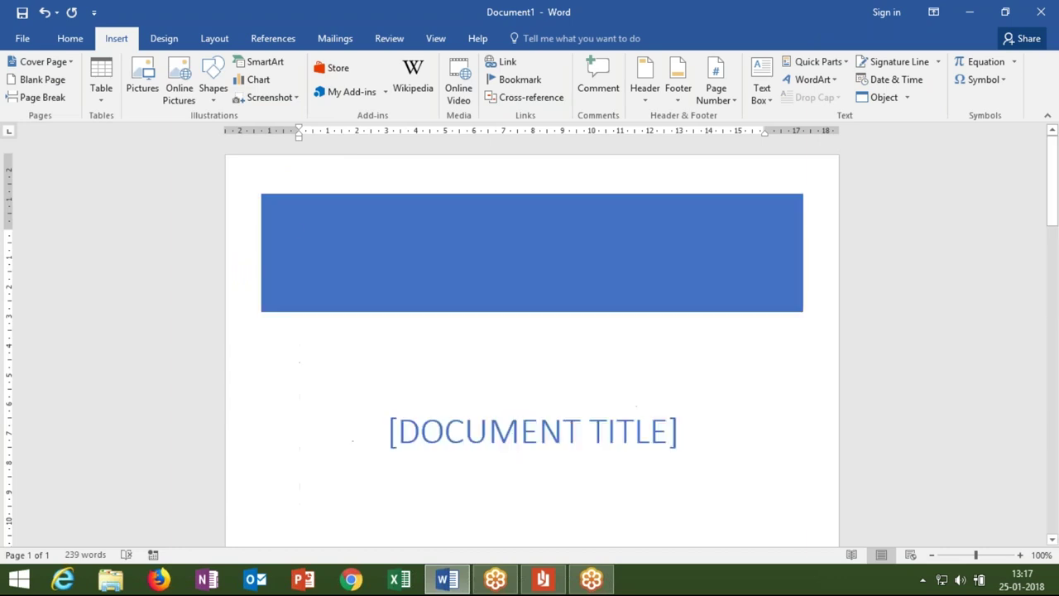
scroll(532, 331, "down", 10)
scroll(299, 236, "down", 3)
scroll(300, 236, "up", 3)
scroll(300, 236, "up", 10)
left_click(299, 235)
left_click(948, 328)
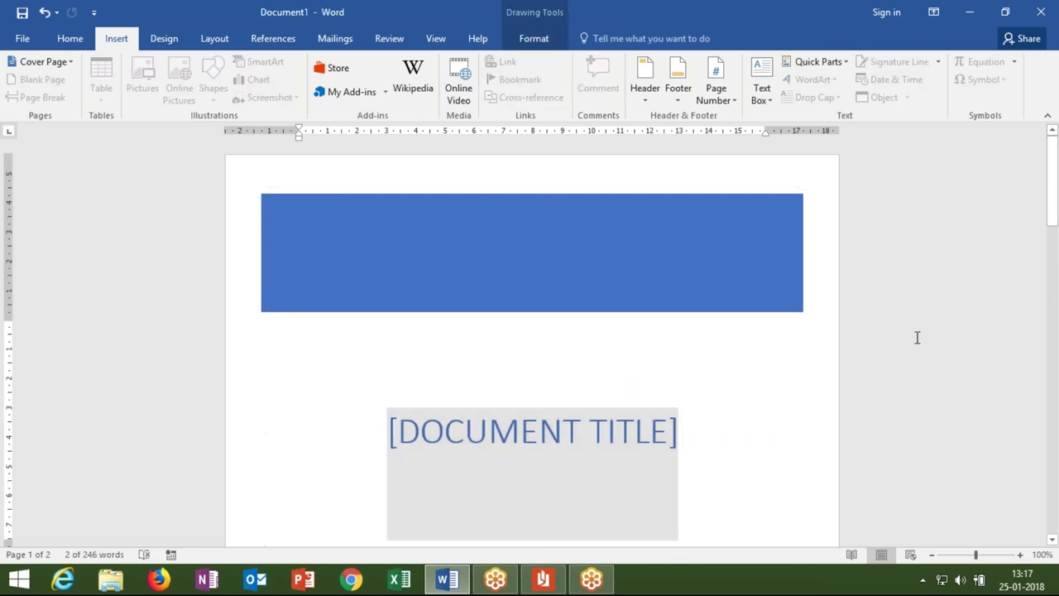
scroll(821, 412, "down", 3)
scroll(617, 409, "up", 1)
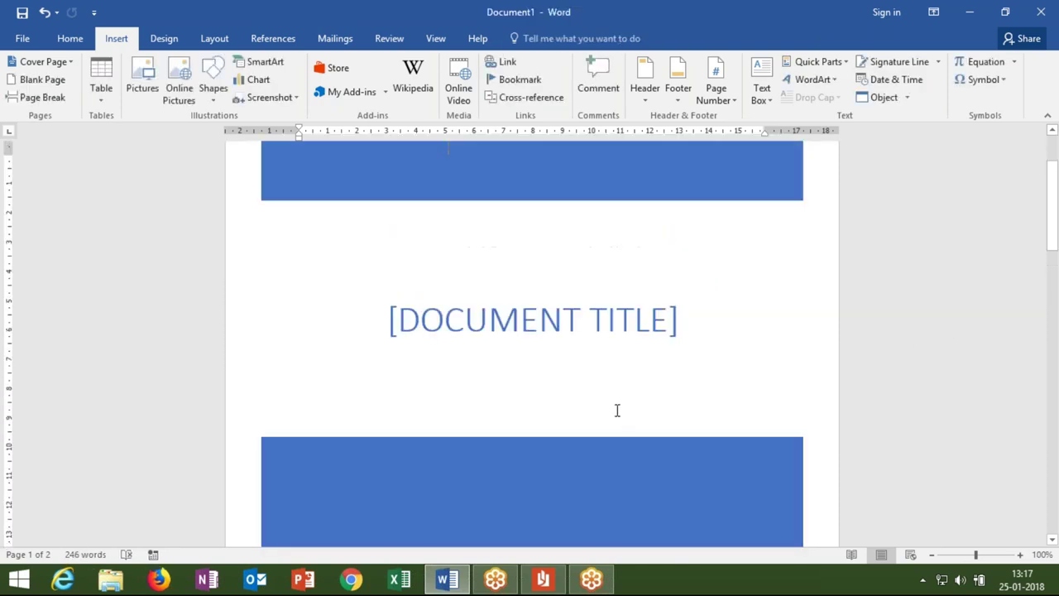
scroll(551, 389, "up", 1)
Step: Type 'MS WORD FROMAT' into the cover page's document title placeholder
left_click(549, 385)
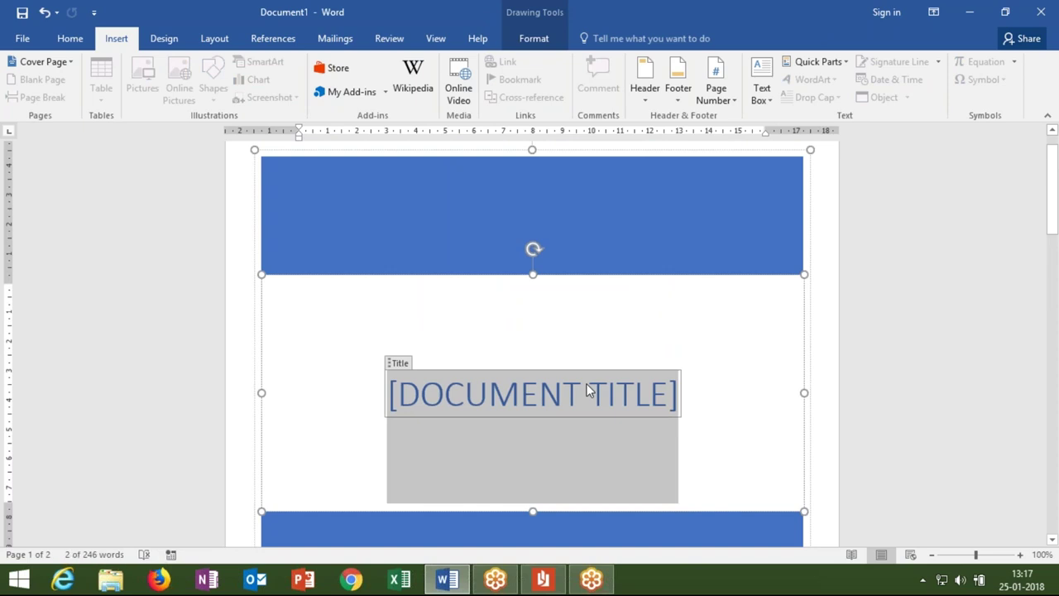
type("MS")
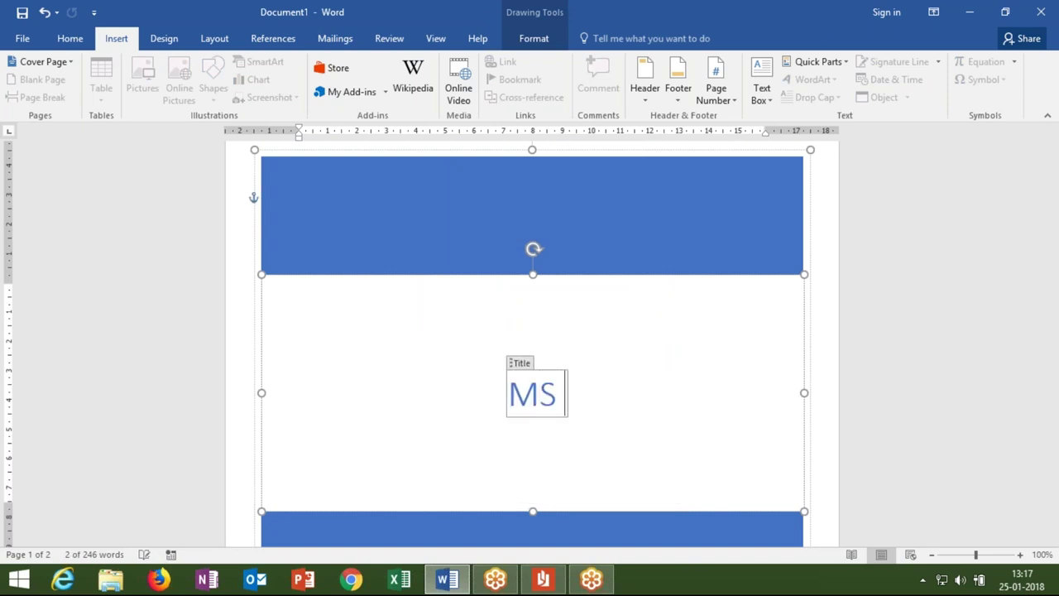
type(" WORD FROMAR")
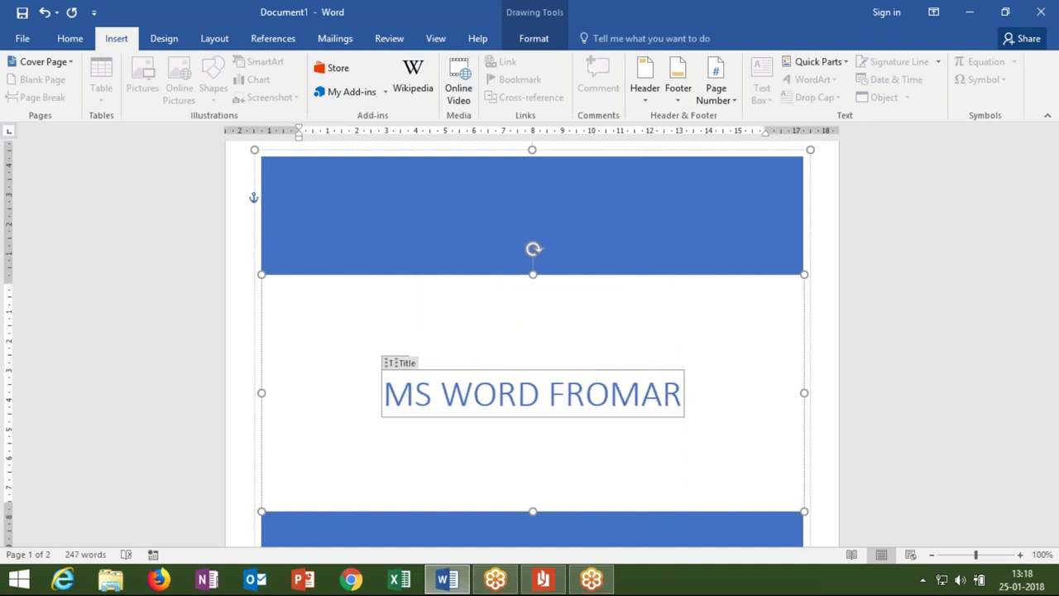
key("BackSpace")
type("T")
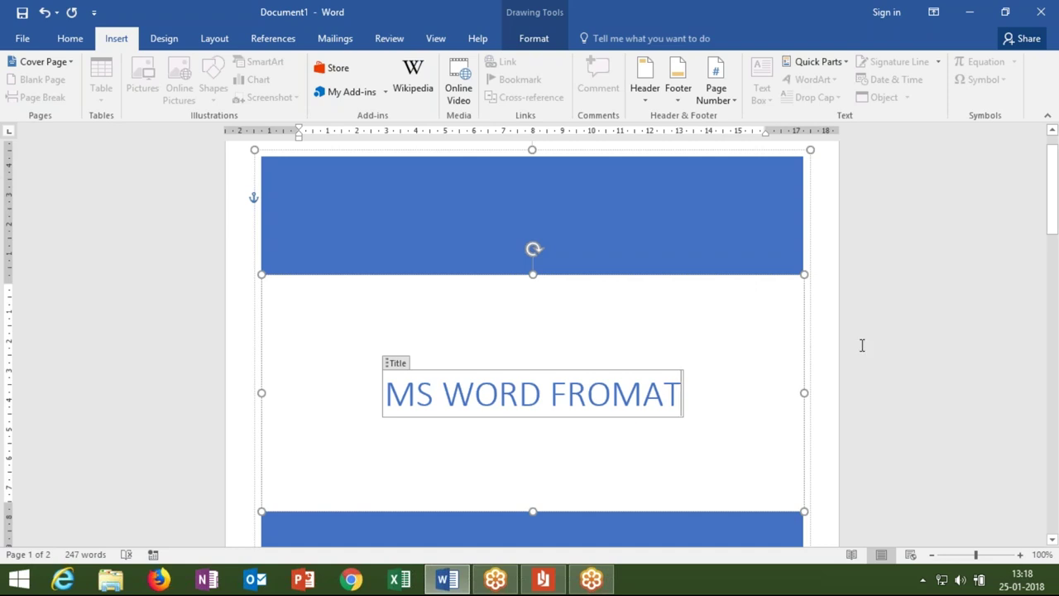
left_click(864, 343)
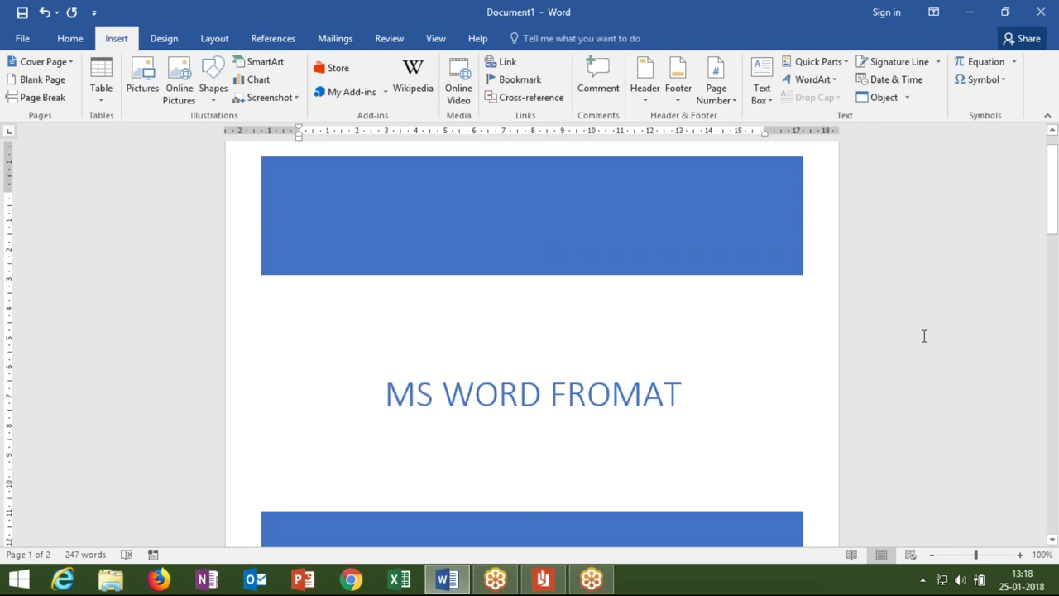
scroll(919, 455, "down", 1)
scroll(933, 392, "down", 1)
scroll(953, 380, "up", 2)
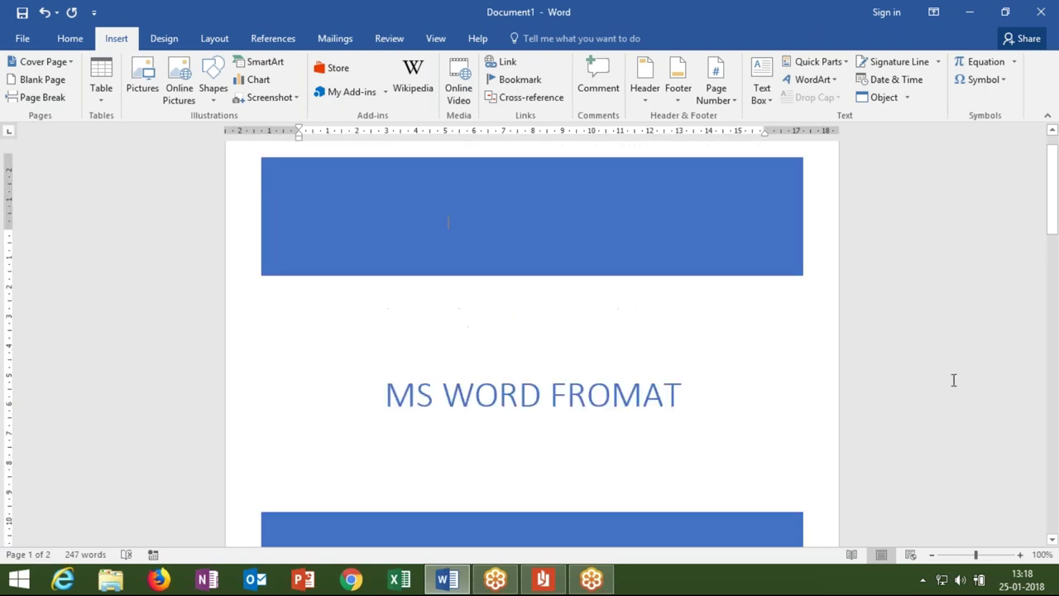
mouse_move(1030, 202)
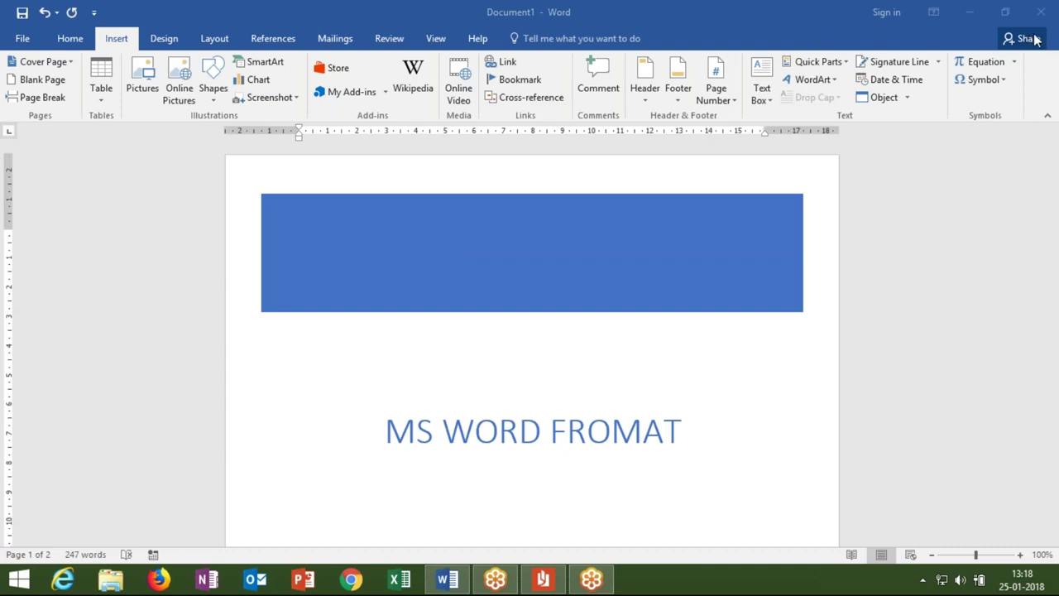
left_click(936, 396)
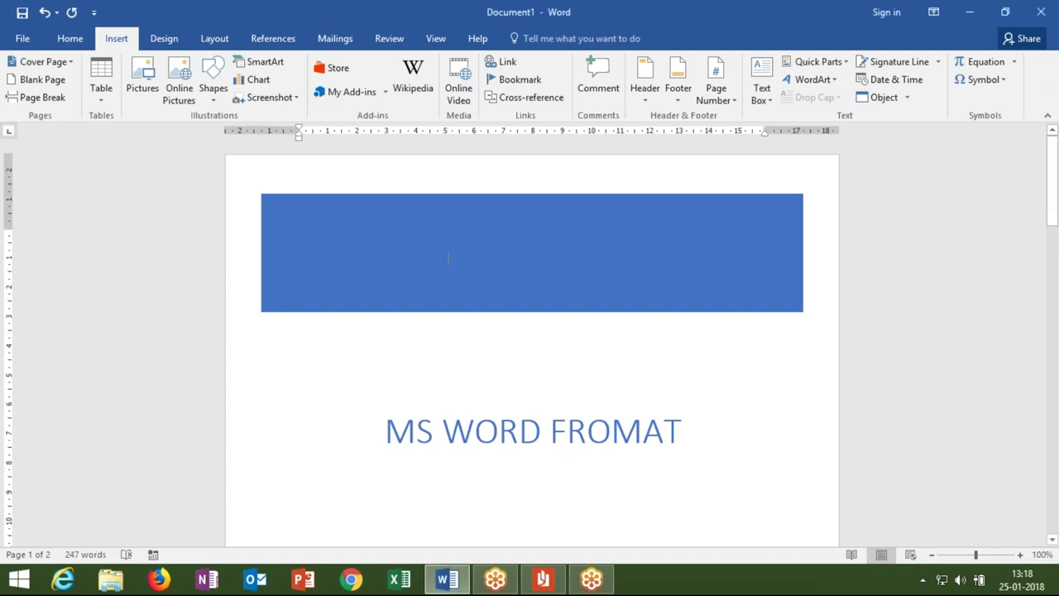
scroll(946, 412, "down", 4)
scroll(946, 412, "down", 4)
scroll(946, 412, "down", 6)
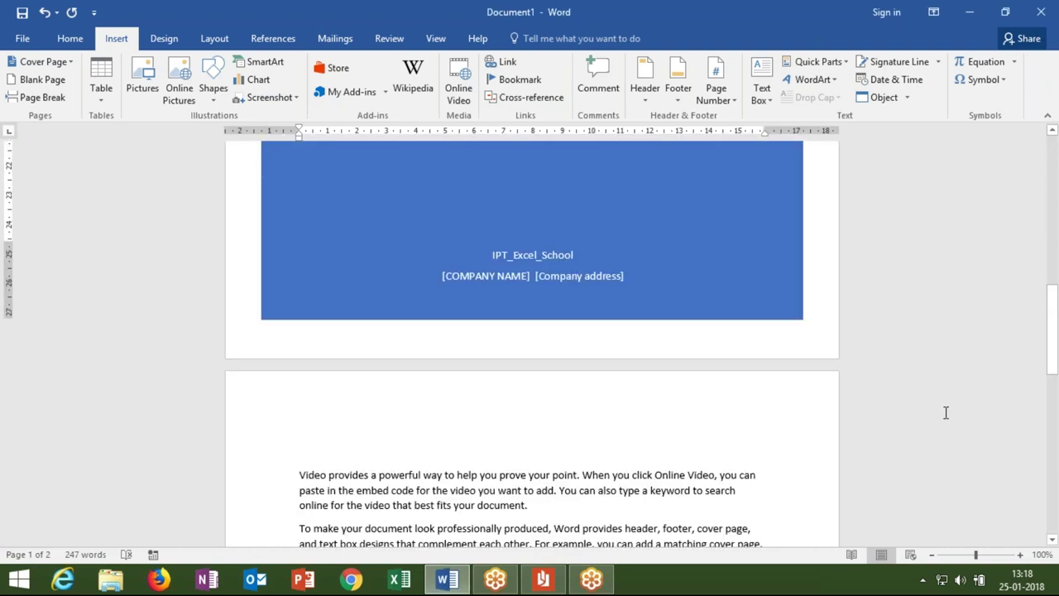
scroll(946, 412, "down", 1)
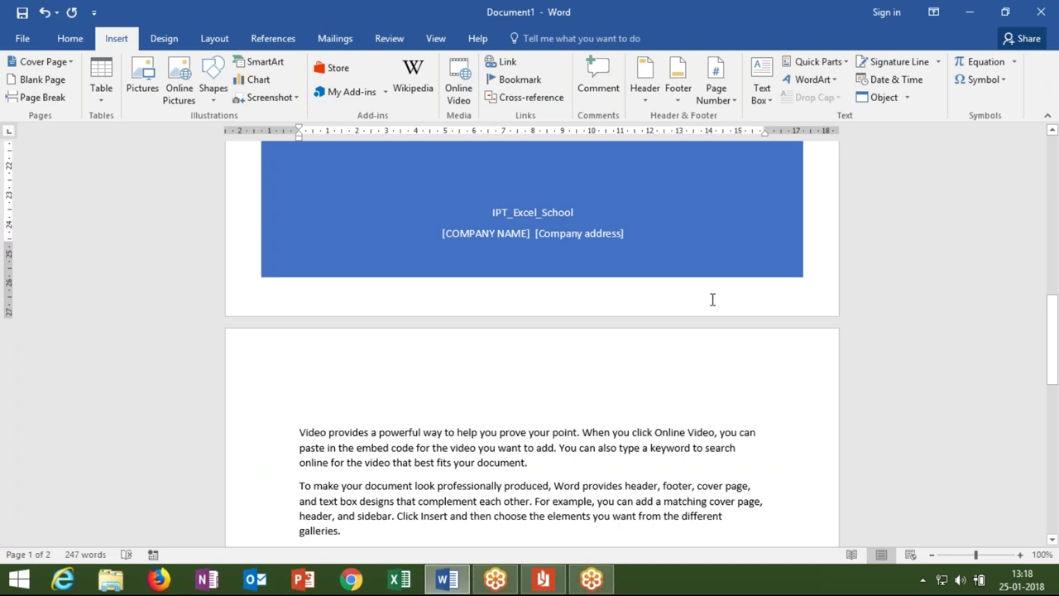
scroll(545, 494, "up", 1)
scroll(546, 494, "up", 2)
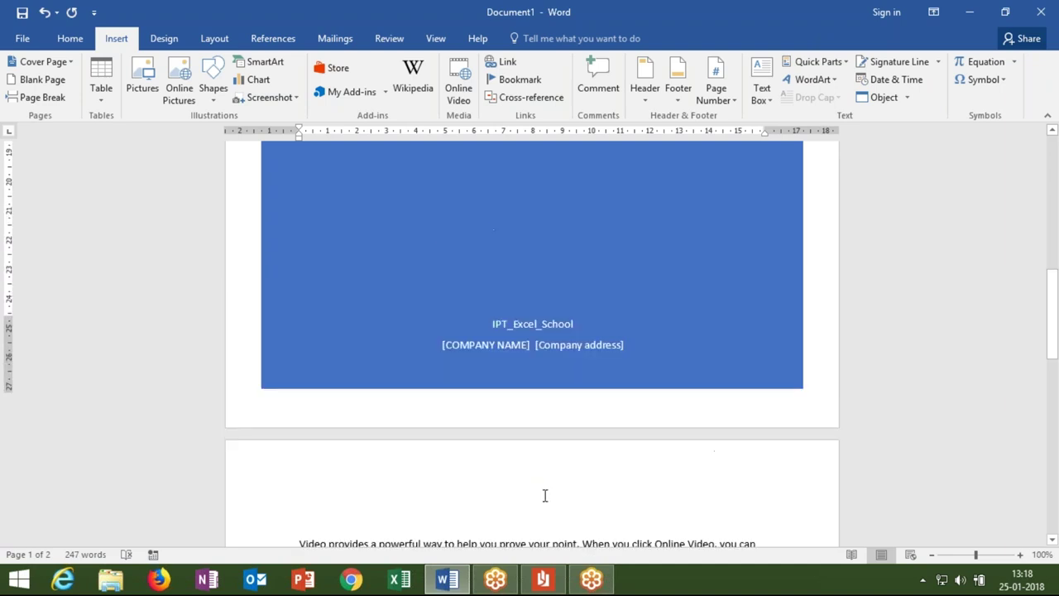
scroll(545, 494, "down", 8)
scroll(545, 494, "down", 7)
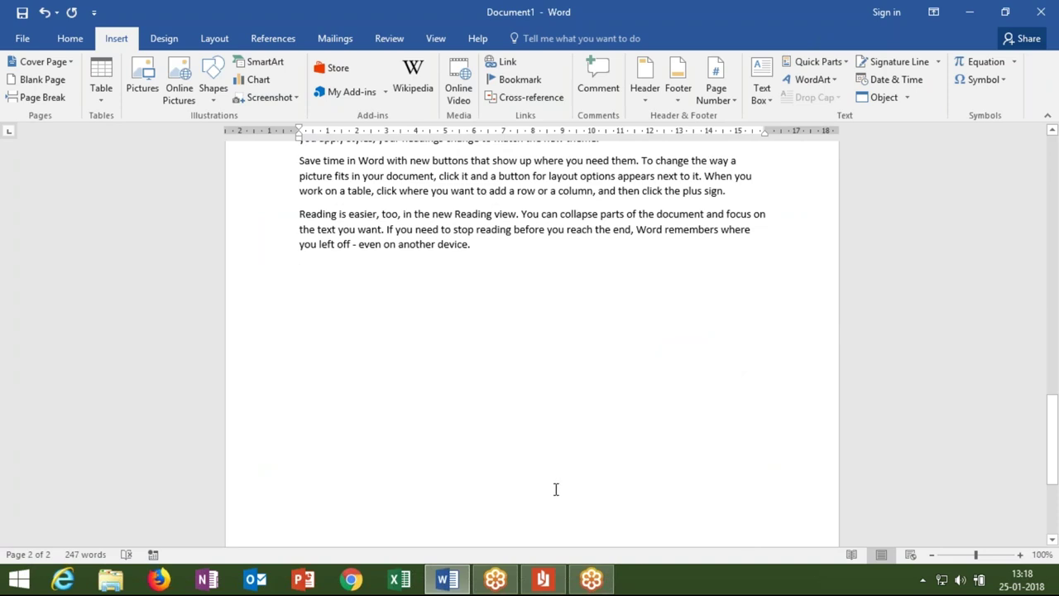
scroll(556, 489, "up", 4)
scroll(563, 489, "up", 1)
scroll(563, 487, "up", 1)
scroll(536, 469, "up", 4)
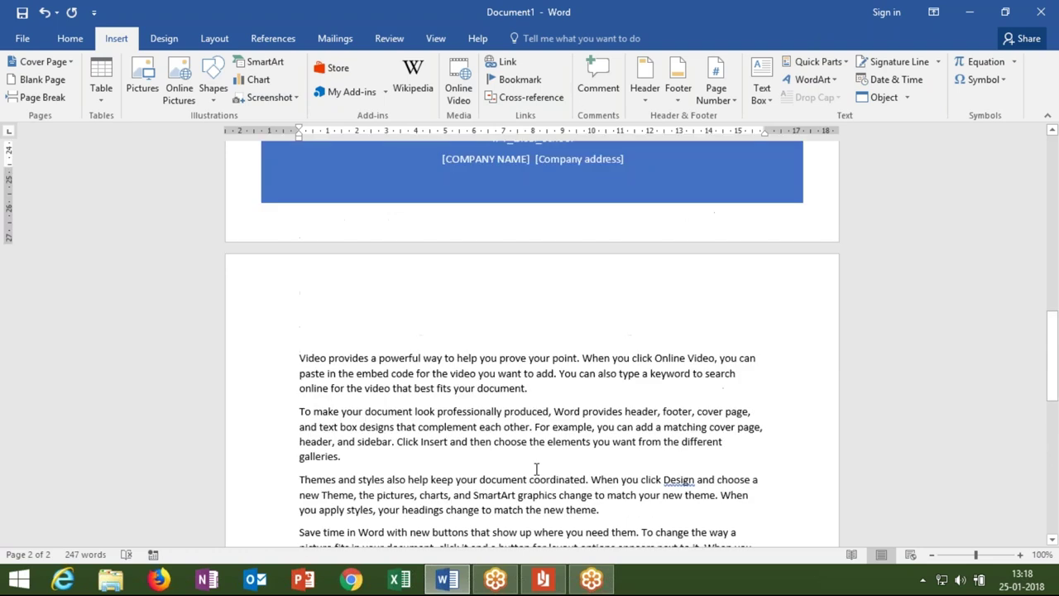
left_click(314, 336)
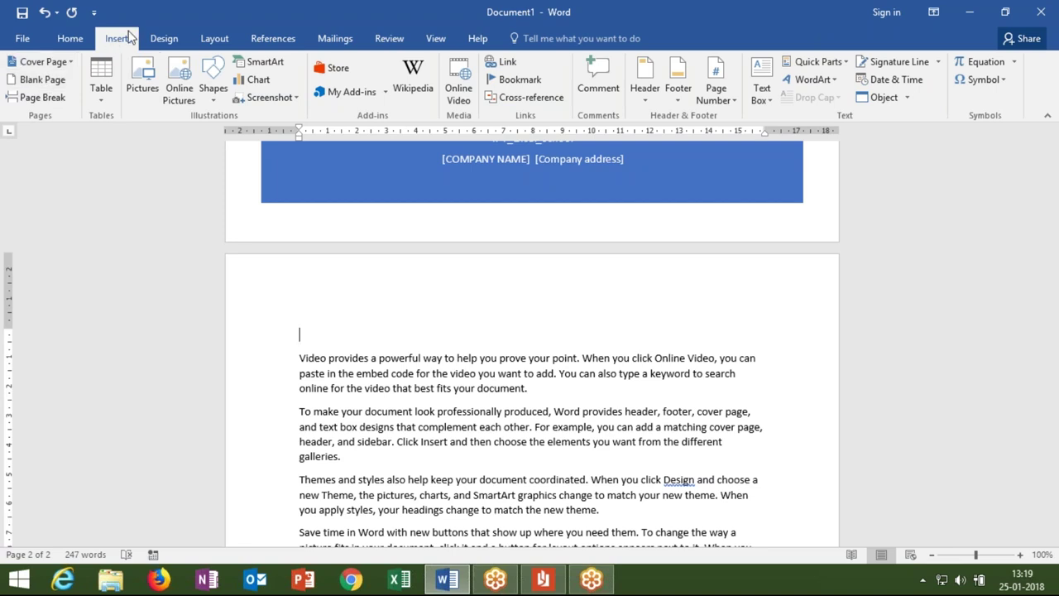
Step: Replace the cover page with the Whisp design
left_click(76, 61)
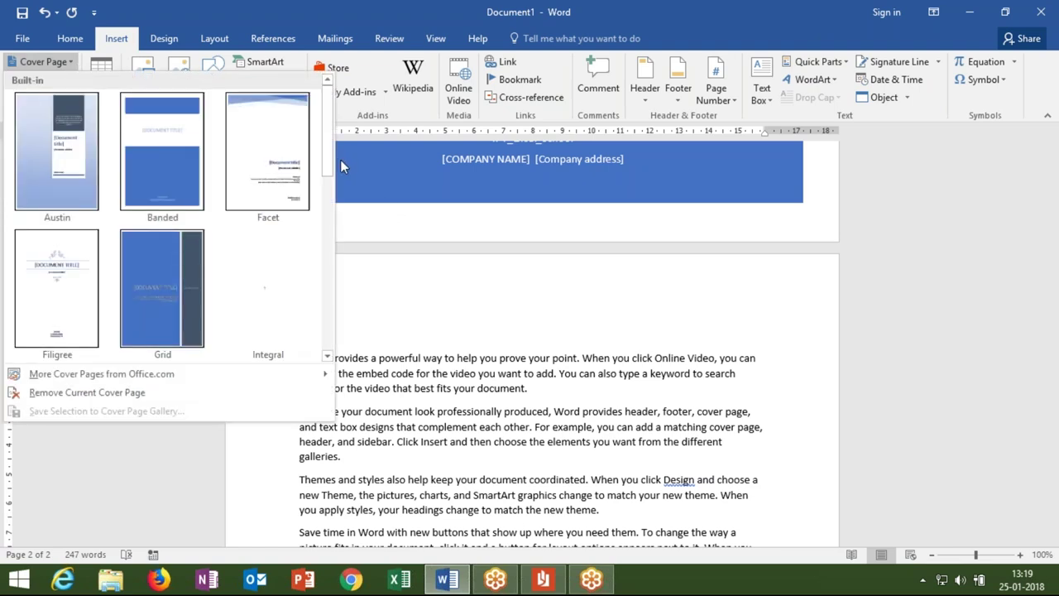
left_click_drag(332, 158, 345, 338)
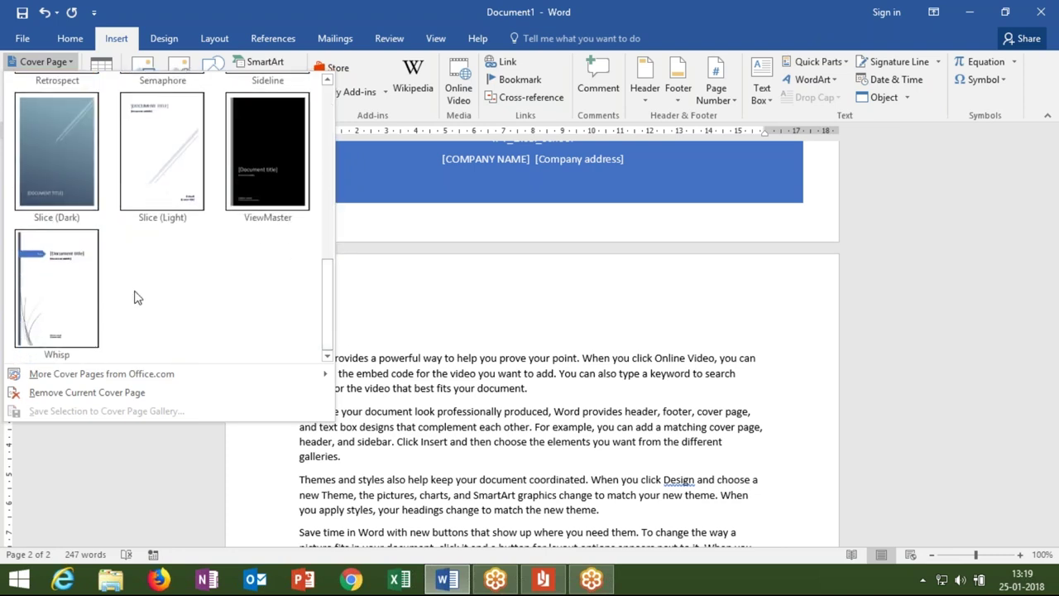
left_click(84, 289)
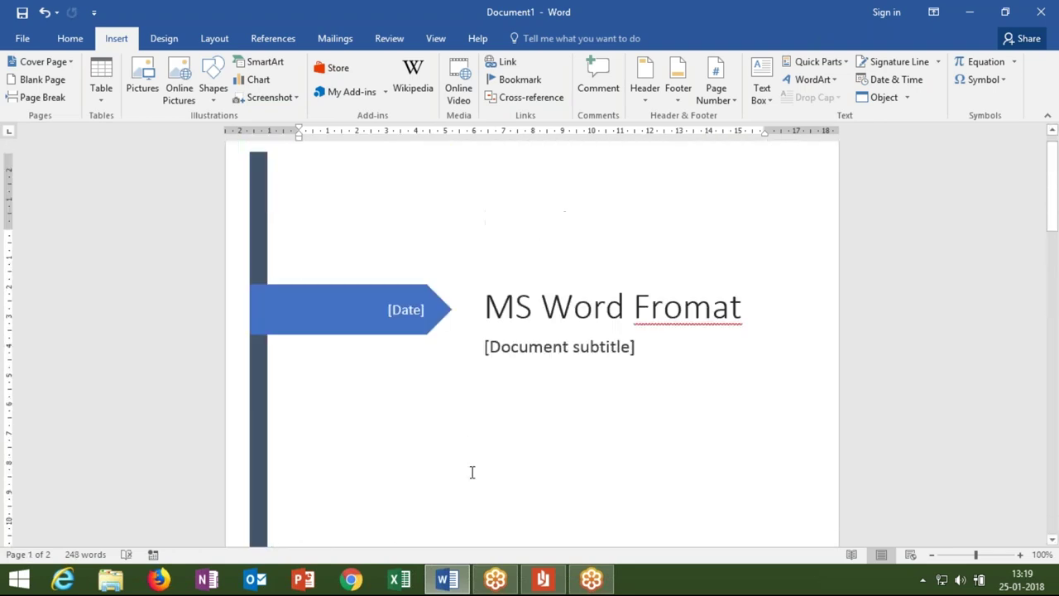
Step: Correct the title to 'MS Word Format' and enter the subtitle 'Learn Word Fromatting'
left_click(683, 331)
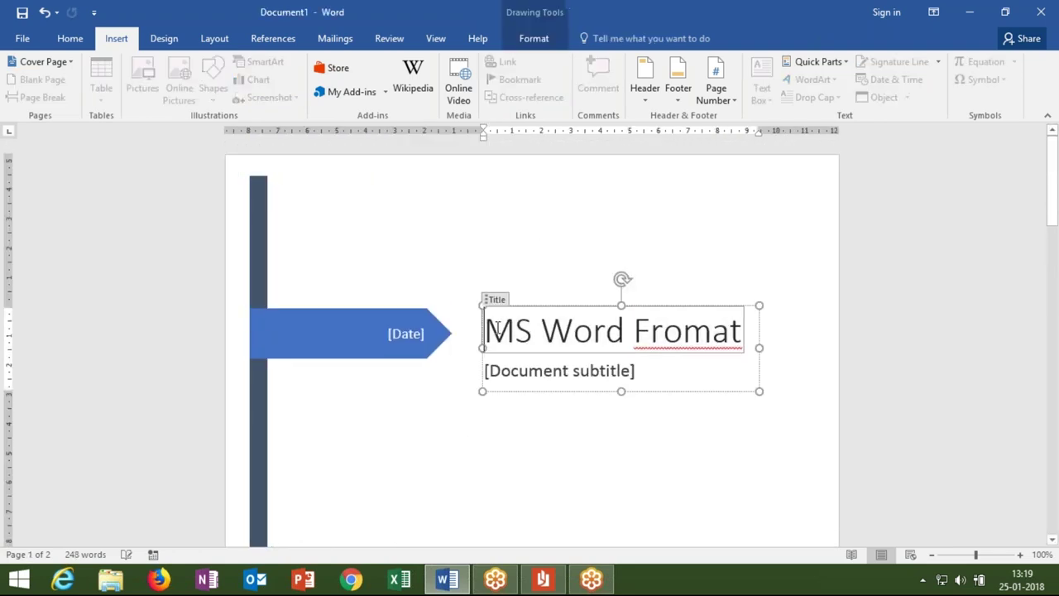
right_click(683, 331)
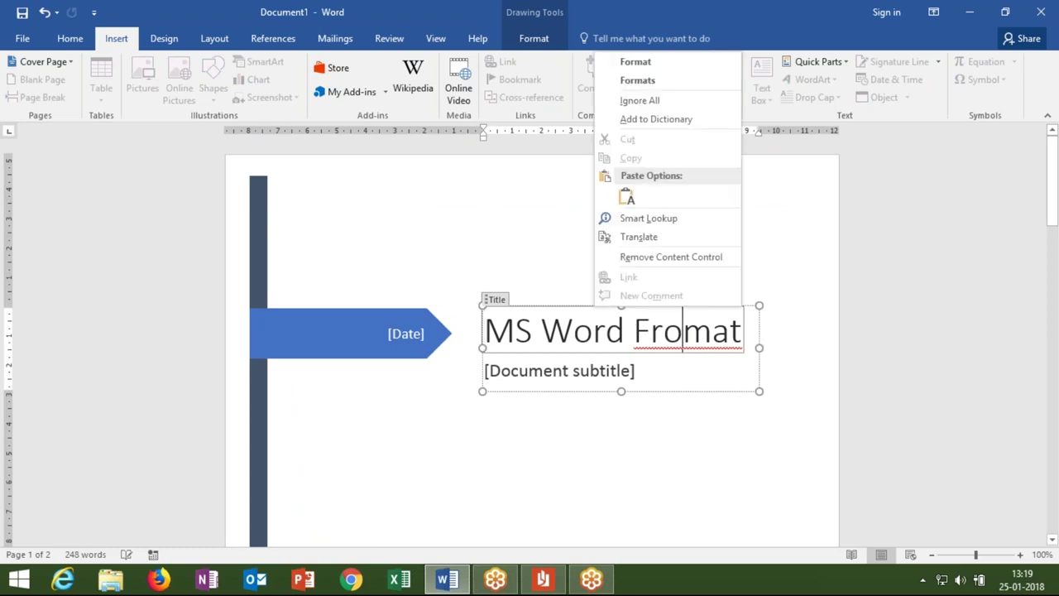
left_click(641, 62)
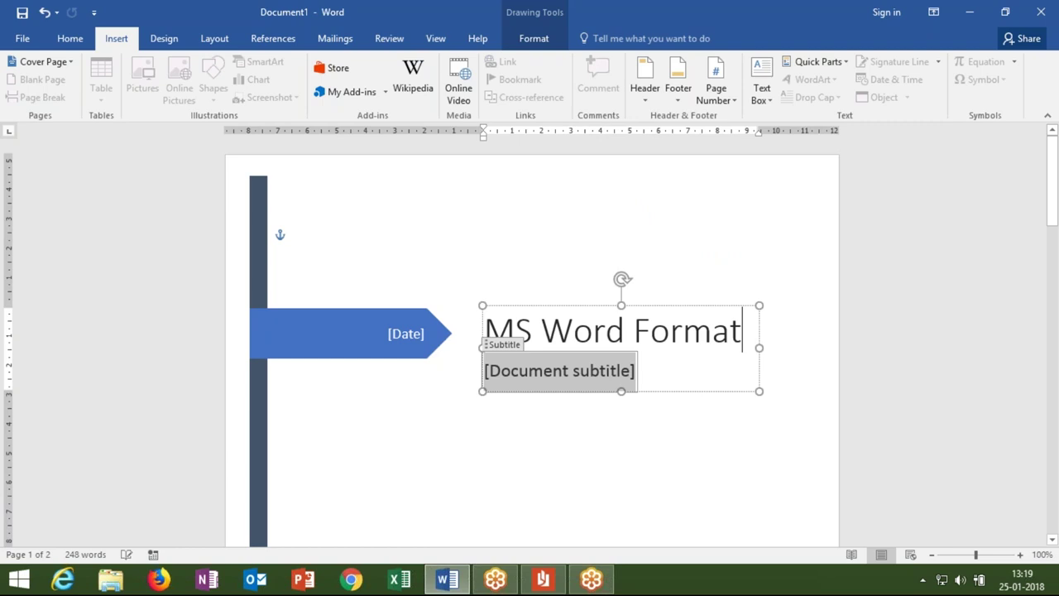
left_click(560, 371)
type("Lwa")
key("BackSpace")
key("BackSpace")
type("earn ")
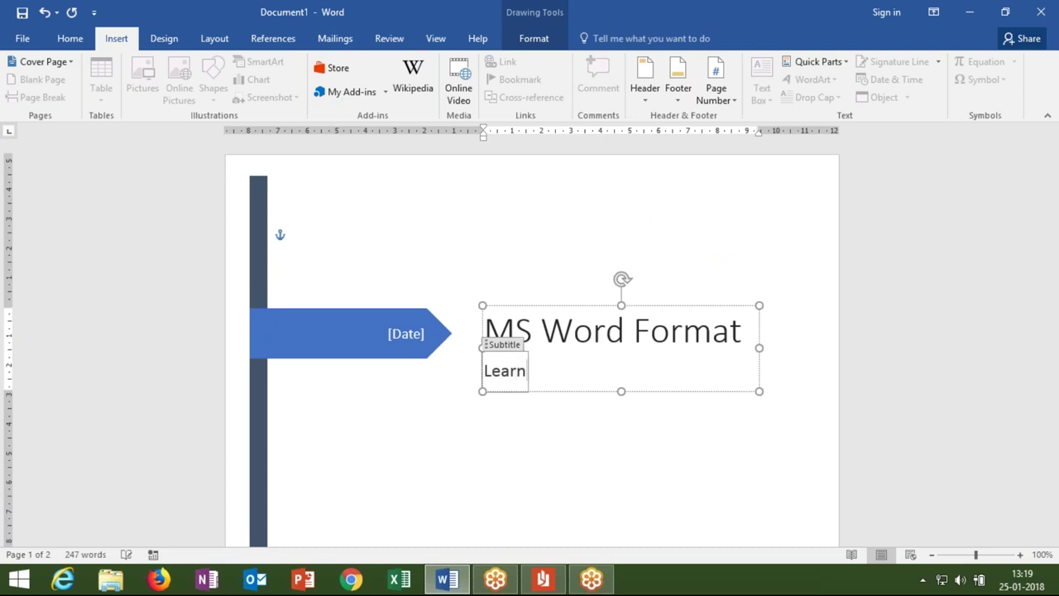
type("Word Fromatting")
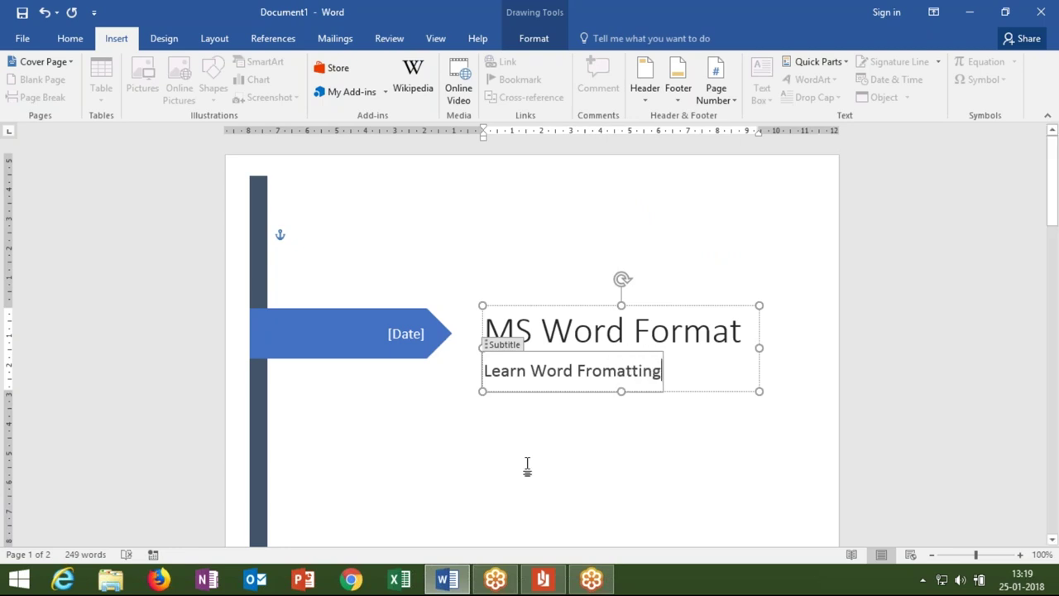
left_click(524, 459)
Step: Set the cover page date to today, 1/25/2018
left_click(416, 333)
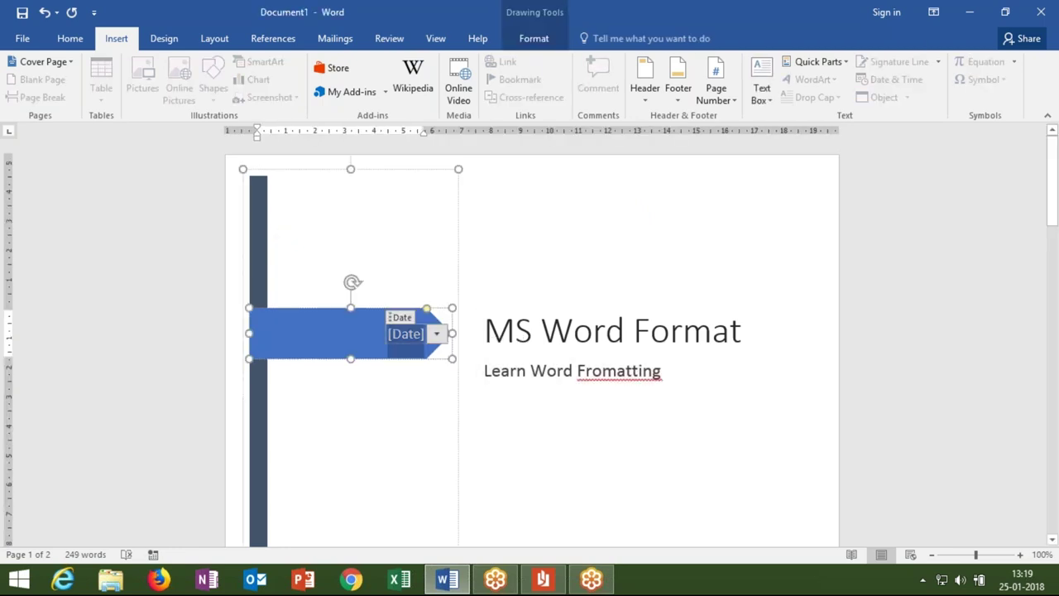
left_click(436, 333)
left_click(374, 461)
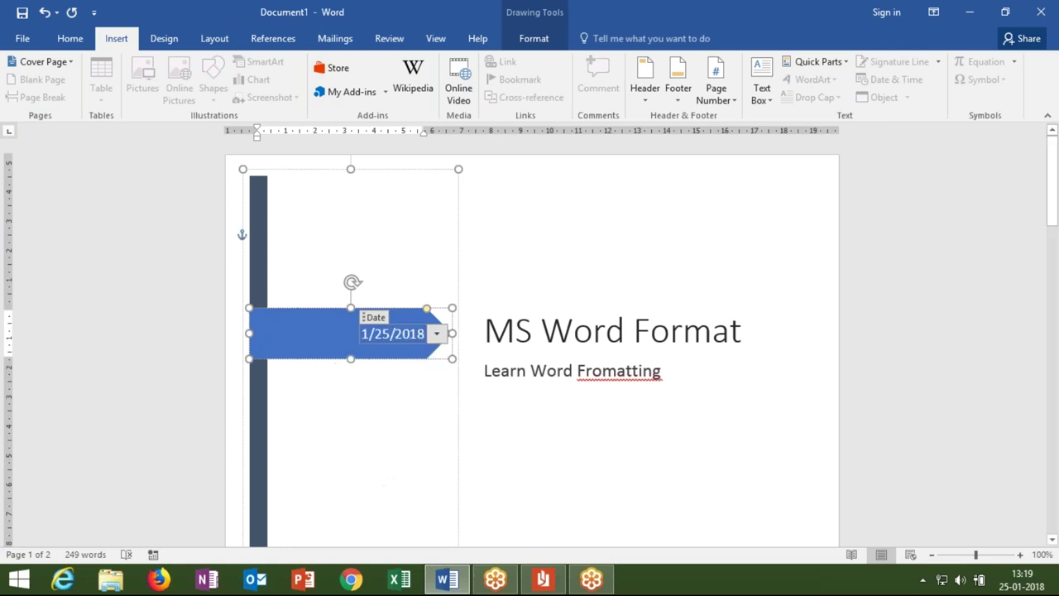
left_click(426, 435)
Step: Review the Whisp cover page, including the author box, then scroll to page 2's paragraphs
scroll(697, 460, "down", 3)
scroll(695, 461, "down", 6)
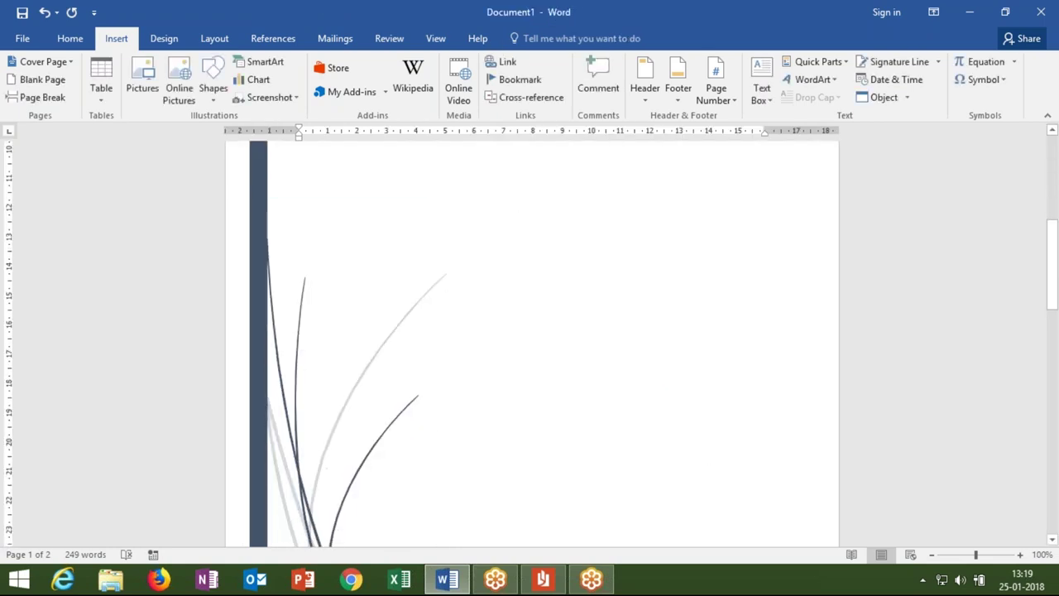
scroll(629, 422, "down", 3)
scroll(568, 388, "down", 4)
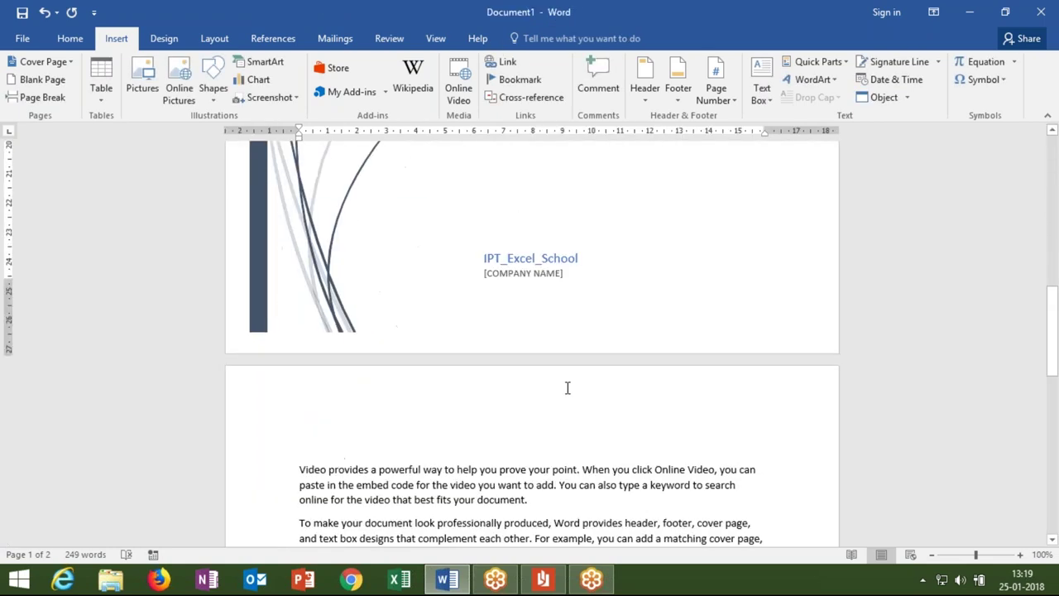
left_click(519, 259)
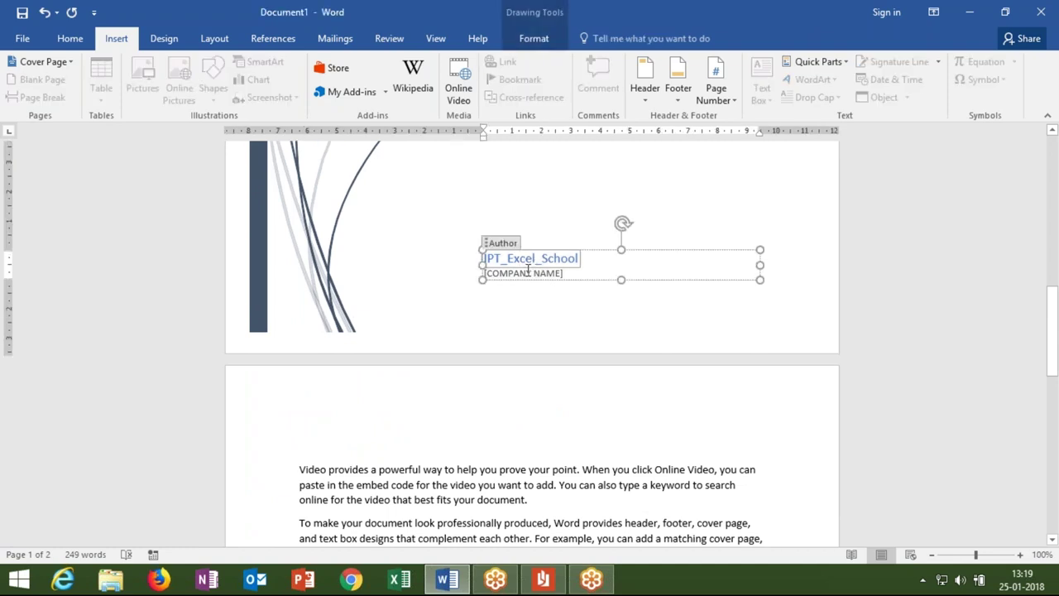
scroll(556, 518, "up", 6)
scroll(557, 513, "up", 7)
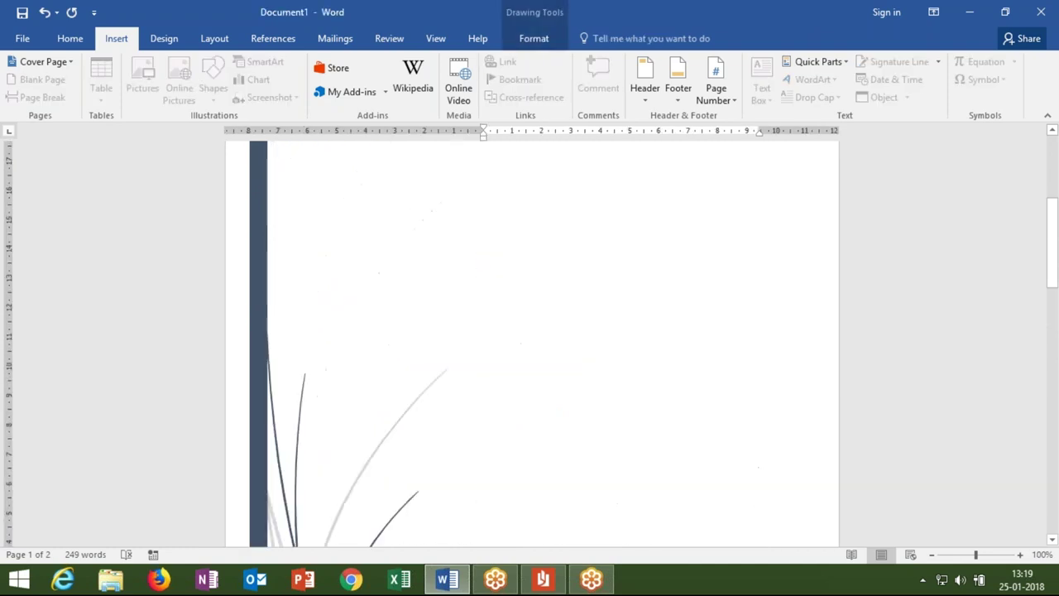
left_click(554, 468)
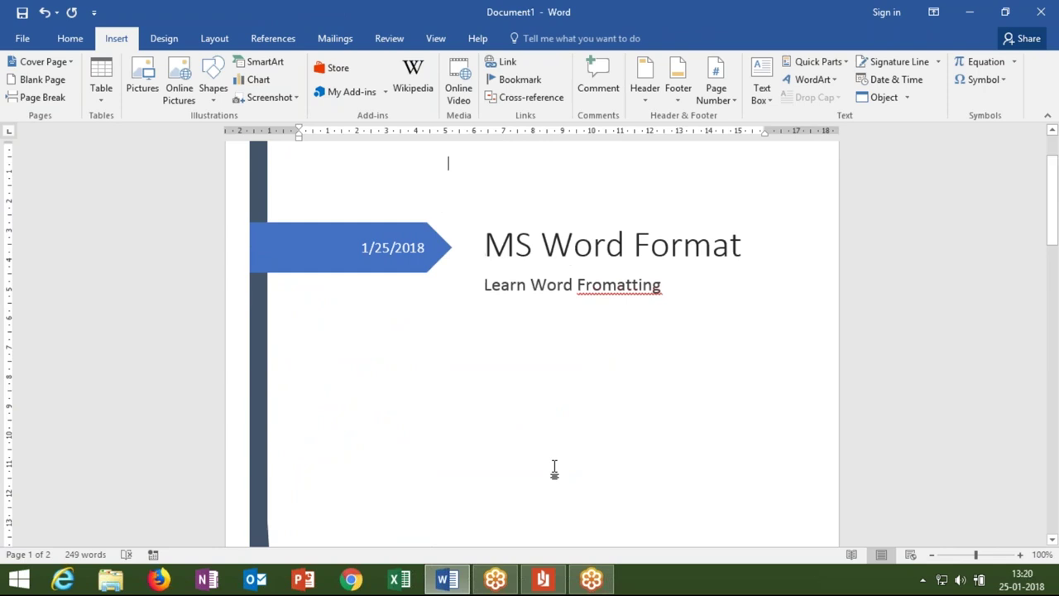
scroll(554, 468, "down", 2)
scroll(554, 465, "down", 3)
scroll(554, 466, "down", 6)
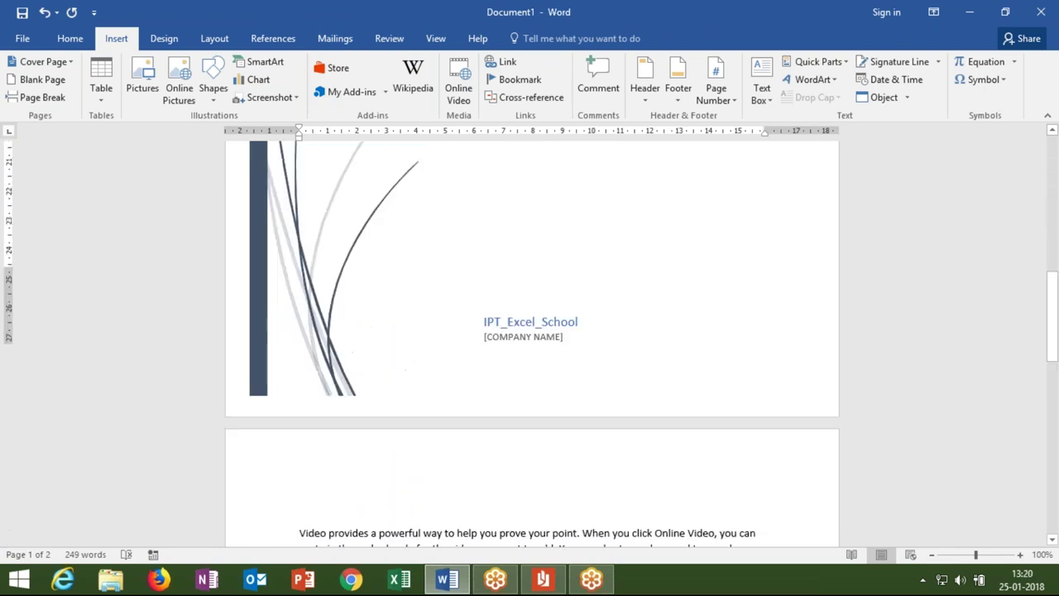
scroll(553, 466, "down", 5)
scroll(554, 465, "down", 4)
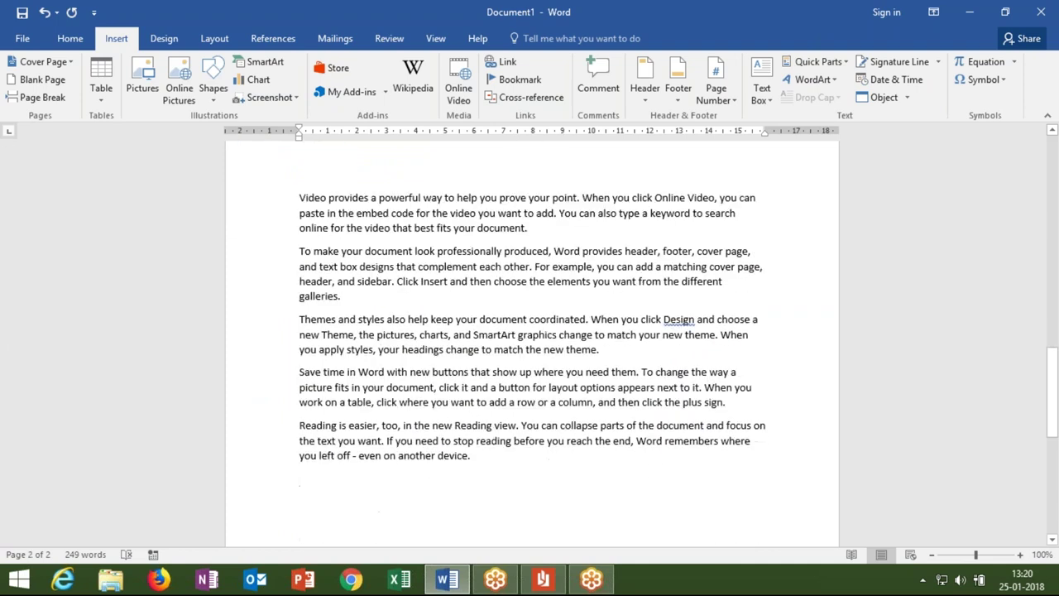
left_click(71, 39)
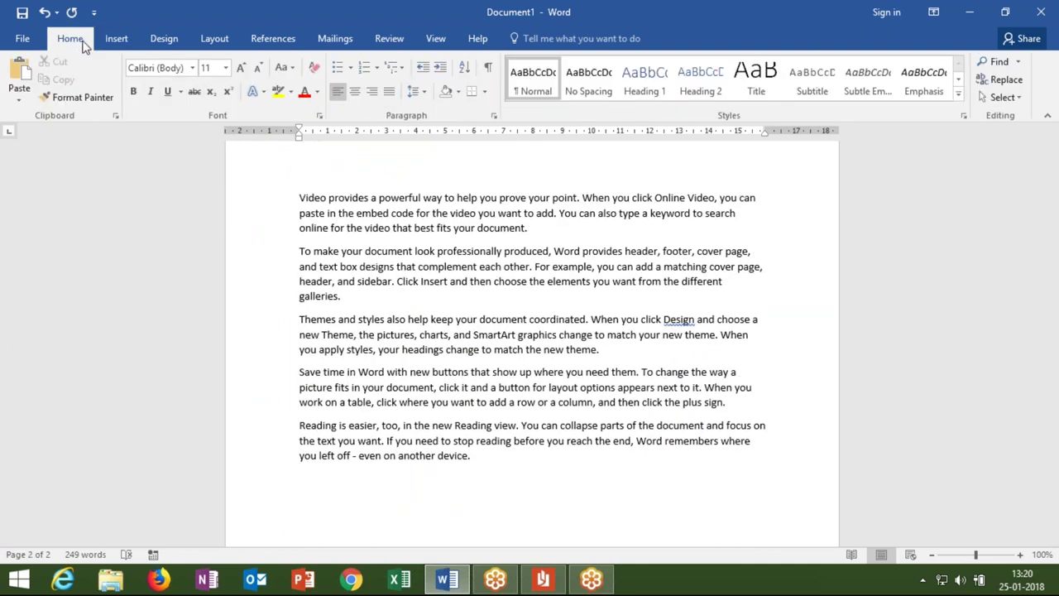
Step: Practise selecting the first paragraph and the words 'Video' and 'powerful', then deselect
left_click(462, 230)
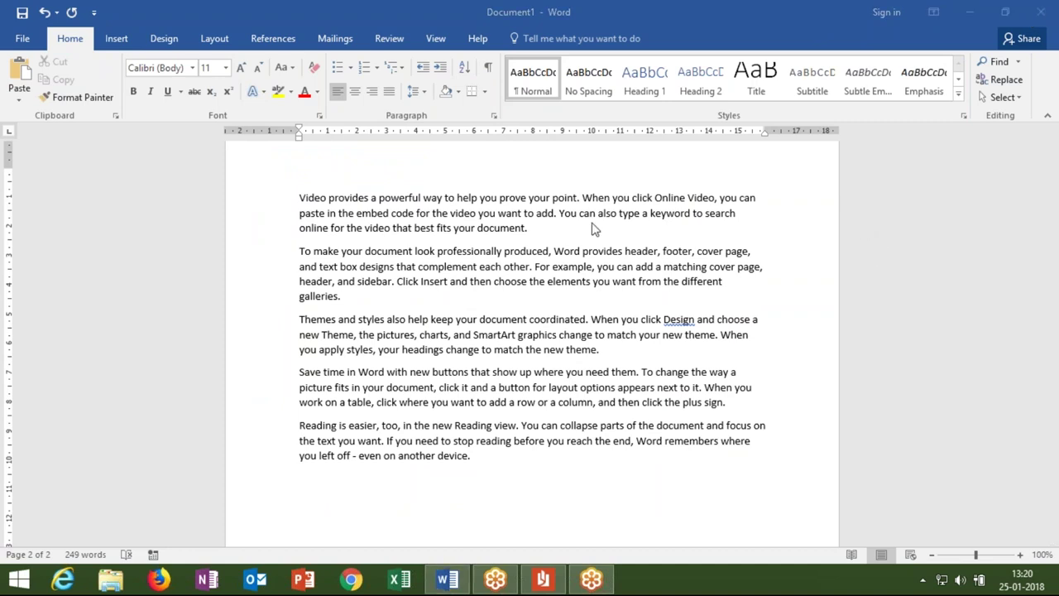
left_click(464, 227)
left_click_drag(538, 230, 300, 198)
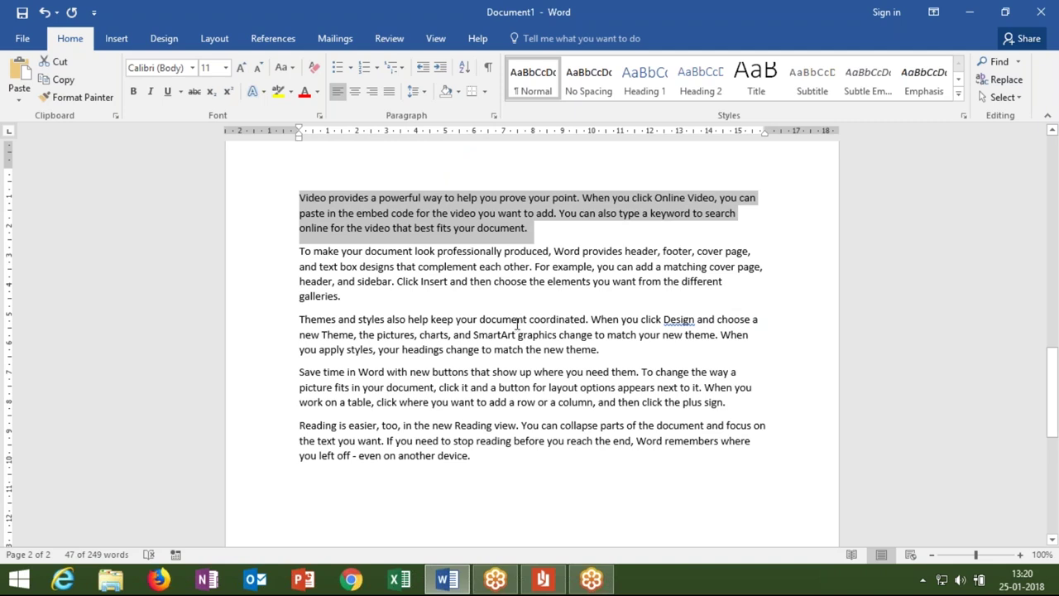
left_click(527, 349)
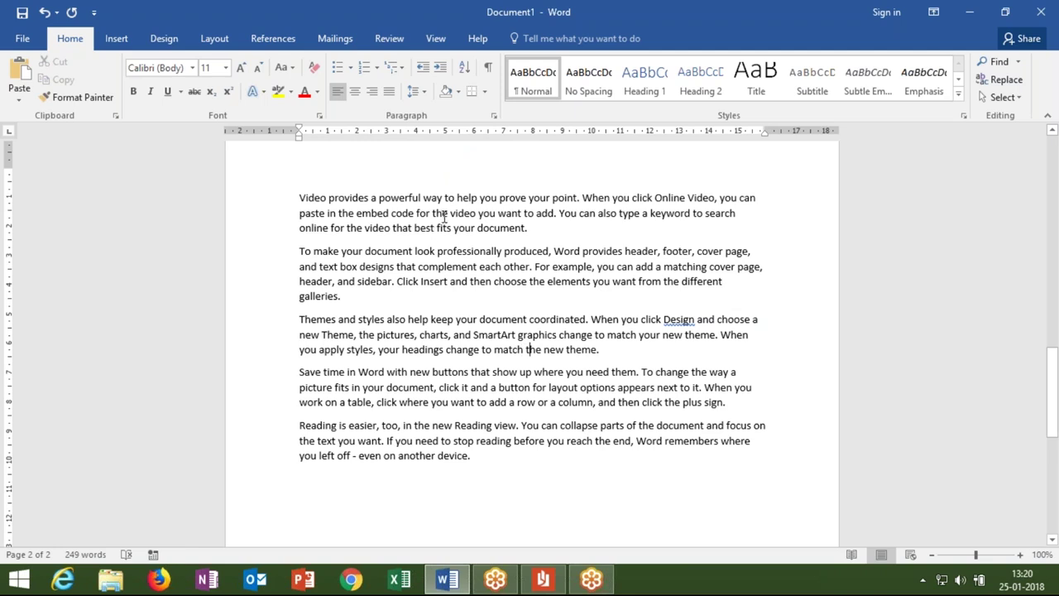
left_click_drag(300, 198, 323, 198)
left_click(342, 228)
double_click(319, 199)
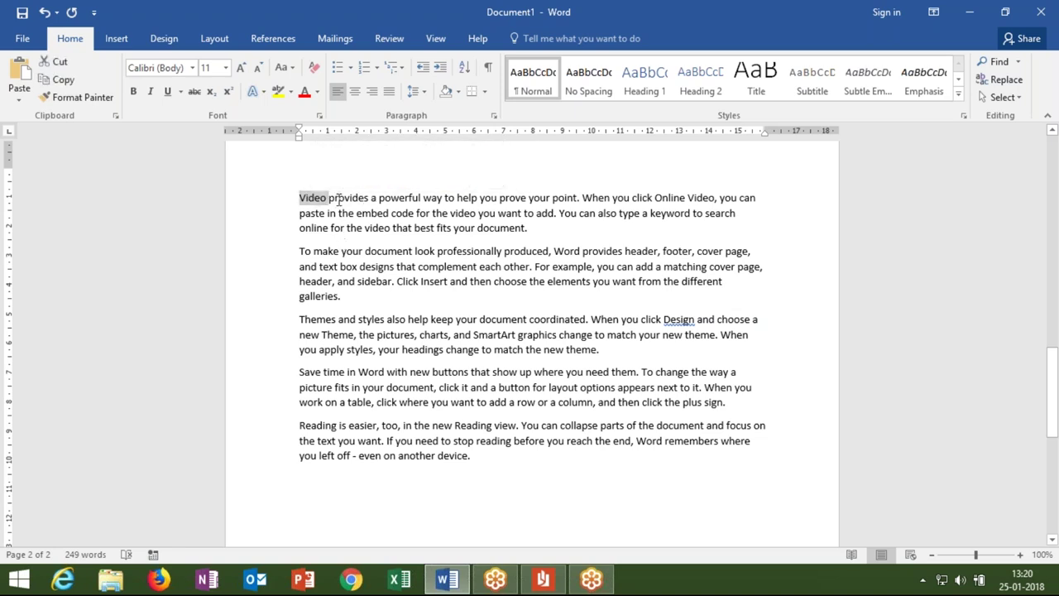
left_click(370, 199)
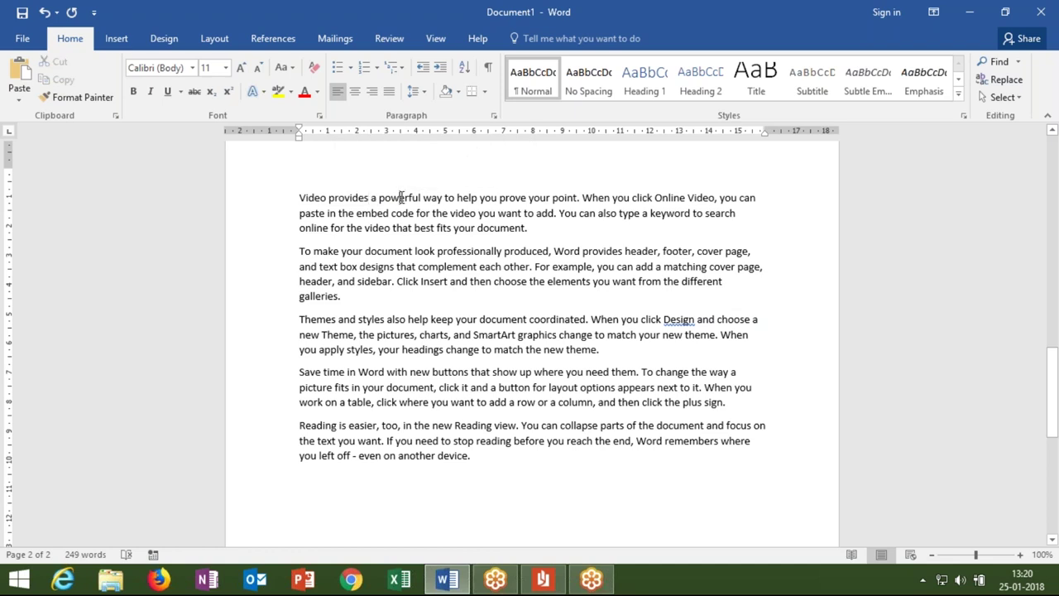
double_click(402, 198)
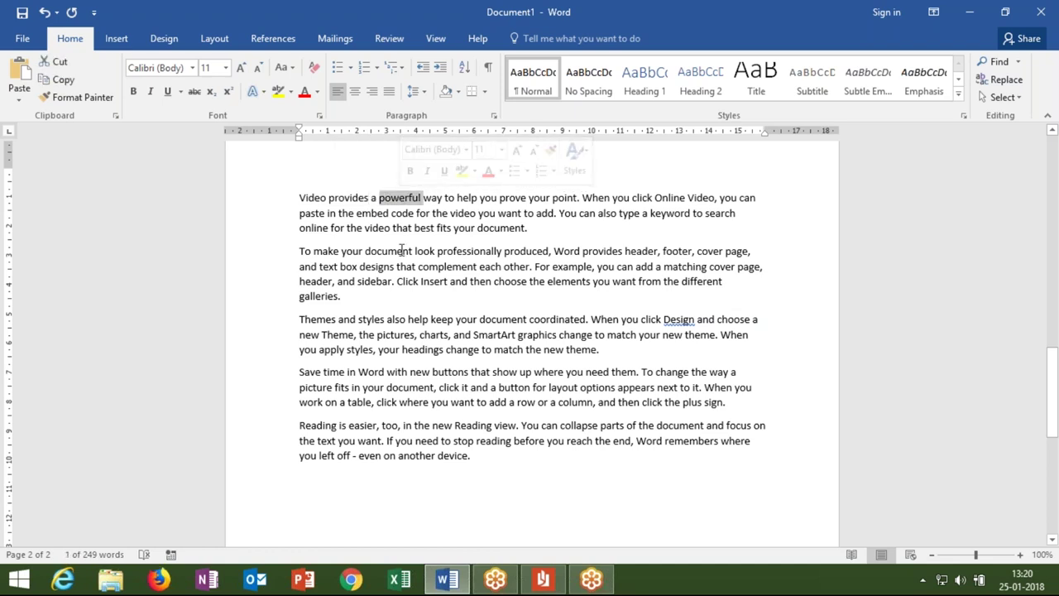
left_click_drag(494, 225, 314, 191)
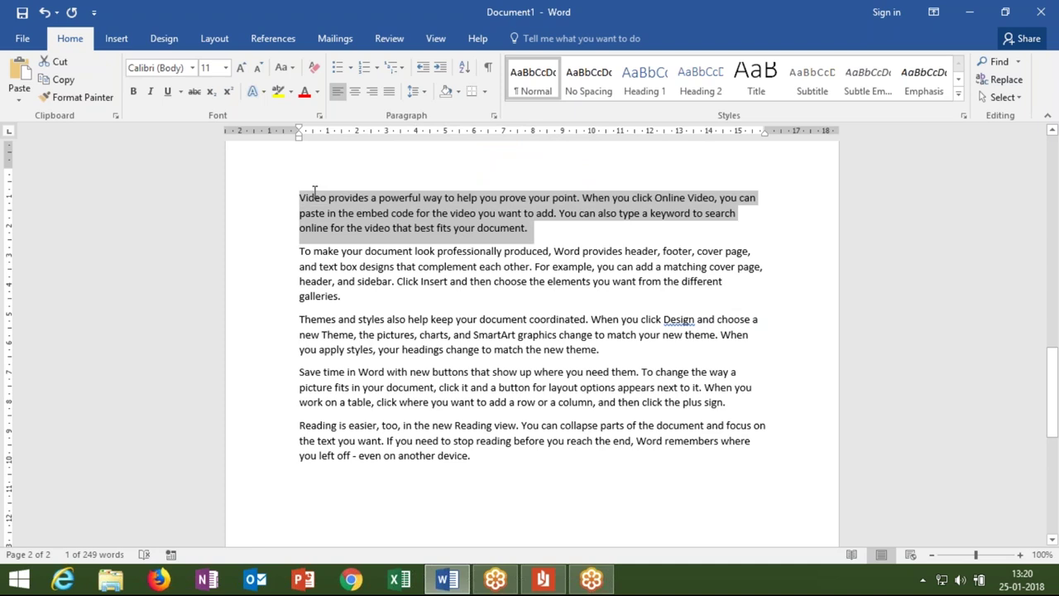
left_click(372, 265)
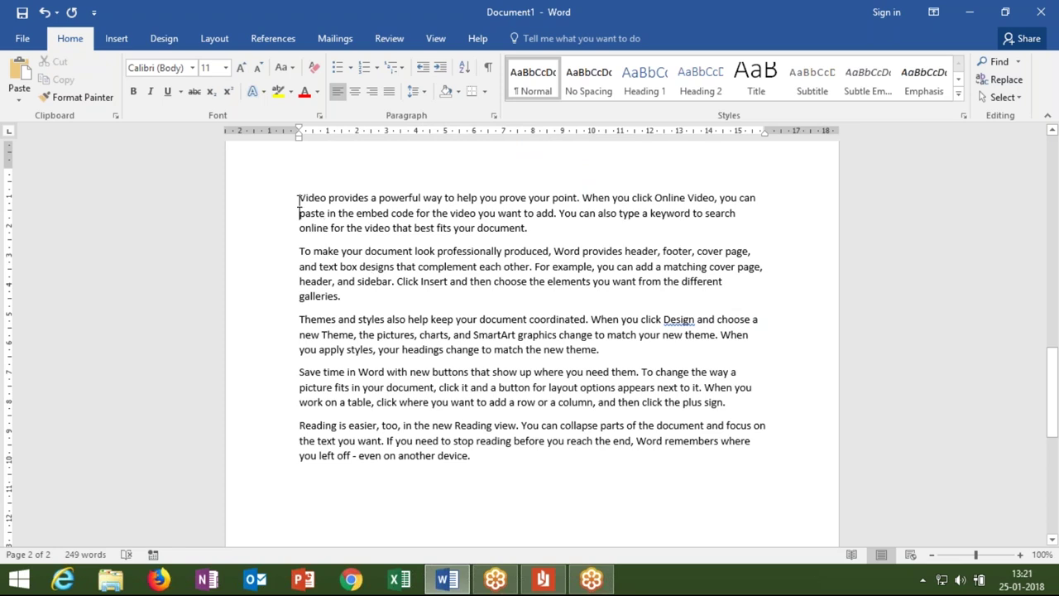
scroll(505, 297, "down", 5)
Step: Add a red, 12-point line 'This is a final formatting' below the last paragraph
left_click(498, 253)
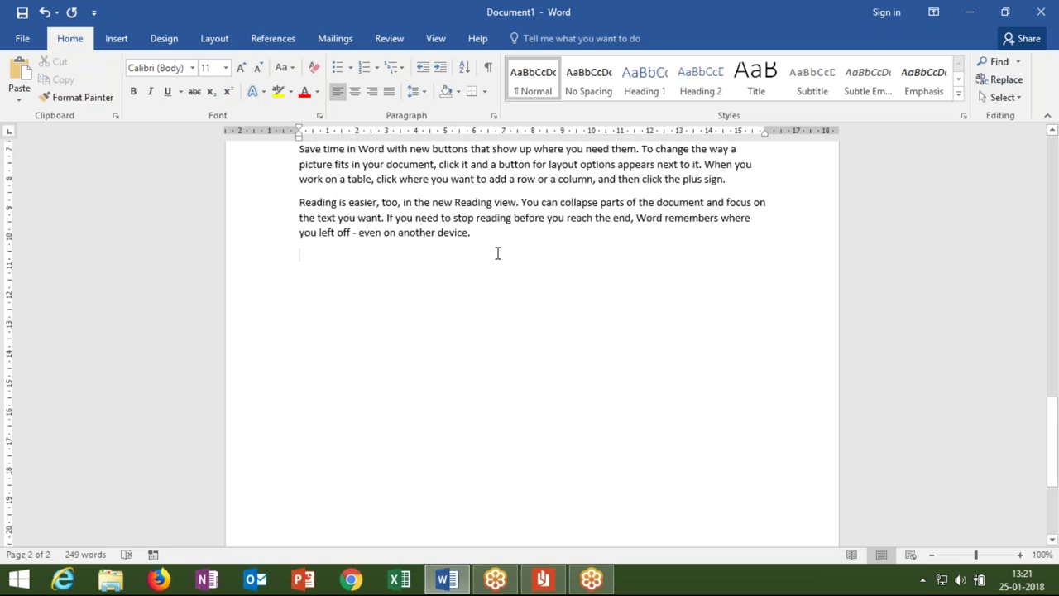
key("Return")
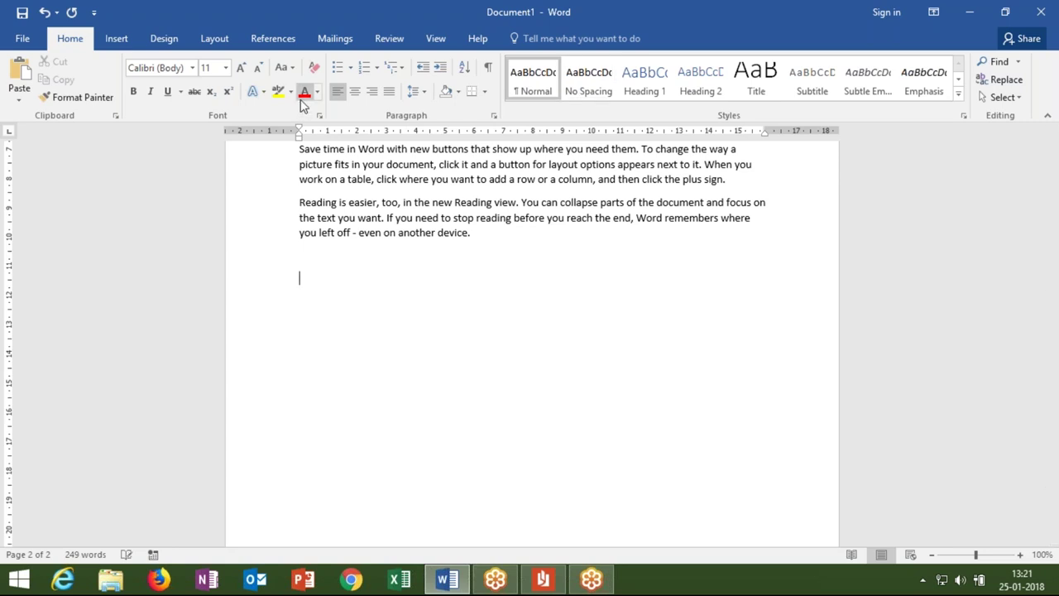
left_click(224, 69)
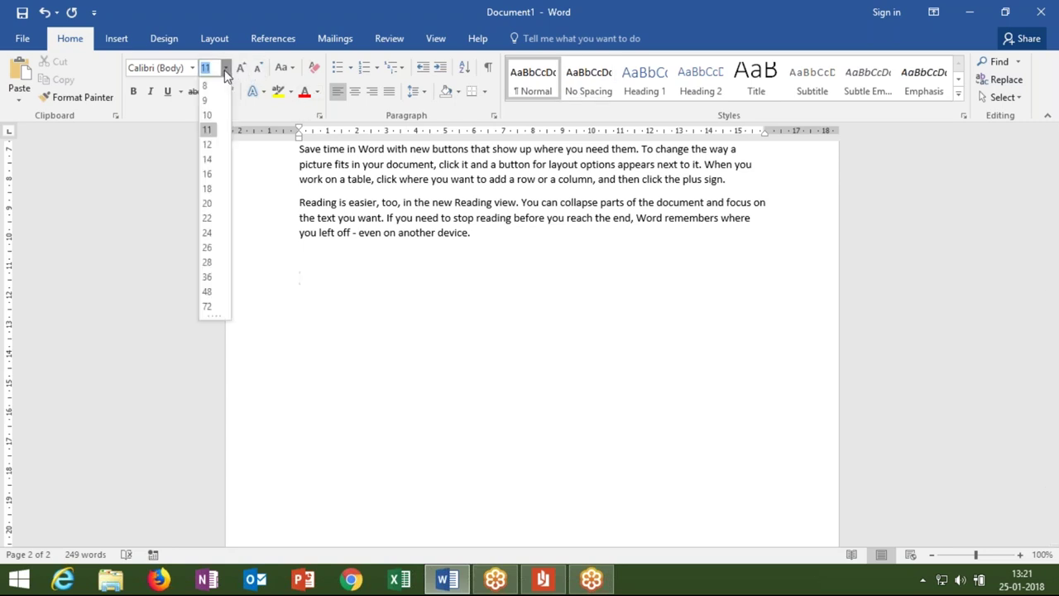
left_click(207, 144)
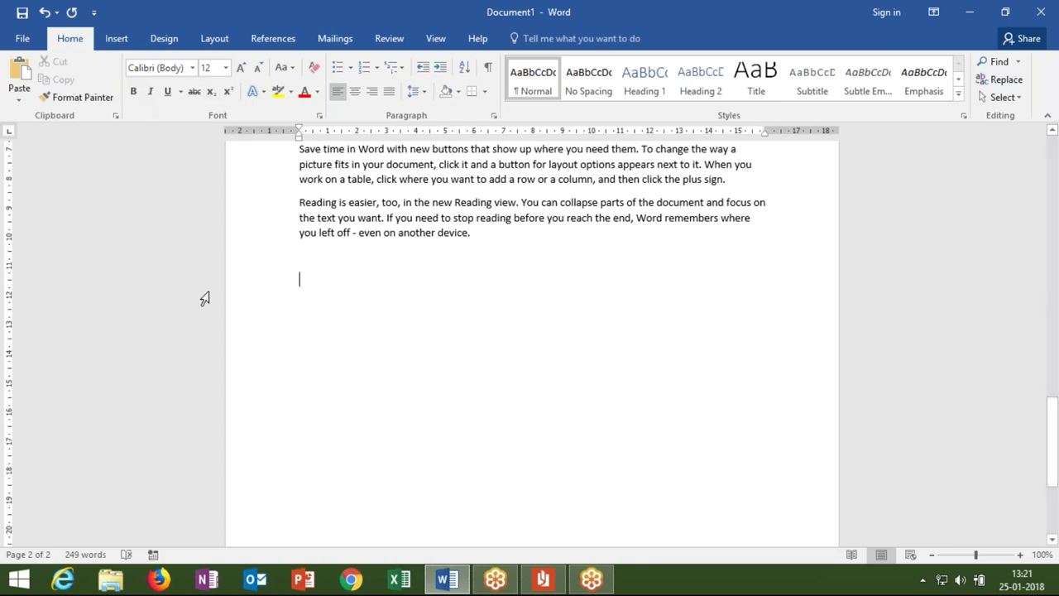
type("this is a final fro")
key("BackSpace")
key("BackSpace")
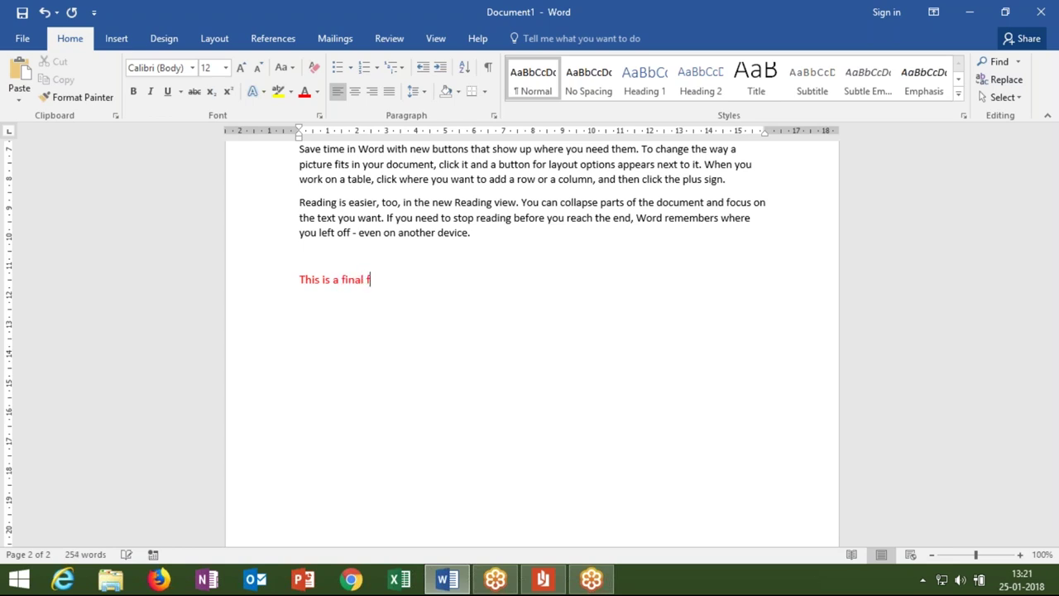
type("ormatting")
scroll(507, 317, "up", 4)
Step: Select 'powerful' three ways: by double-clicking, with Shift+Right, and by dragging across it
scroll(506, 317, "up", 2)
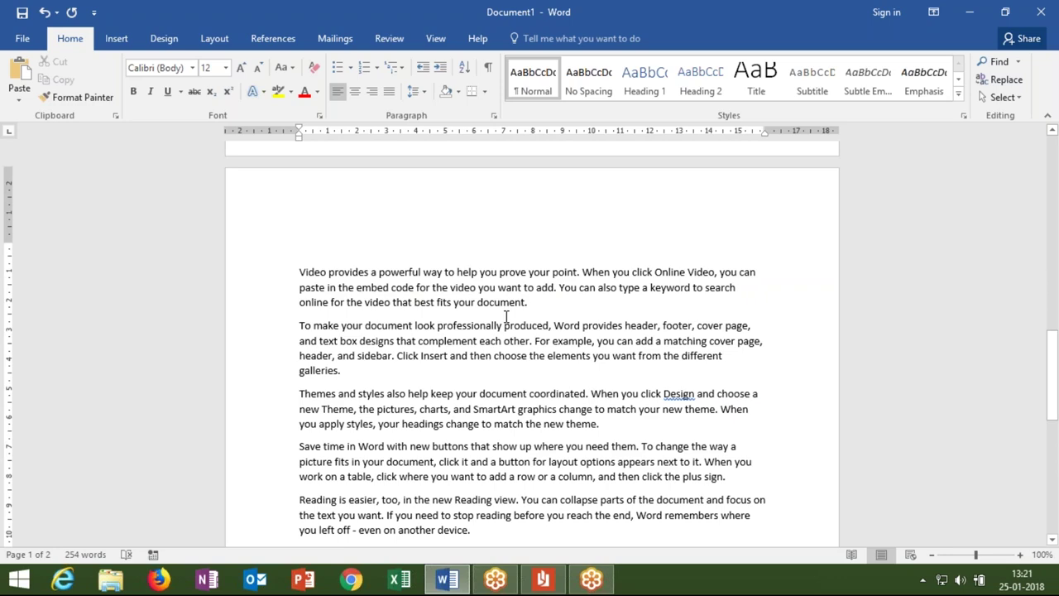
scroll(507, 317, "down", 3)
scroll(513, 347, "up", 1)
scroll(521, 372, "up", 3)
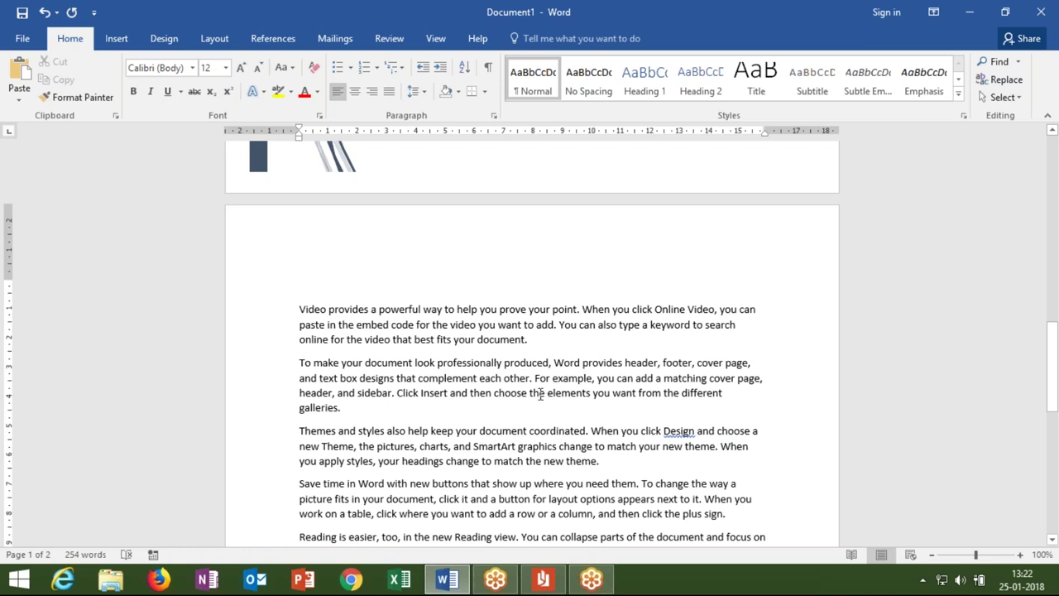
left_click(405, 309)
left_click(427, 339)
double_click(389, 309)
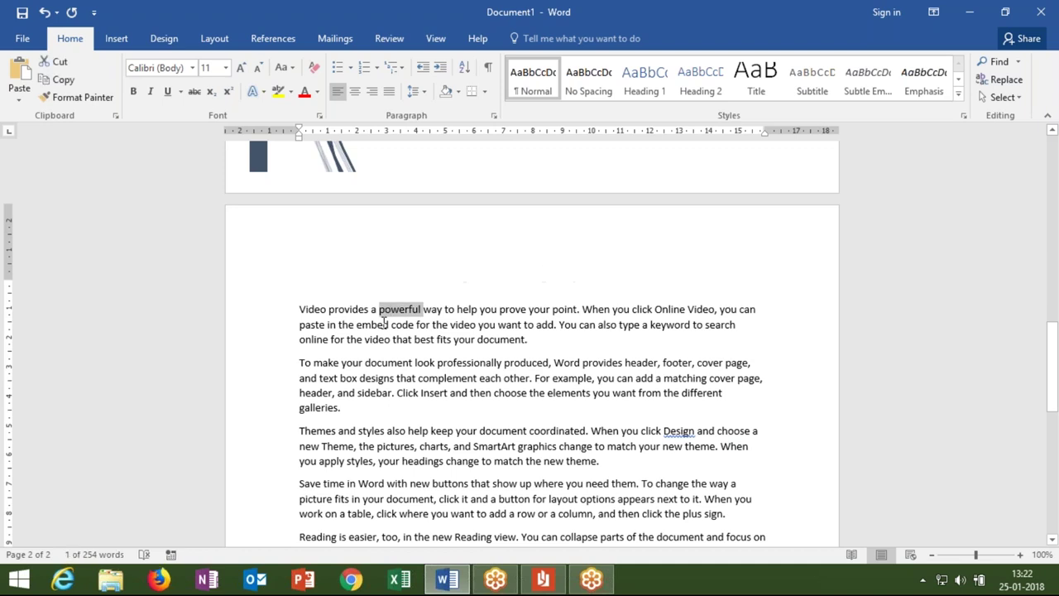
left_click(398, 311)
left_click(379, 309)
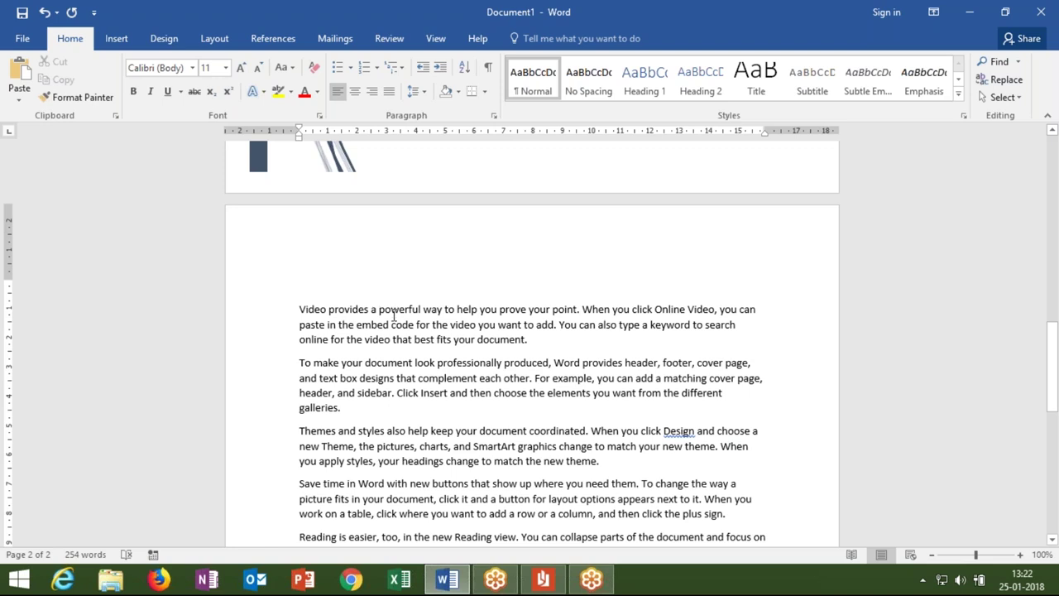
key("shift+Right")
key("shift+Right")
key("shift+Right")
key("shift+Right")
key("shift+Right")
key("shift+Right")
key("shift+Right")
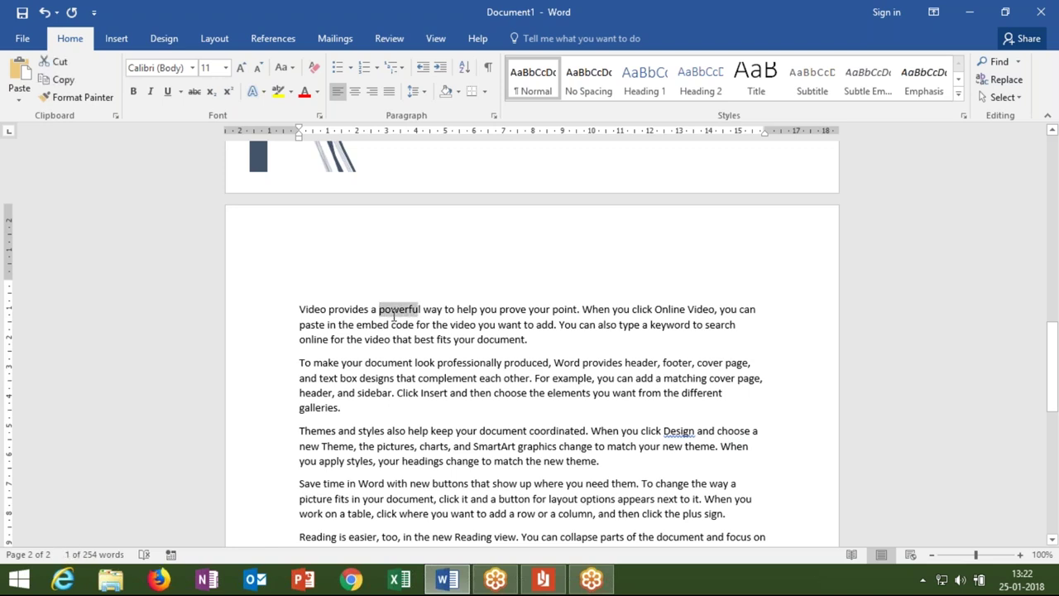
key("shift+Right")
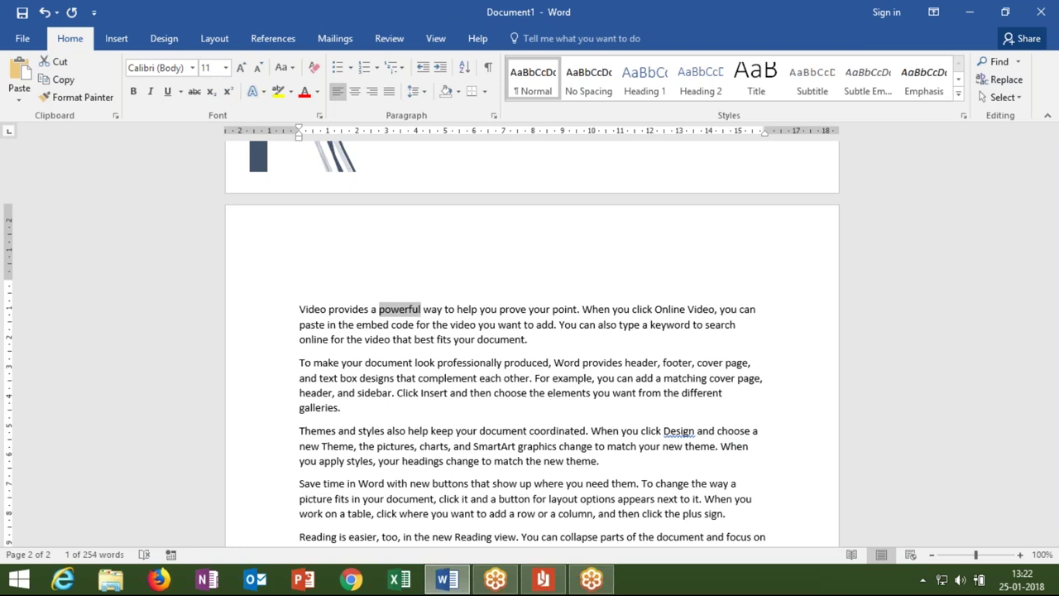
left_click(396, 378)
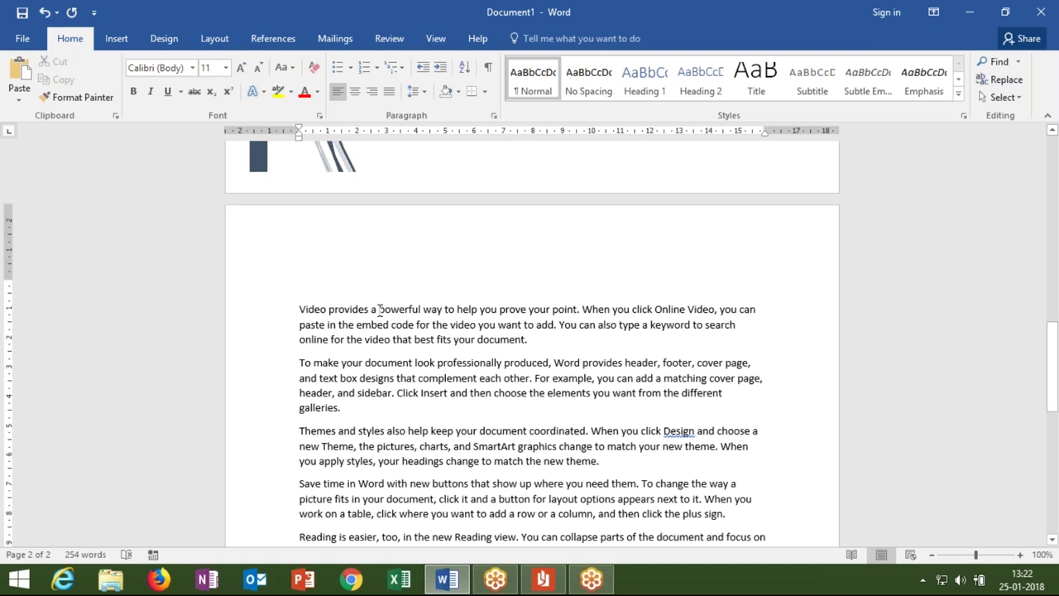
left_click_drag(379, 310, 424, 309)
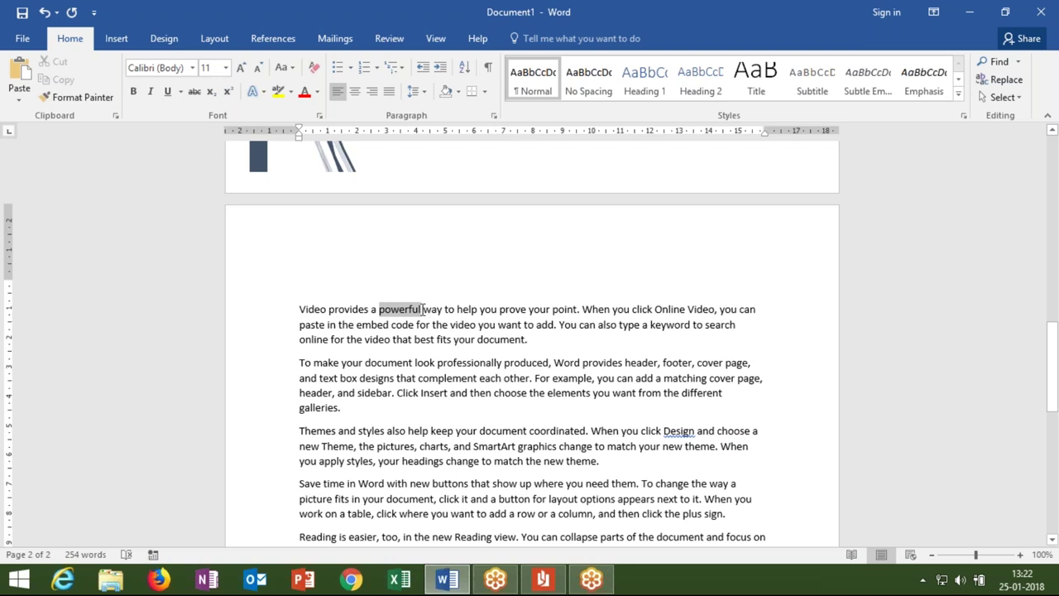
left_click_drag(424, 310, 423, 309)
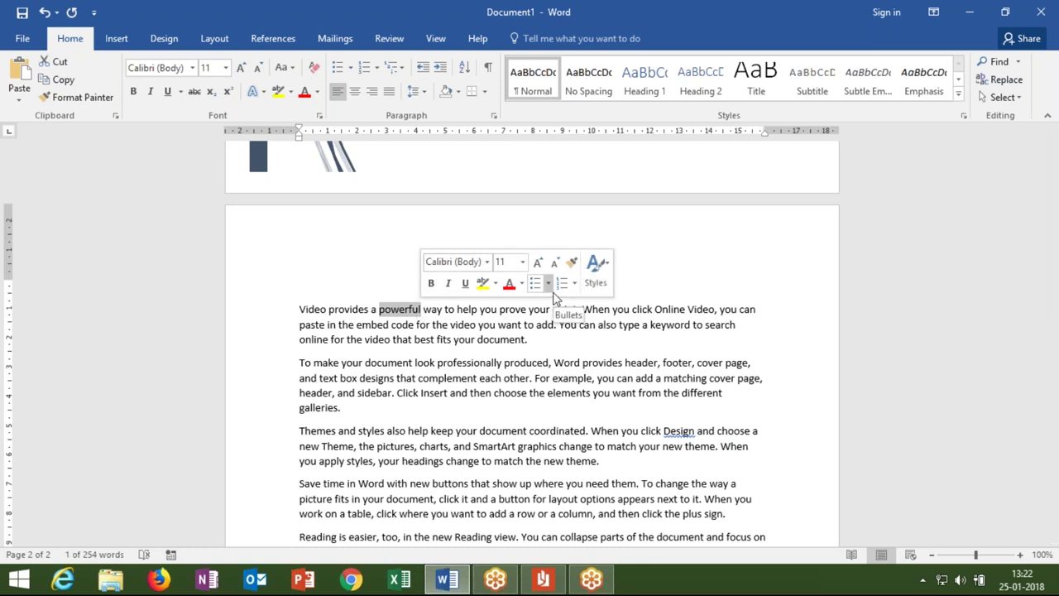
Step: Bold 'powerful', 'produced' and 'document' using the mini toolbar's Bold button
left_click(422, 302)
double_click(391, 308)
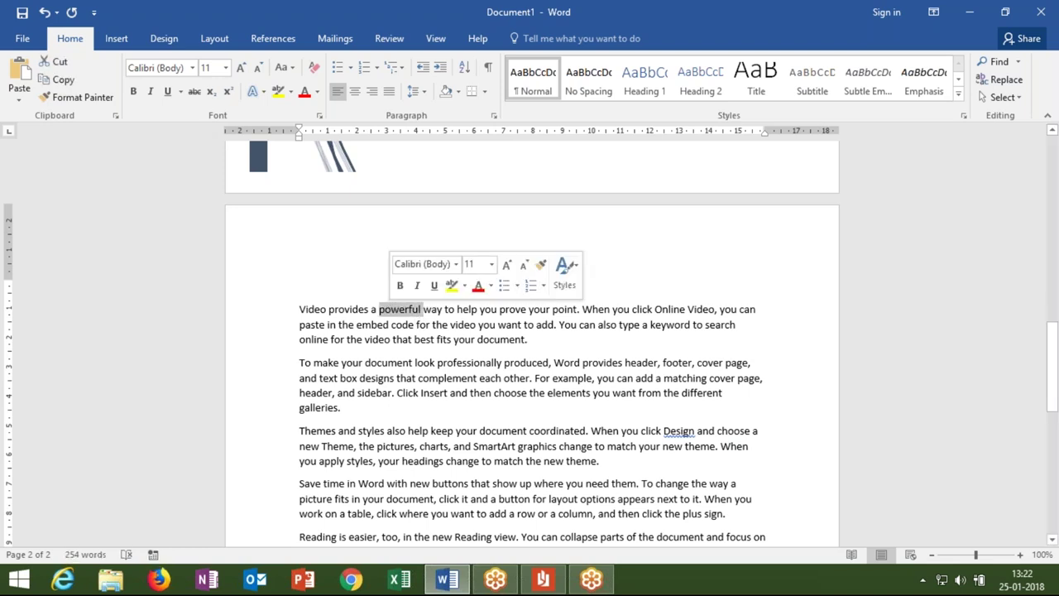
left_click(402, 286)
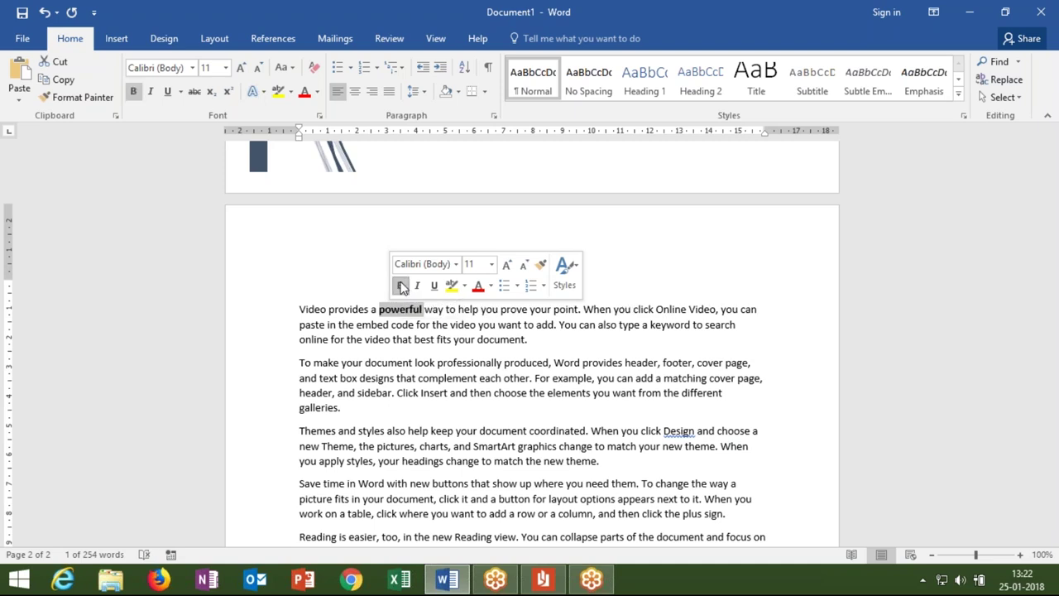
double_click(460, 361)
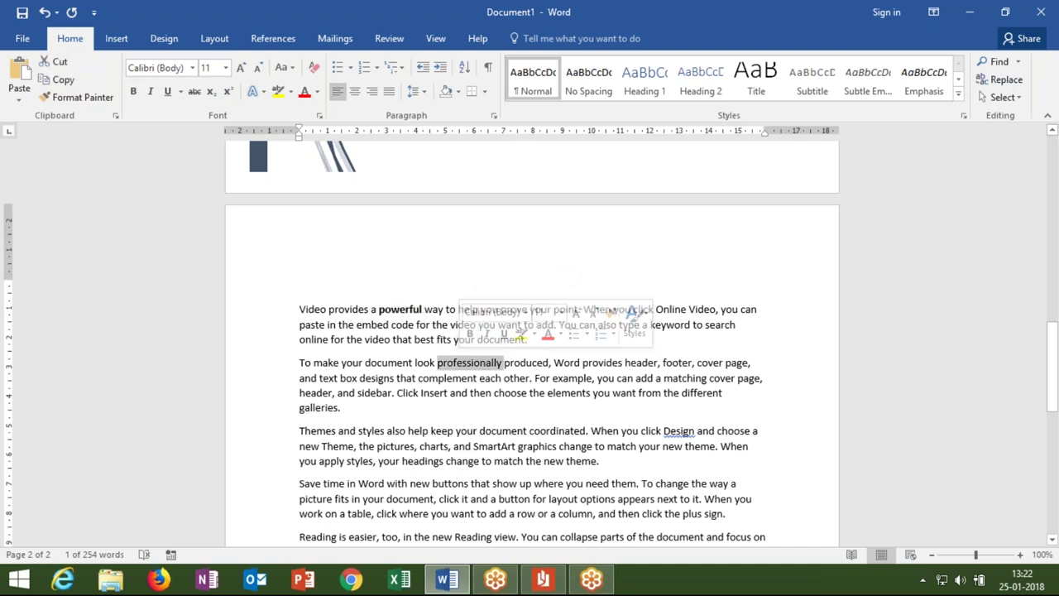
double_click(531, 362)
left_click(540, 335)
left_click(513, 430)
double_click(513, 430)
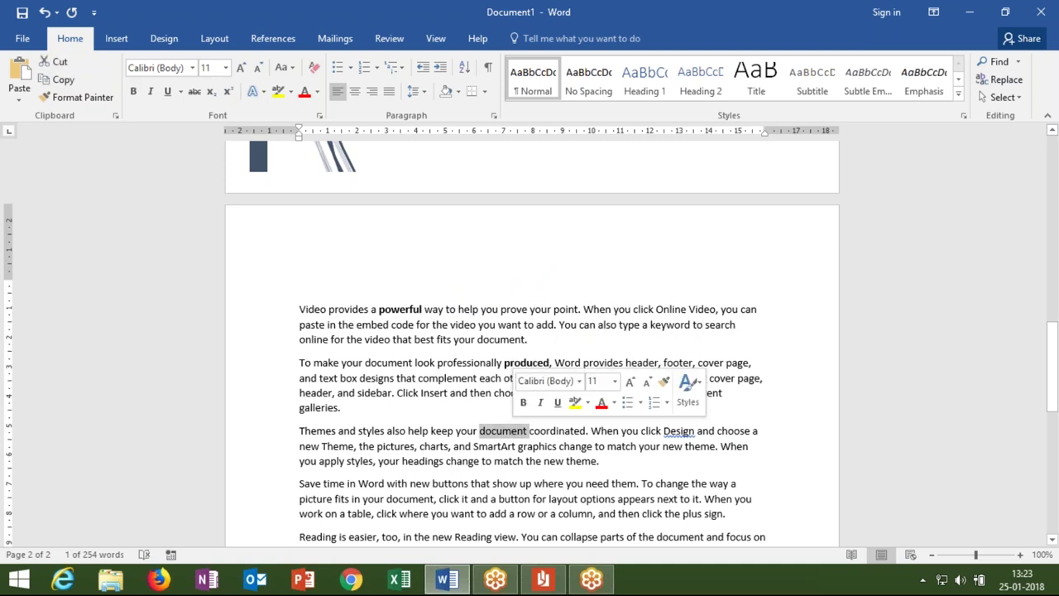
left_click(518, 431)
double_click(520, 431)
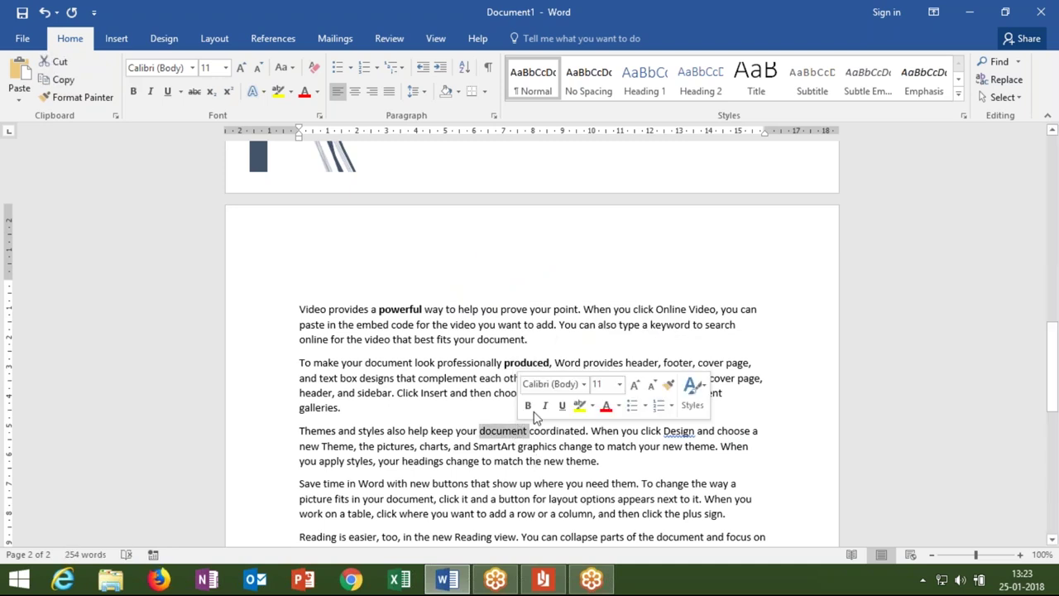
left_click(529, 405)
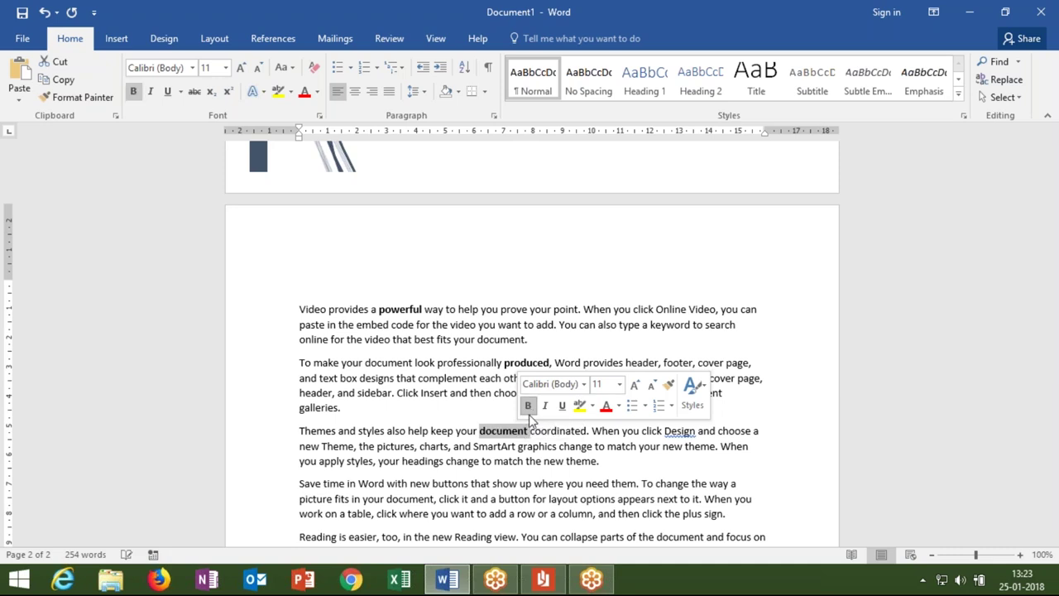
left_click(530, 431)
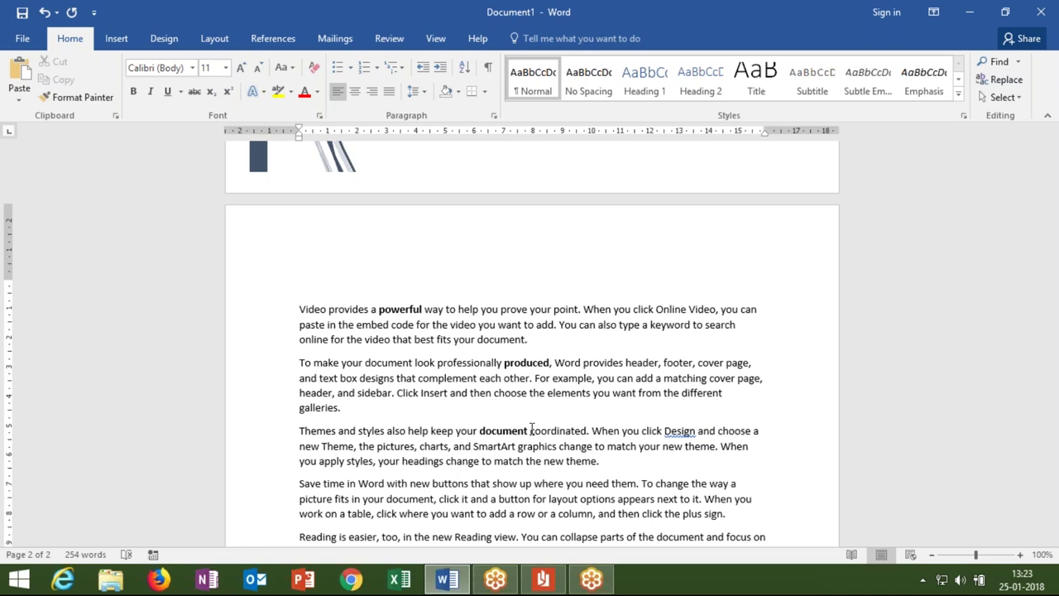
Step: Select the sentence 'Save time in Word with new buttons that show up where you need them.'
double_click(452, 367)
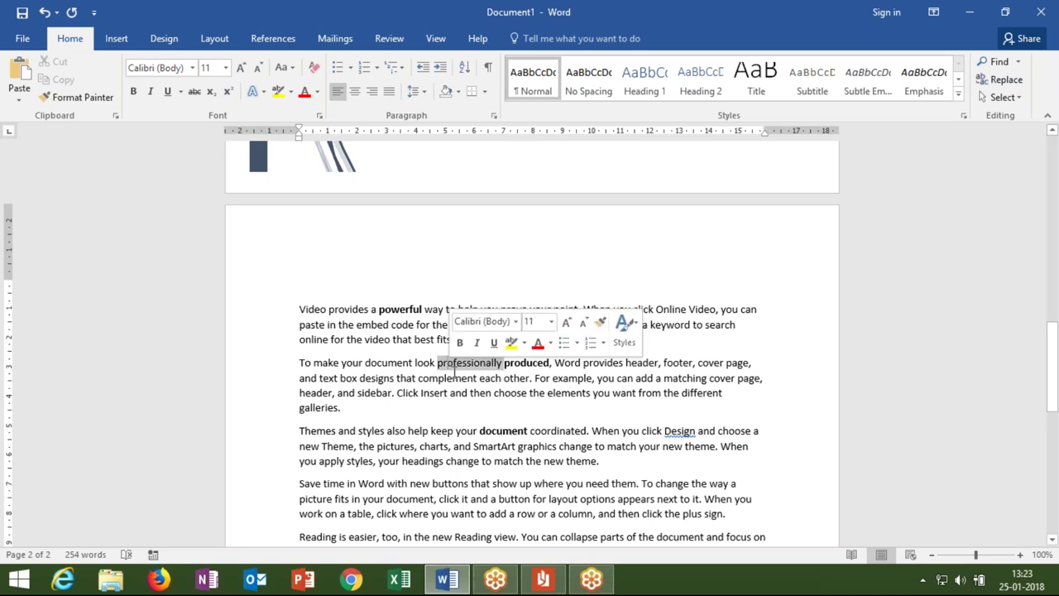
left_click(454, 418)
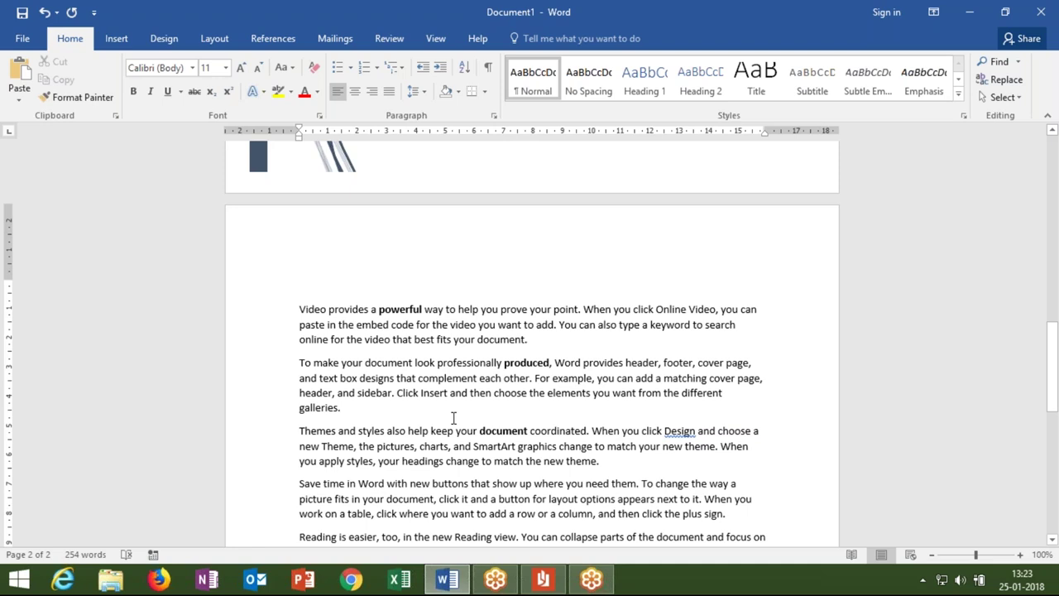
scroll(506, 429, "down", 1)
scroll(506, 428, "down", 2)
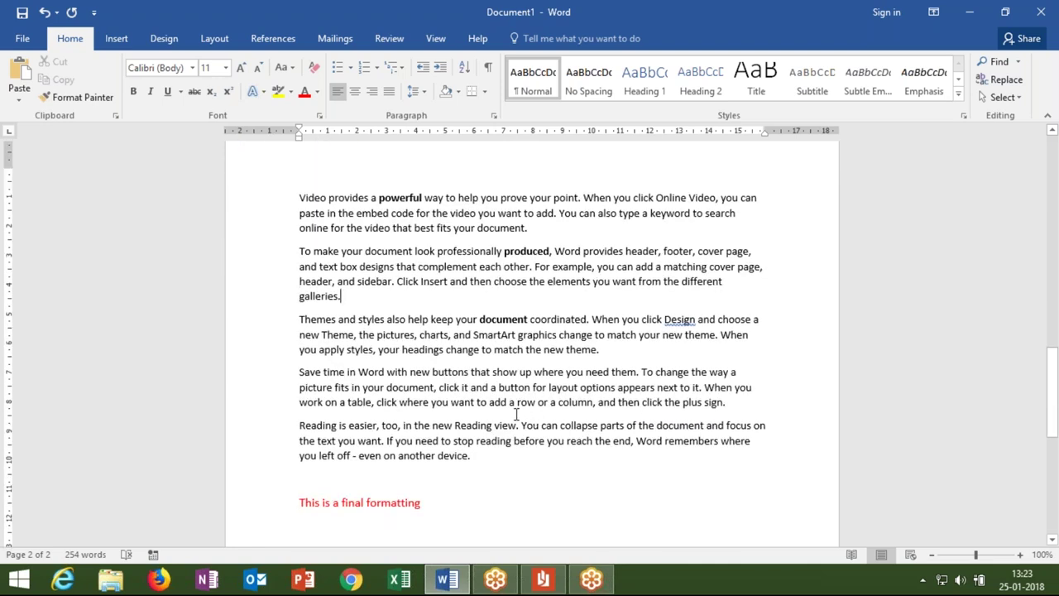
mouse_move(298, 372)
left_mouse_down()
mouse_move(461, 387)
mouse_move(520, 372)
mouse_move(618, 374)
left_mouse_up()
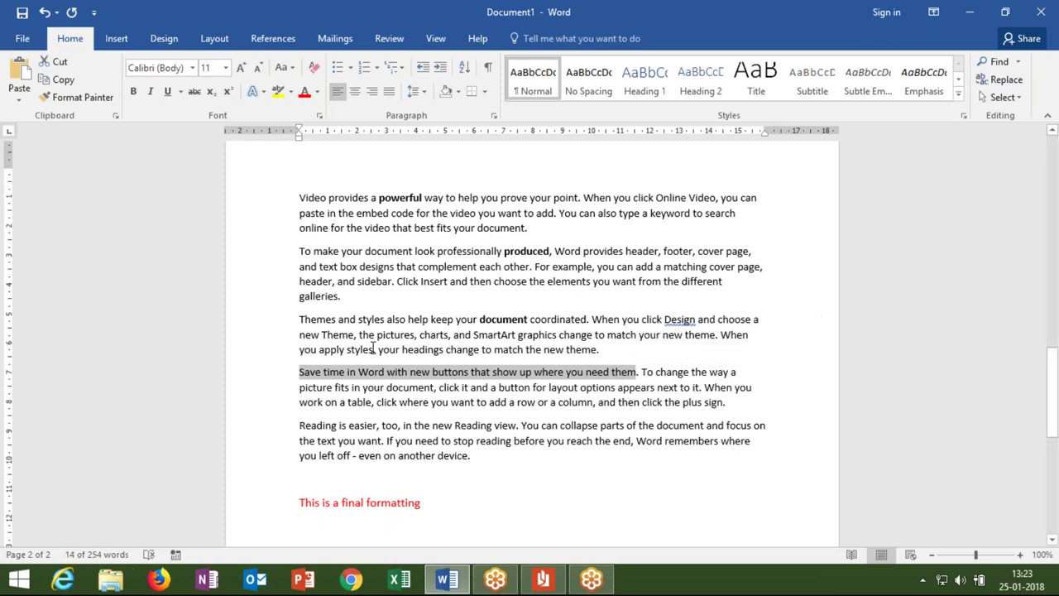
Step: Highlight the 'Save time in Word…' sentence in Bright Green, then deselect it
left_click(290, 94)
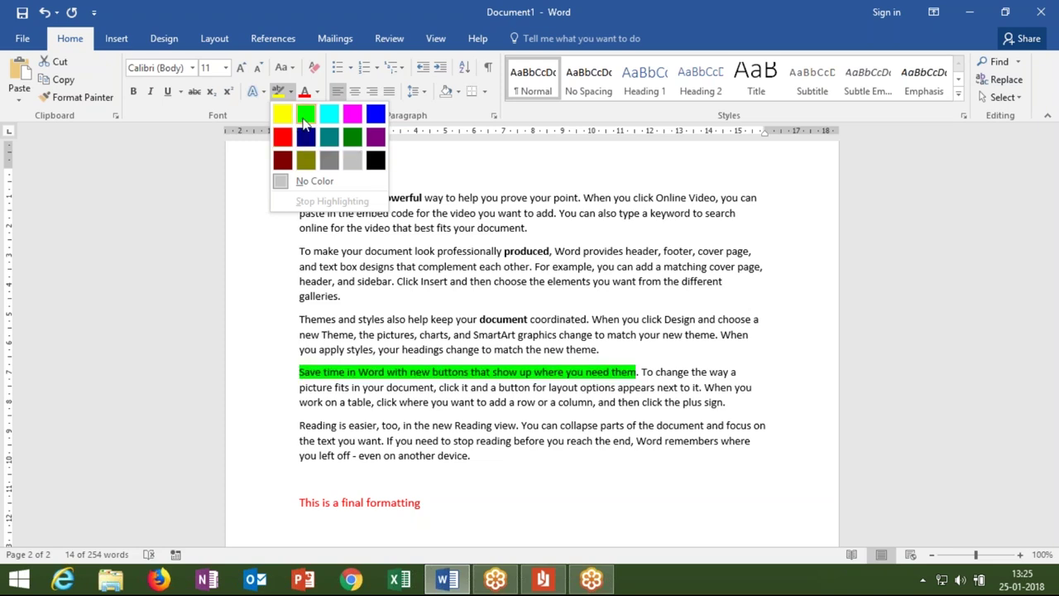
left_click(303, 122)
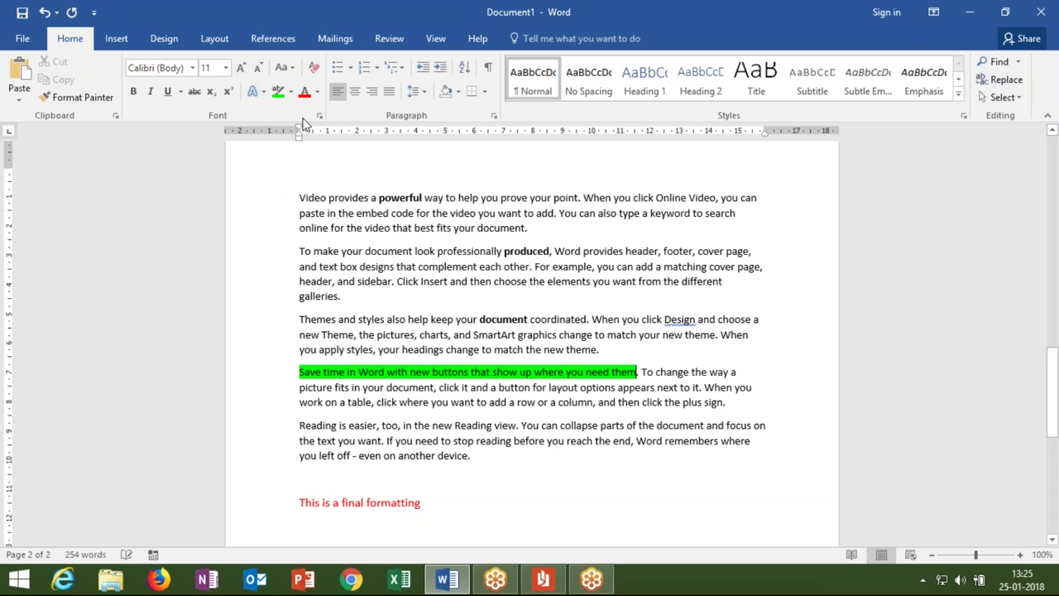
left_click(376, 413)
Step: Select the green-highlighted sentence and try Clear All Formatting on it
left_click_drag(300, 371, 638, 371)
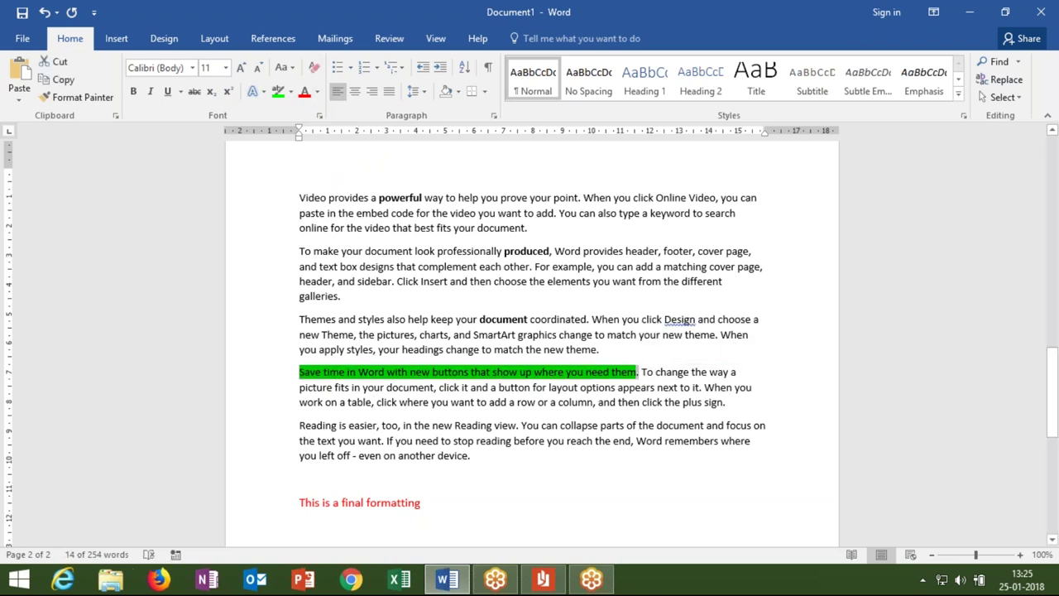
left_click(317, 74)
mouse_move(303, 379)
left_mouse_down()
mouse_move(297, 364)
mouse_move(300, 374)
left_mouse_up()
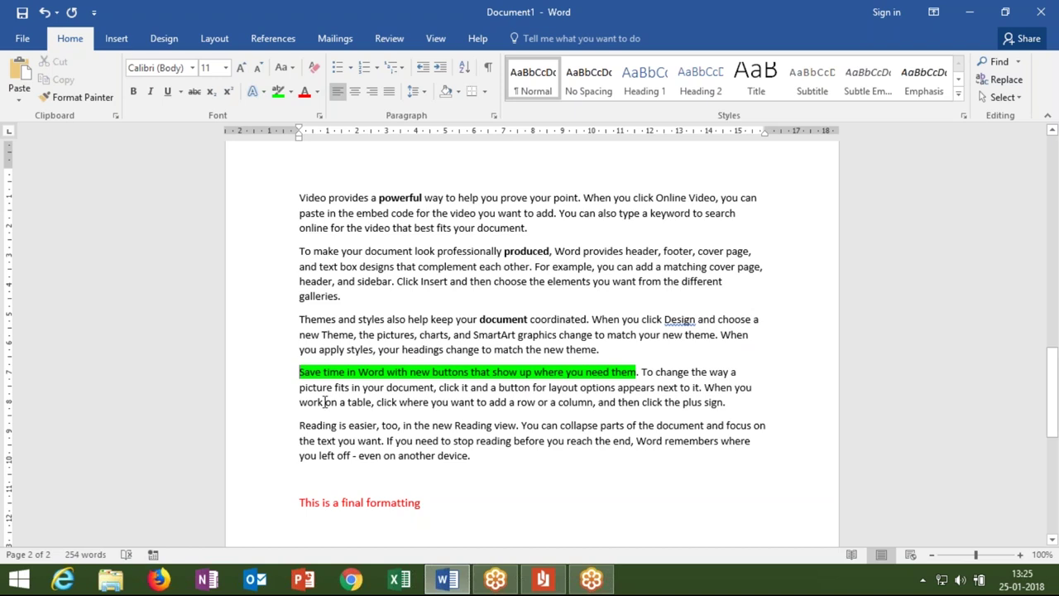
Step: Clear all formatting from the red 'This is a final formatting' line, making it plain black
left_click_drag(428, 508, 293, 488)
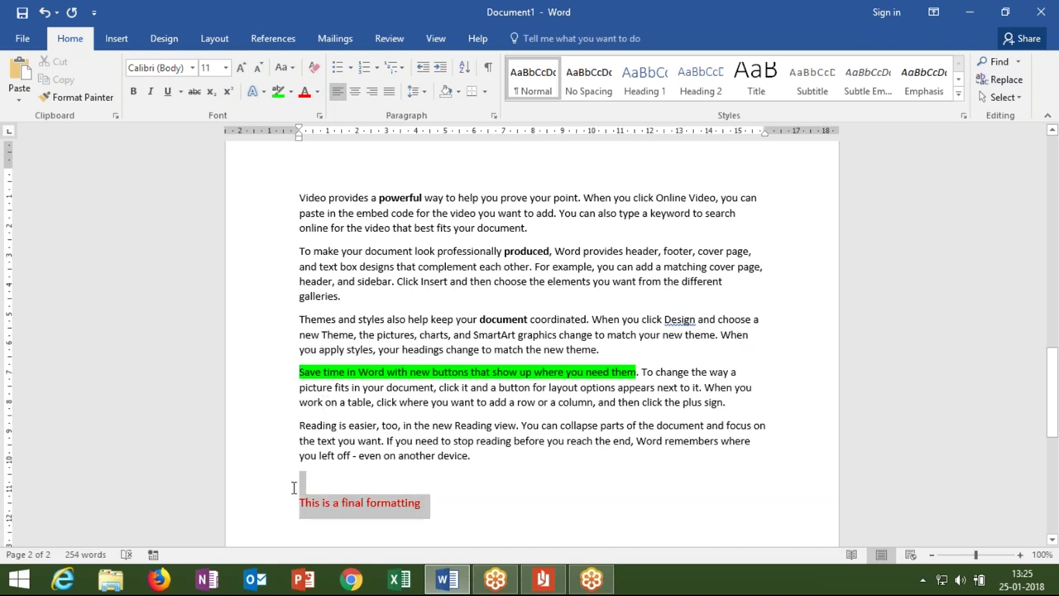
left_click(313, 71)
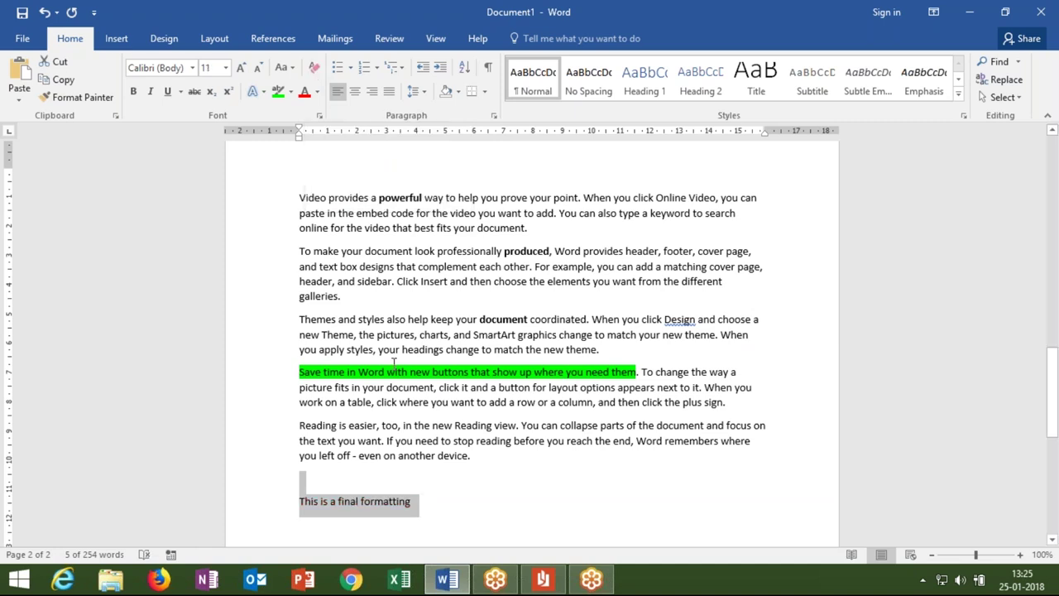
left_click(399, 387)
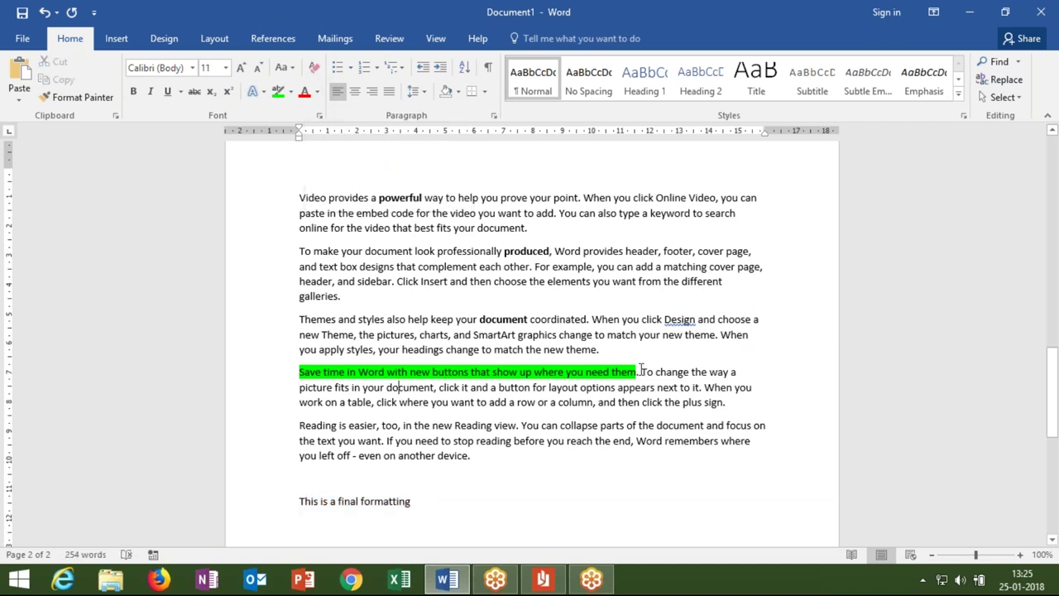
left_click_drag(639, 371, 298, 371)
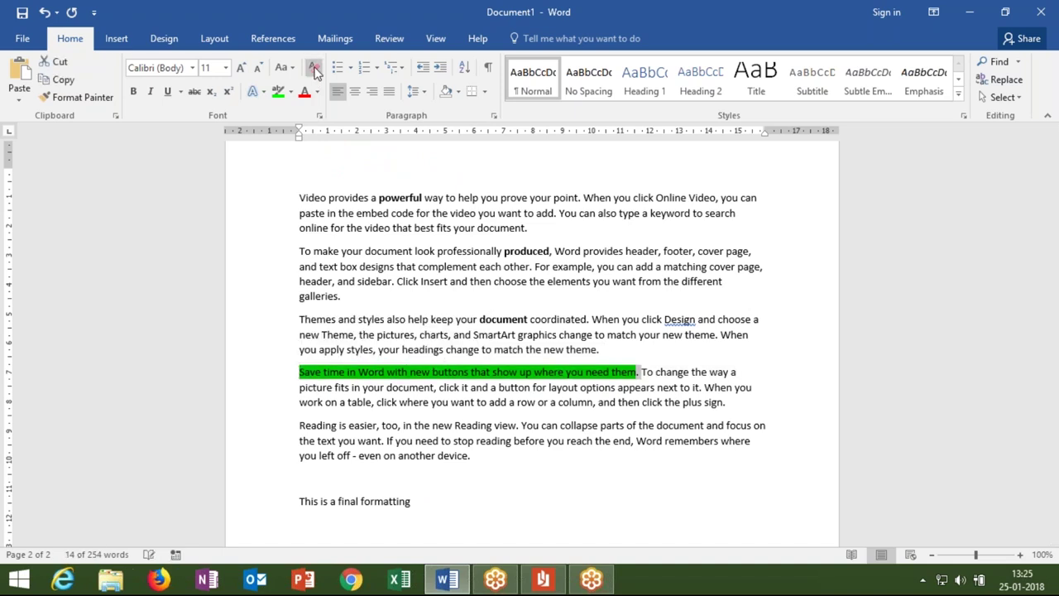
left_click(447, 422)
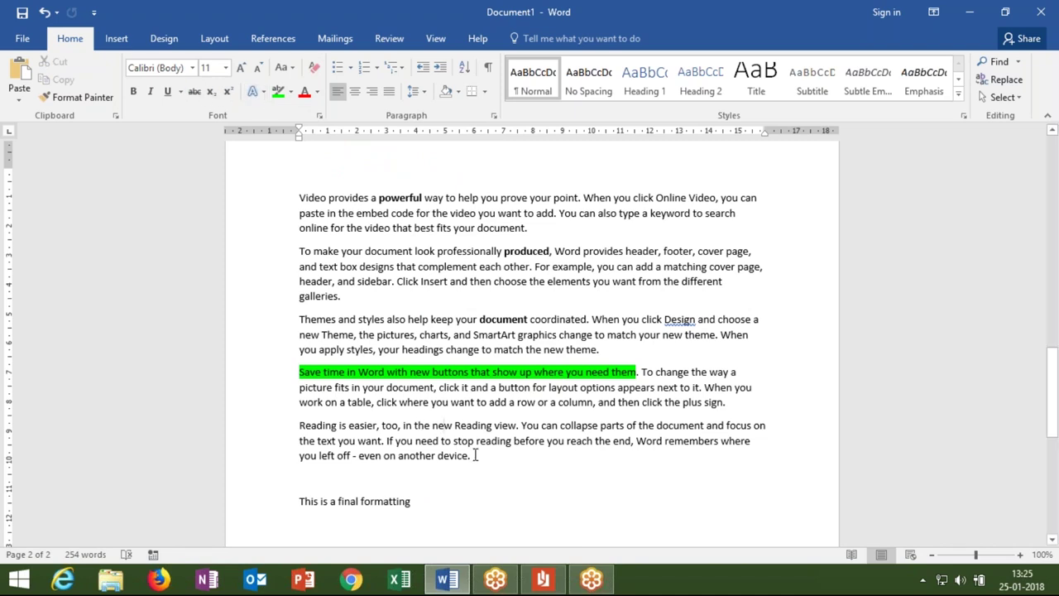
Step: Preview Calibri Light on the 'Reading is easier' paragraph, then close the font list, keeping Calibri
left_click_drag(476, 455, 308, 426)
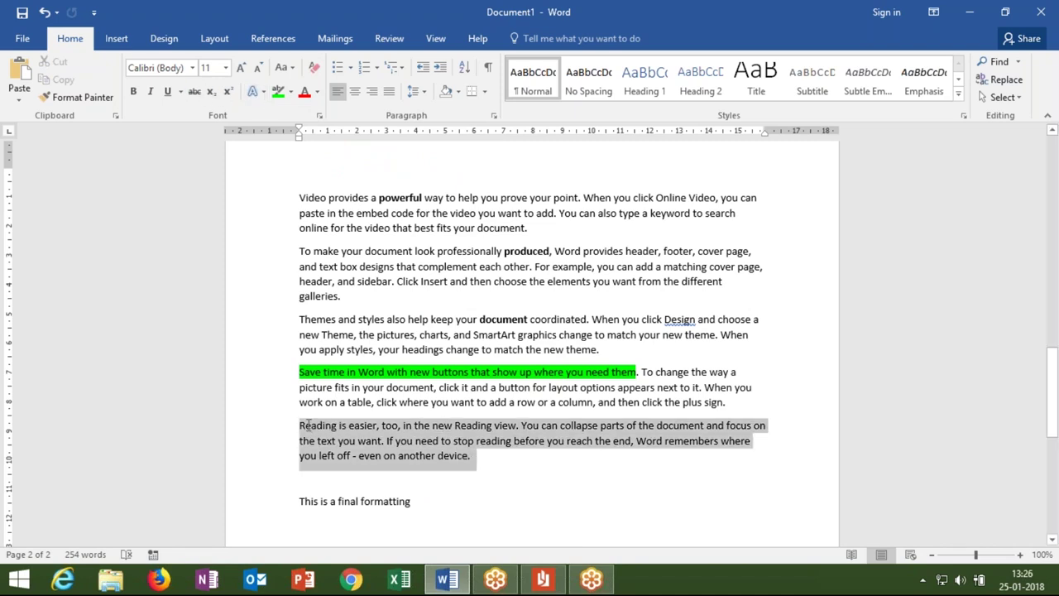
left_click(193, 69)
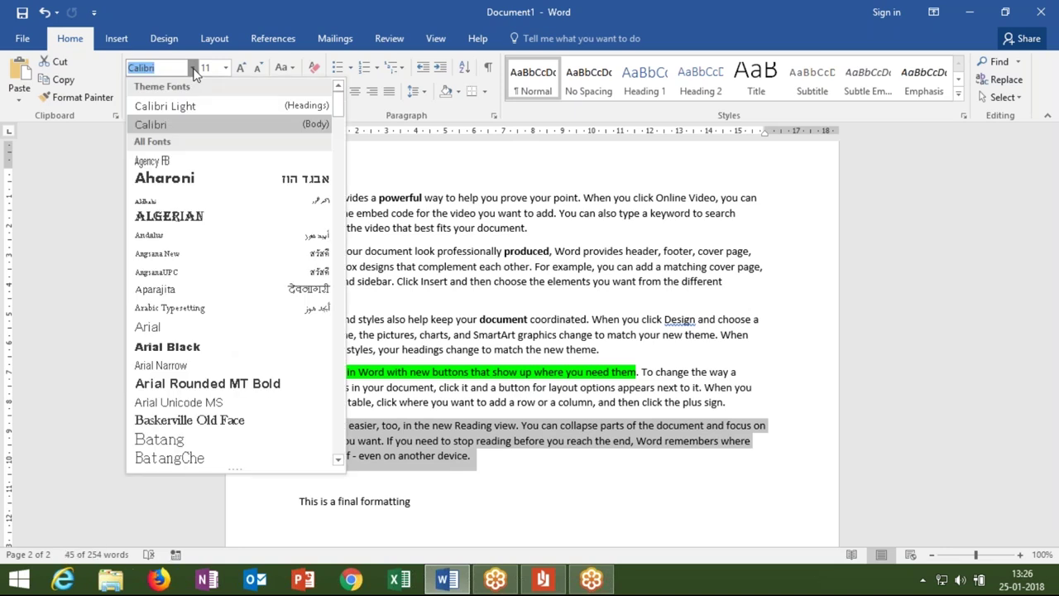
key("Up")
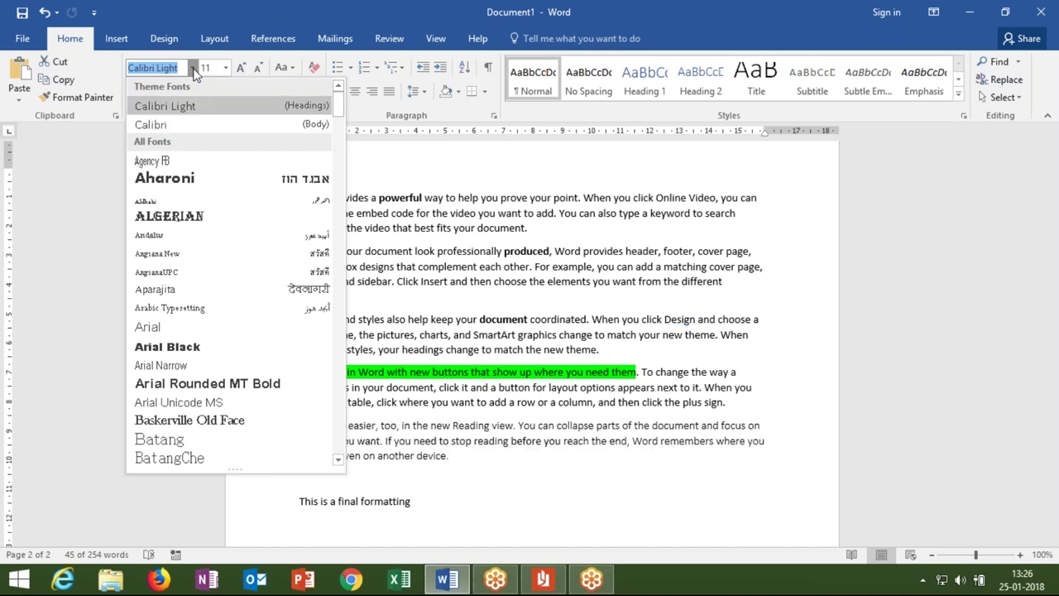
key("Down")
key("Down")
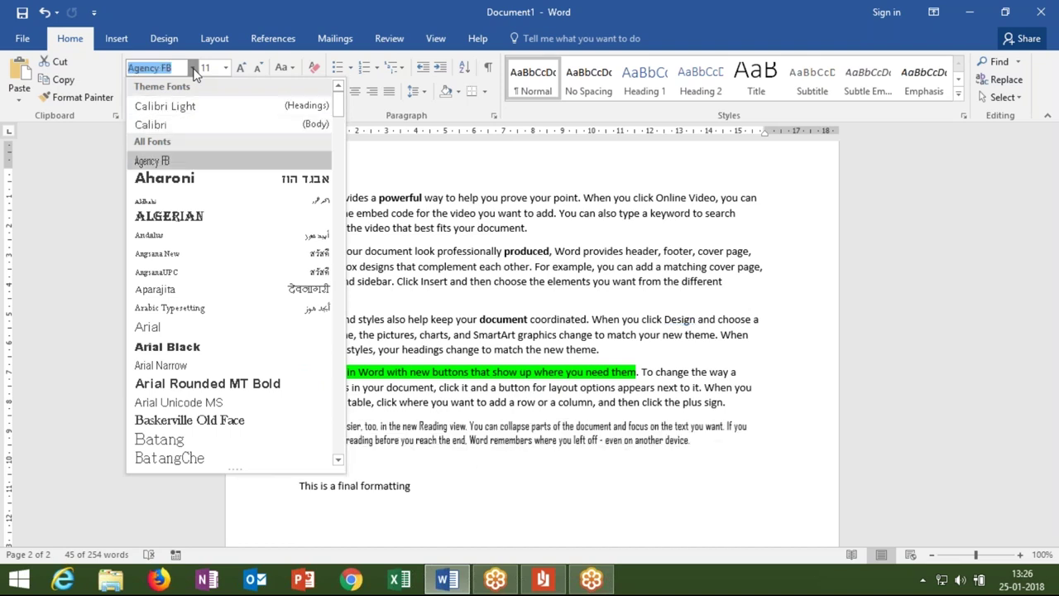
left_click(561, 488)
Step: Select all page text and preview fonts from Aldhabi through Arial Unicode MS on it
left_click_drag(432, 506, 296, 197)
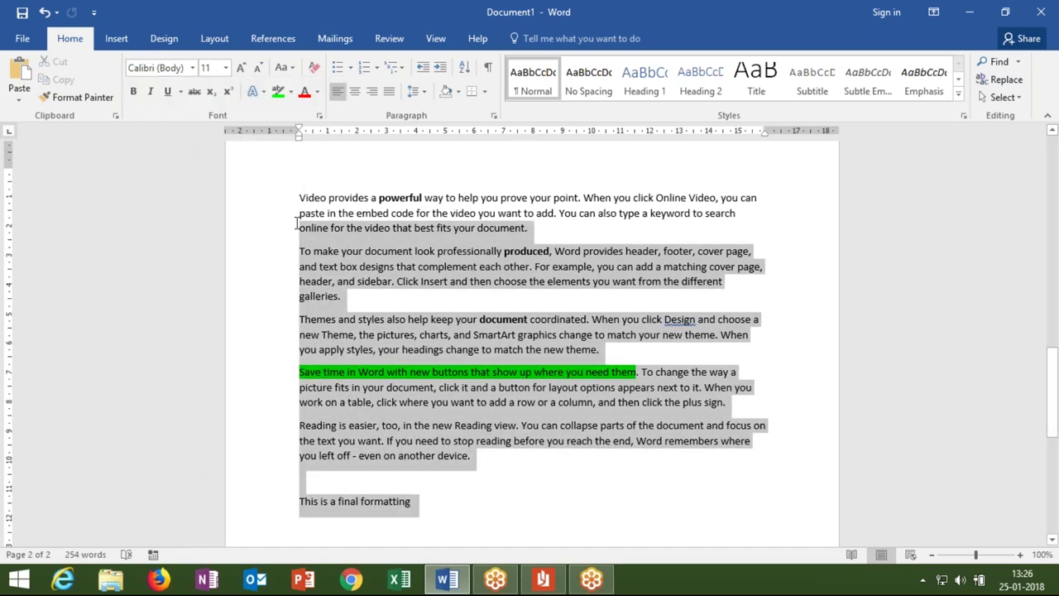
left_click(191, 68)
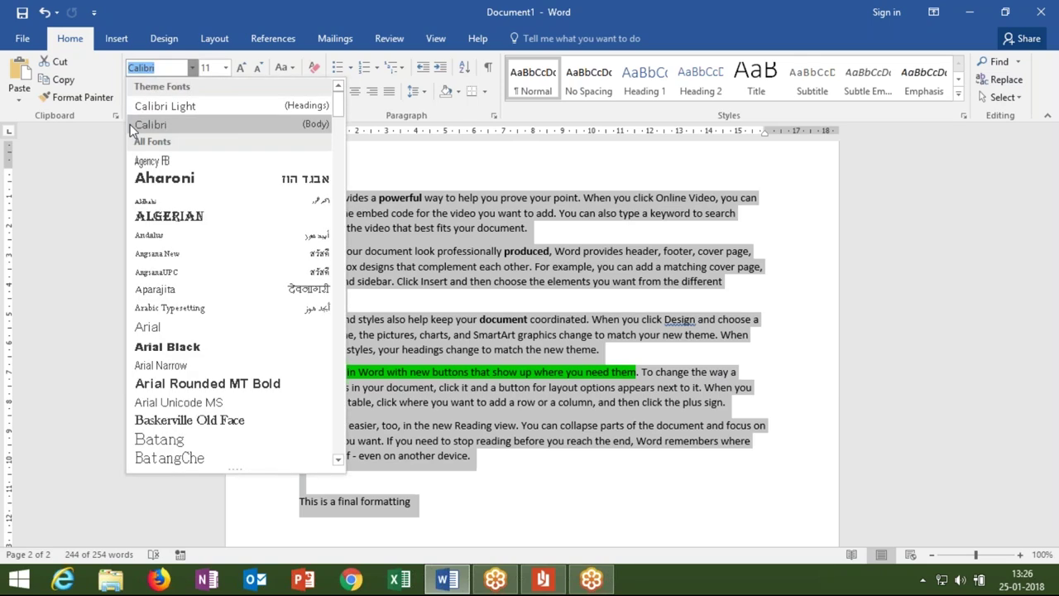
key("Down")
key("Down")
key("Down")
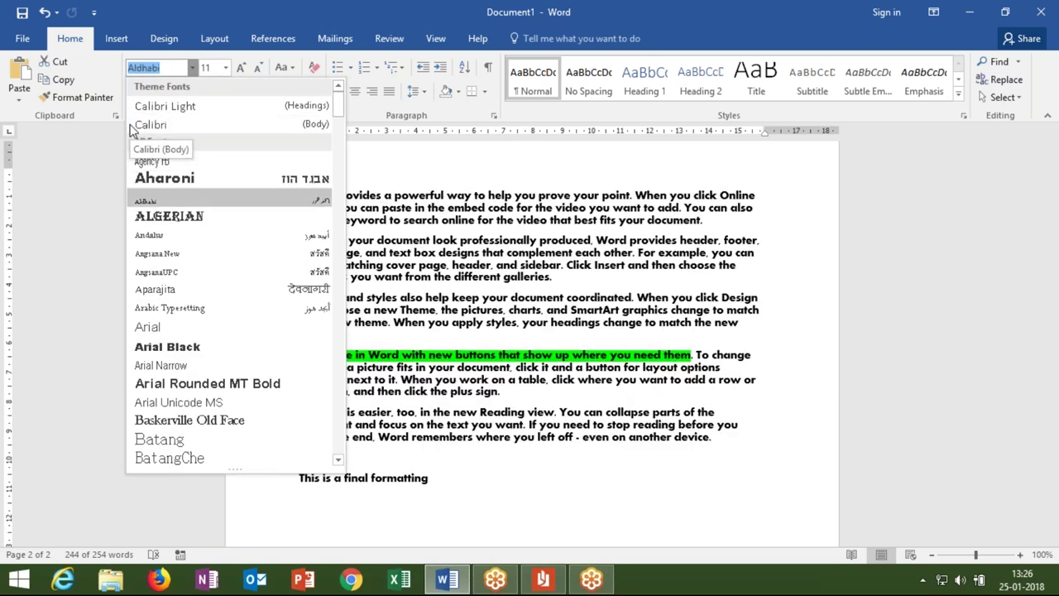
key("Down")
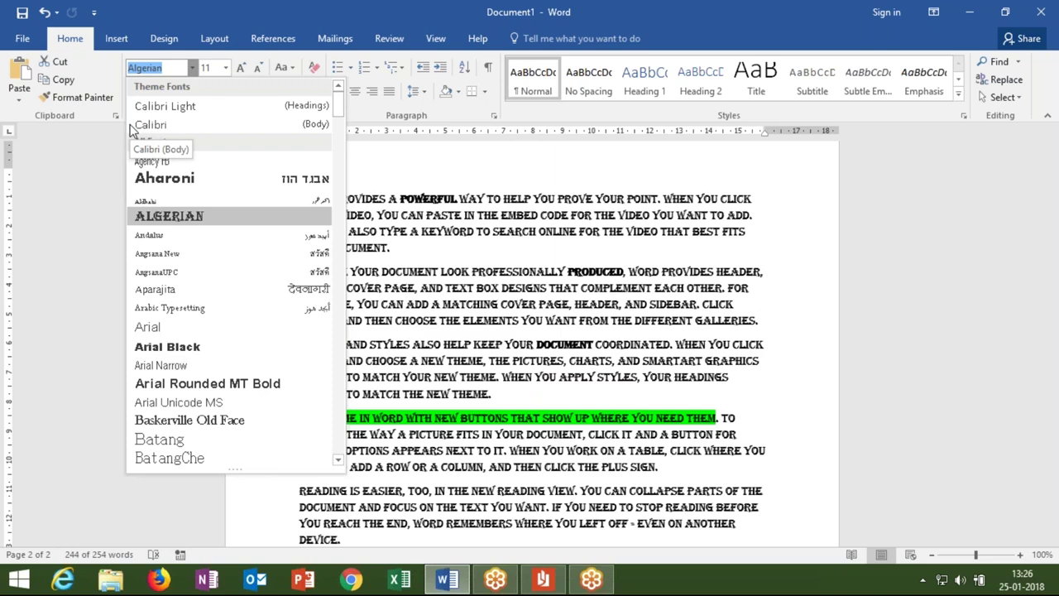
key("Down")
key("Down")
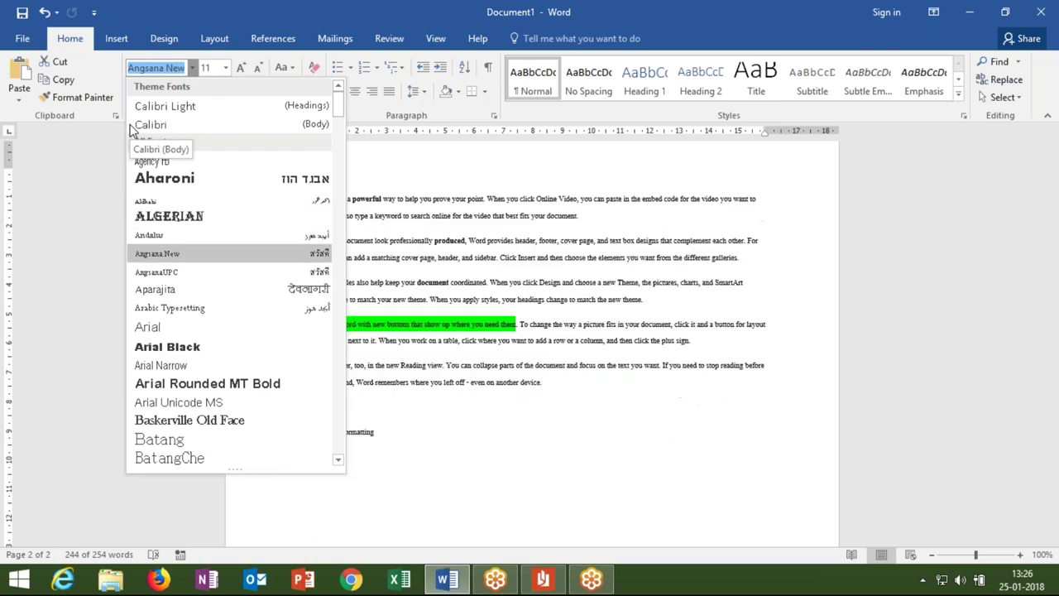
key("Down")
key("Down")
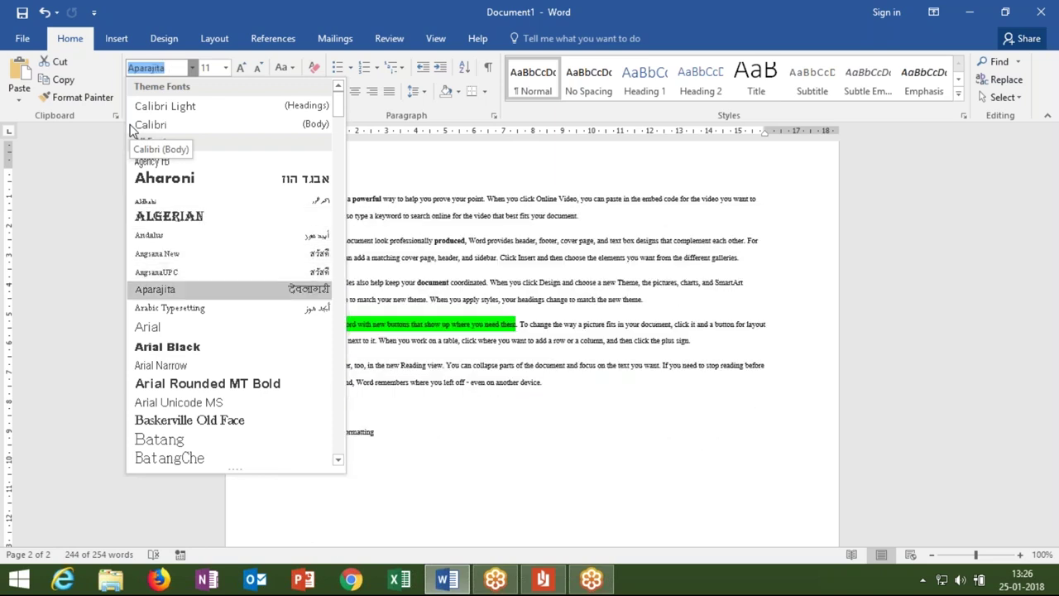
key("Down")
key("Down")
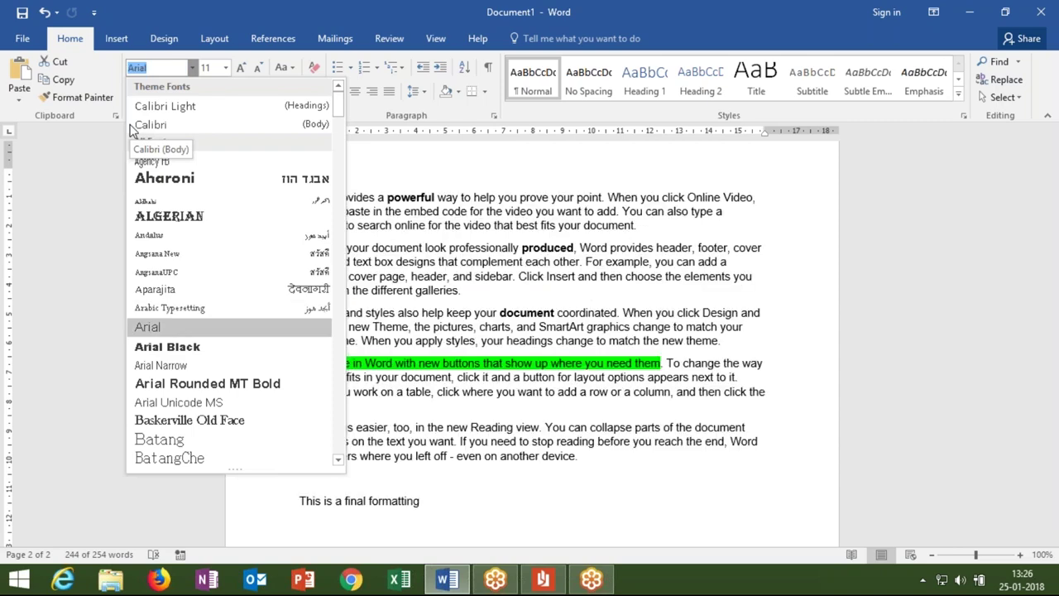
key("Down")
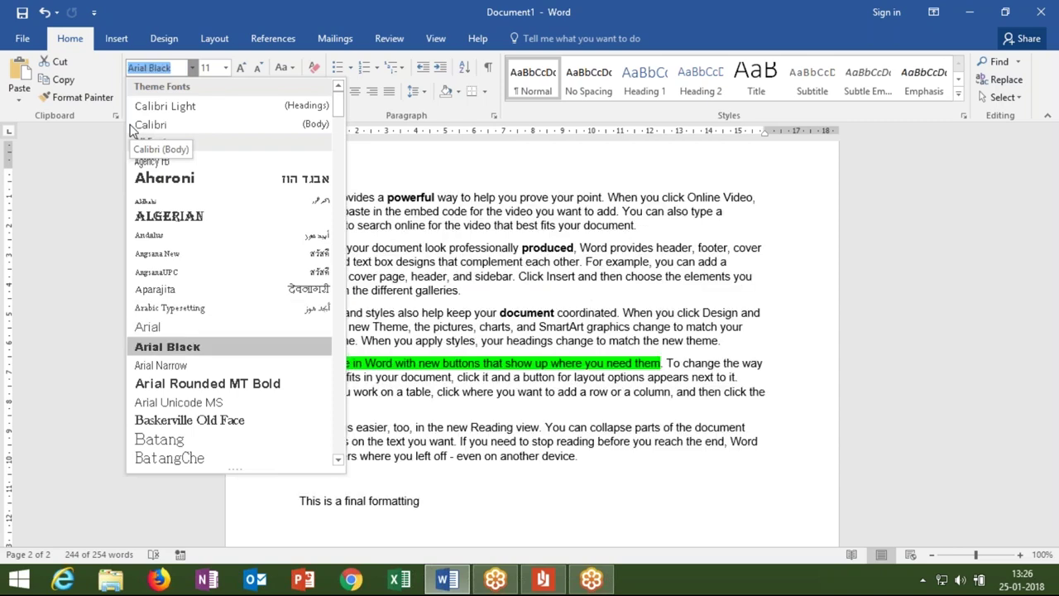
key("Down")
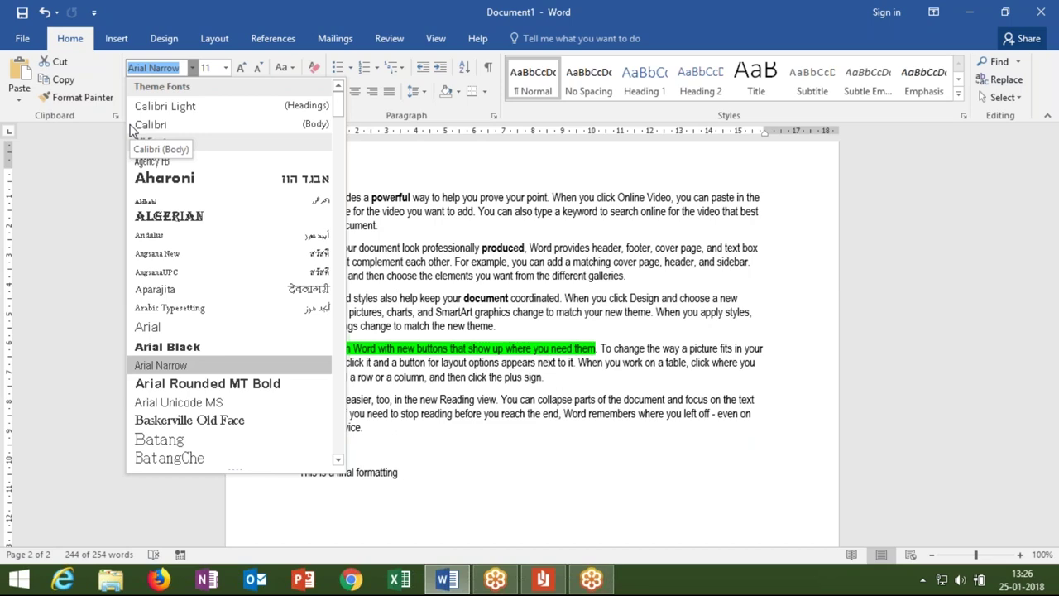
key("Down")
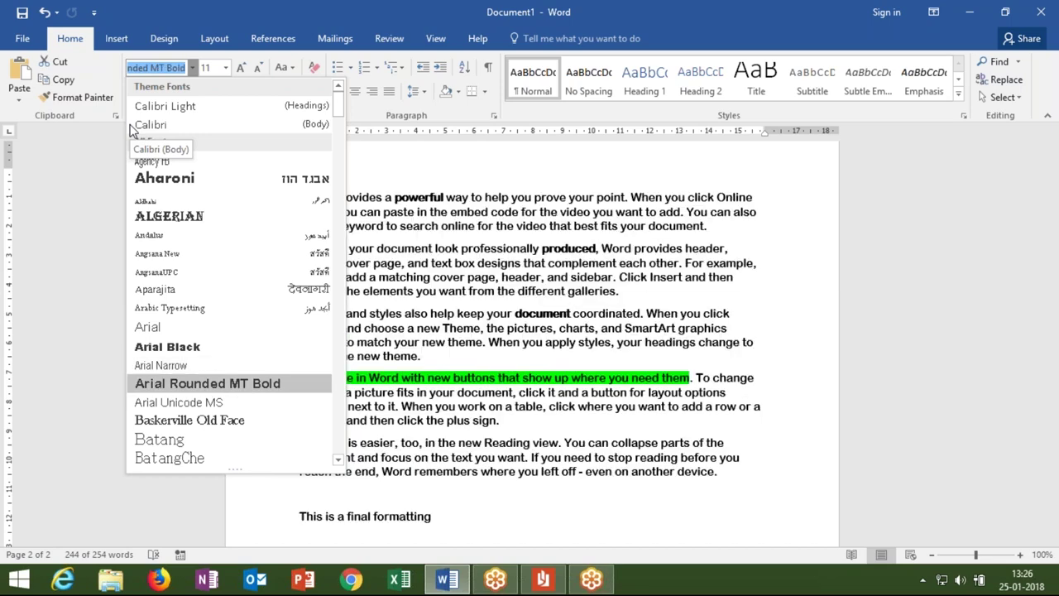
key("Down")
key("Down")
key("Down")
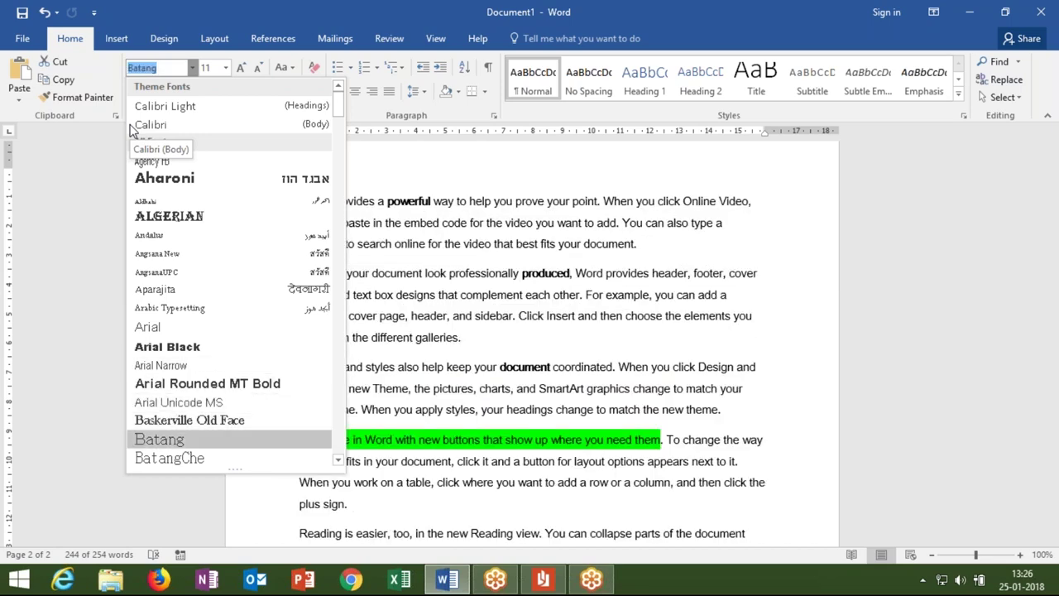
key("Down")
key("Down")
key("Down")
key("Down")
key("Down")
key("Down")
key("Down")
key("Down")
key("Down")
key("Down")
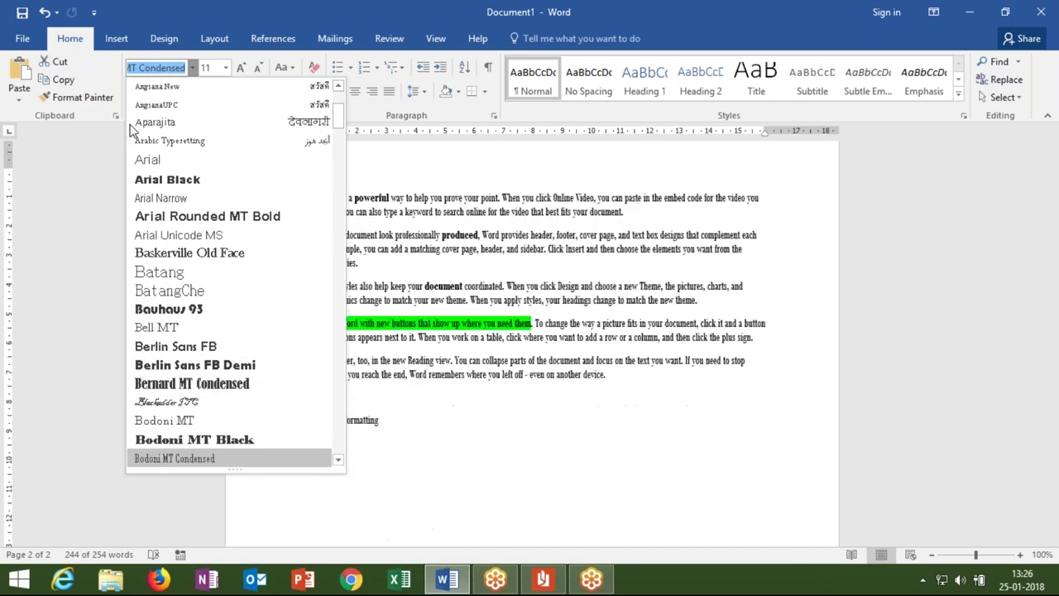
Step: Preview Blackadder ITC through Cambria Math, then cancel so the text stays Calibri
key("Up")
key("Up")
key("Up")
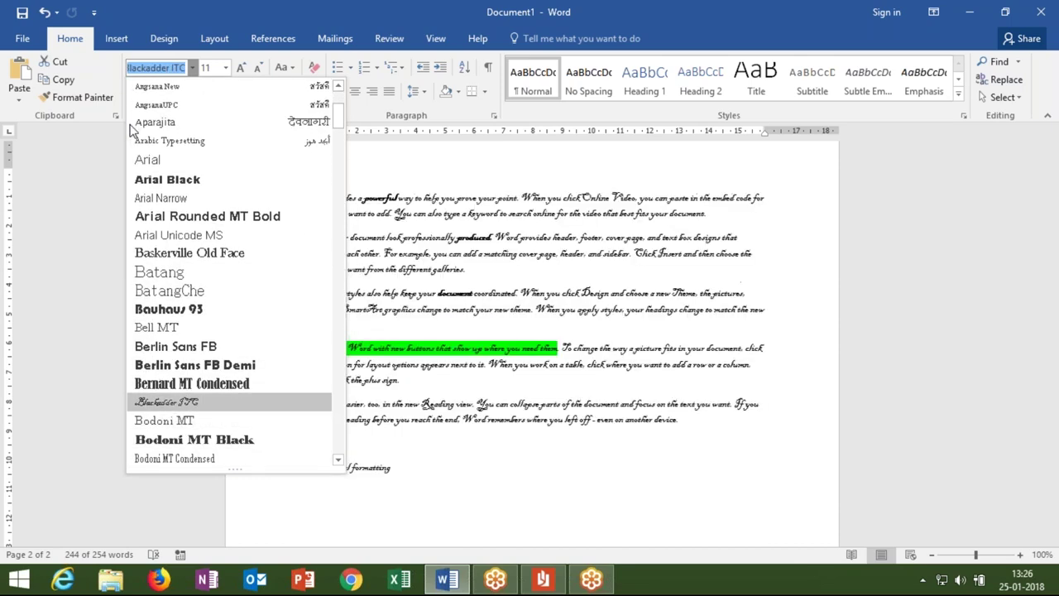
key("Down")
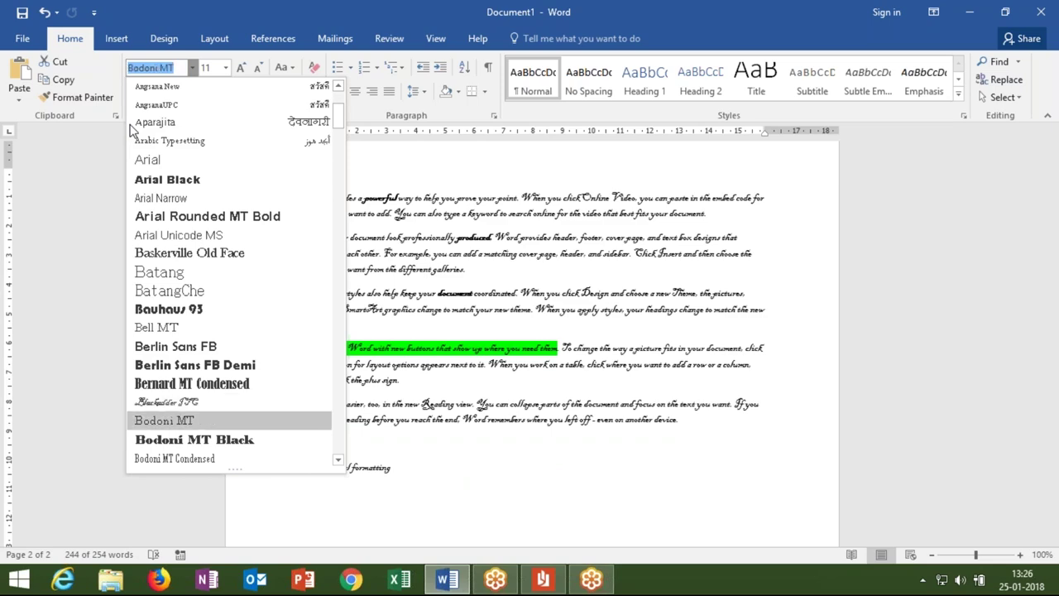
key("Down")
key("Down")
key("Down")
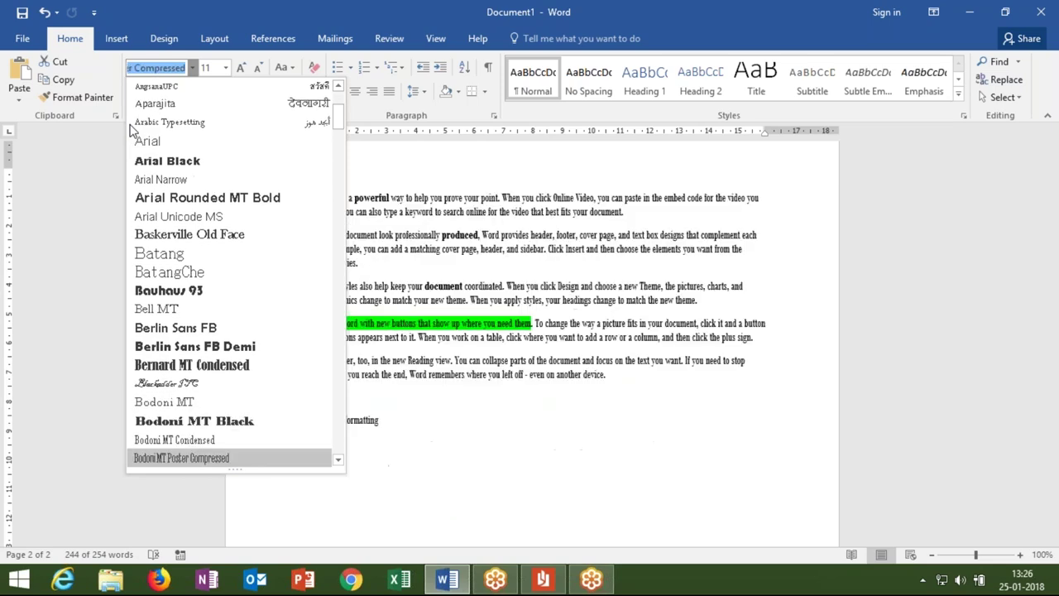
key("Down")
key("Down")
key("Down")
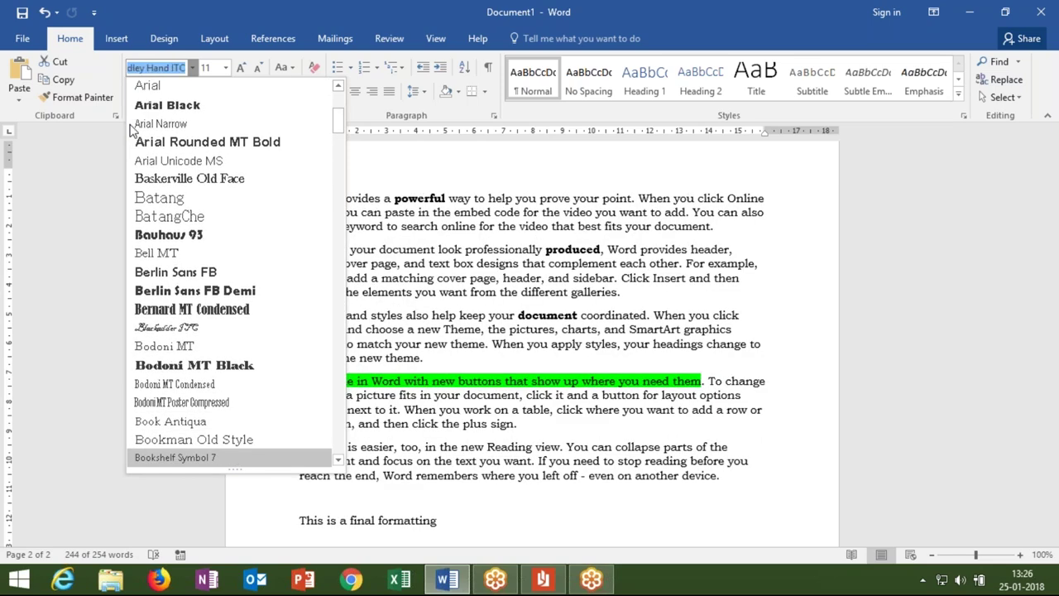
key("Down")
key("Down")
key("Down")
key("Up")
key("Up")
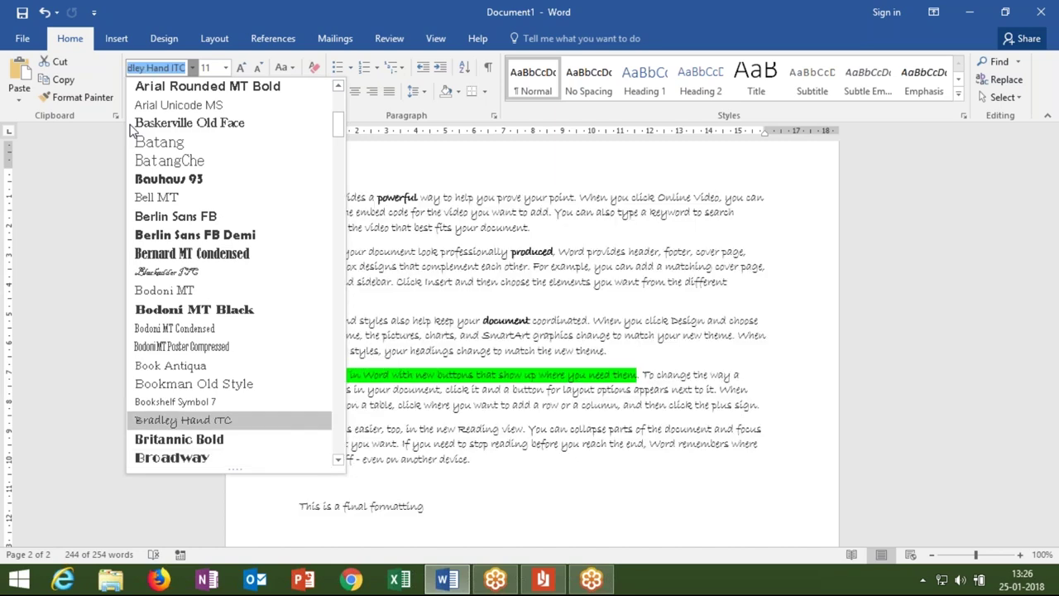
key("Down")
key("Down")
key("Up")
key("Down")
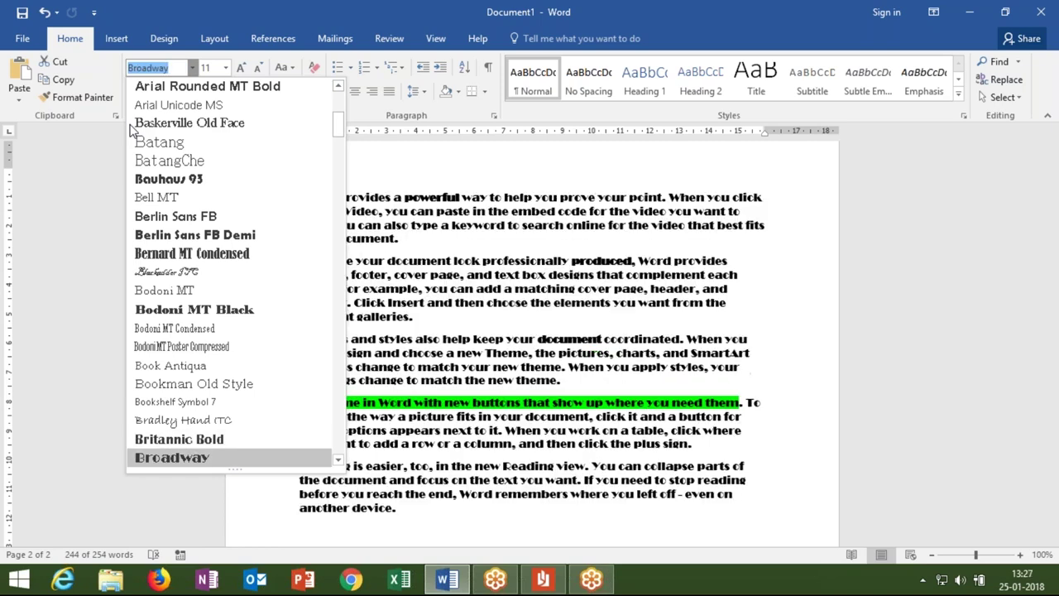
key("Down")
key("Down")
key("Down")
key("Down")
key("Up")
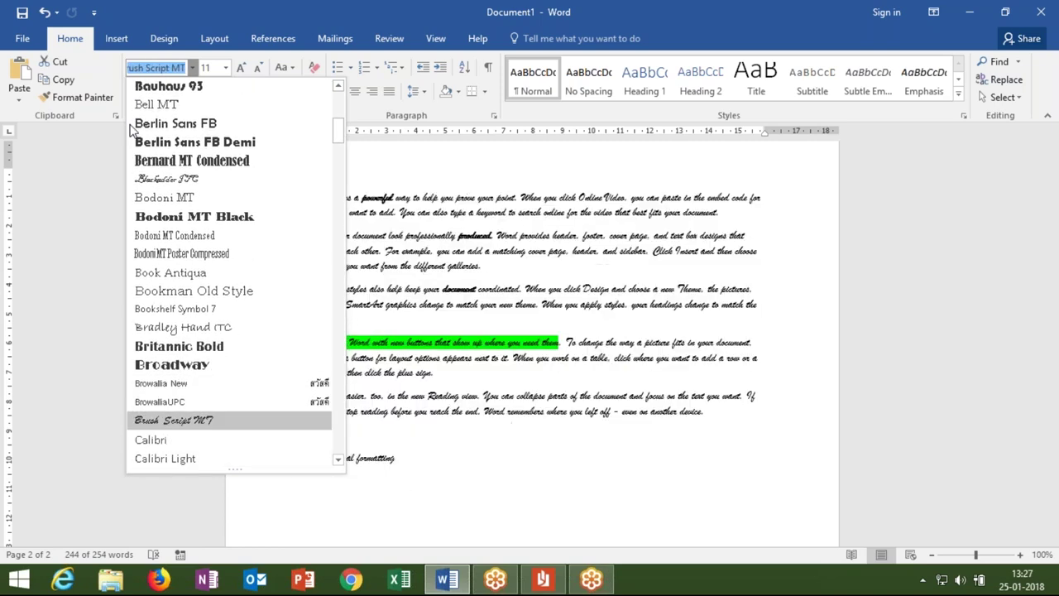
key("Down")
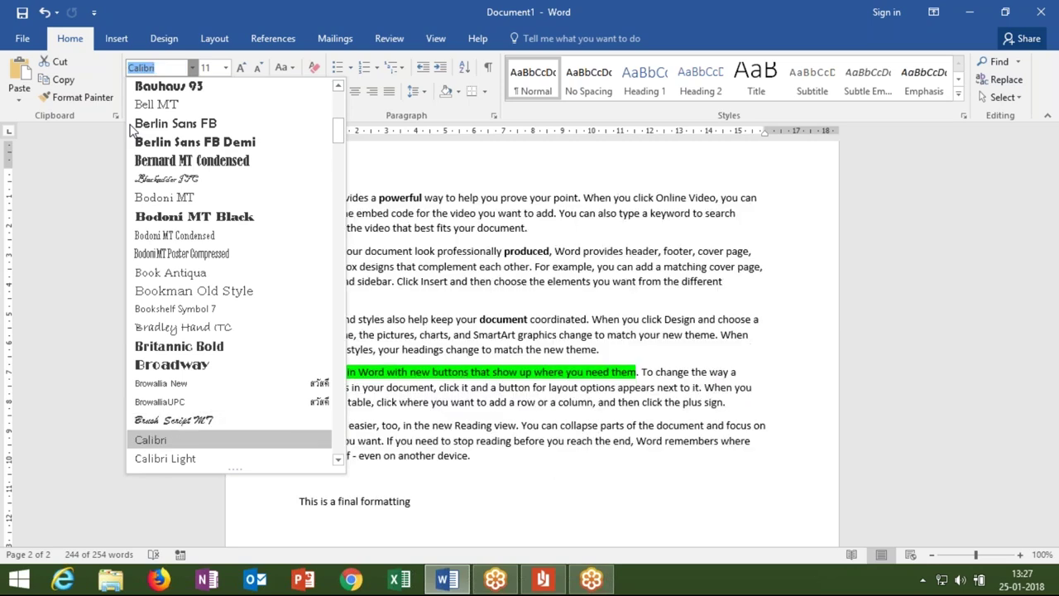
key("Down")
key("Down")
key("Down")
key("Down")
key("Down")
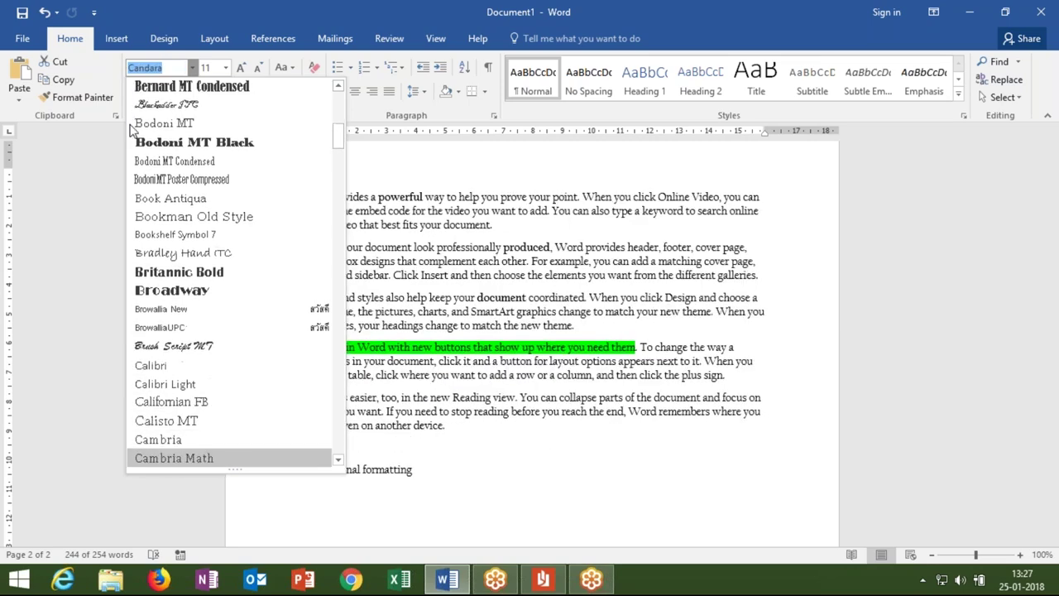
key("Down")
key("Down")
key("Down")
key("Down")
key("Down")
key("Down")
key("Down")
key("Down")
key("Down")
key("Down")
key("Down")
key("Down")
key("Down")
key("Down")
key("Down")
key("Down")
key("Down")
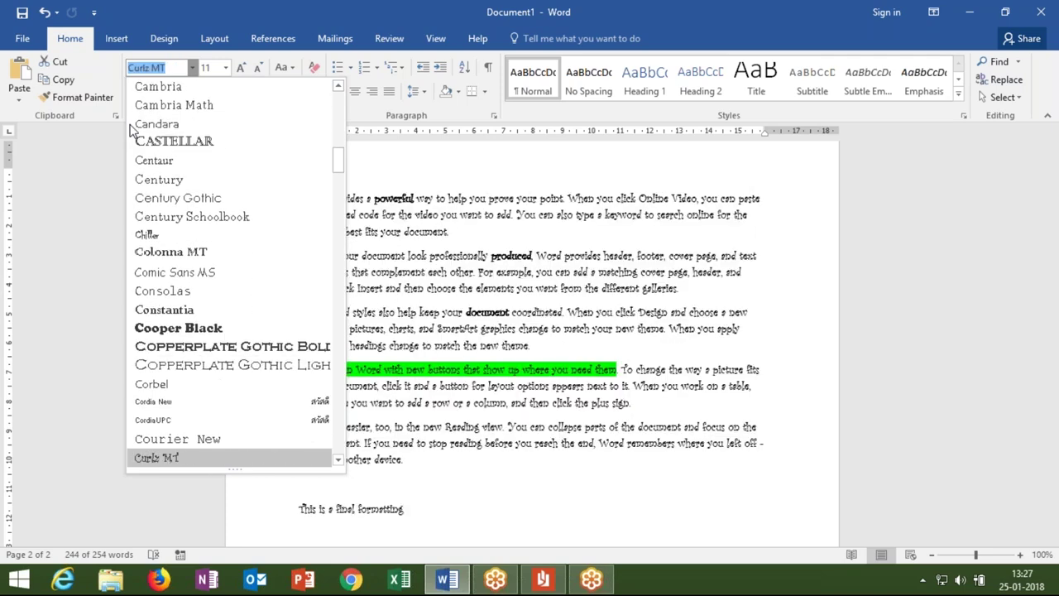
key("Escape")
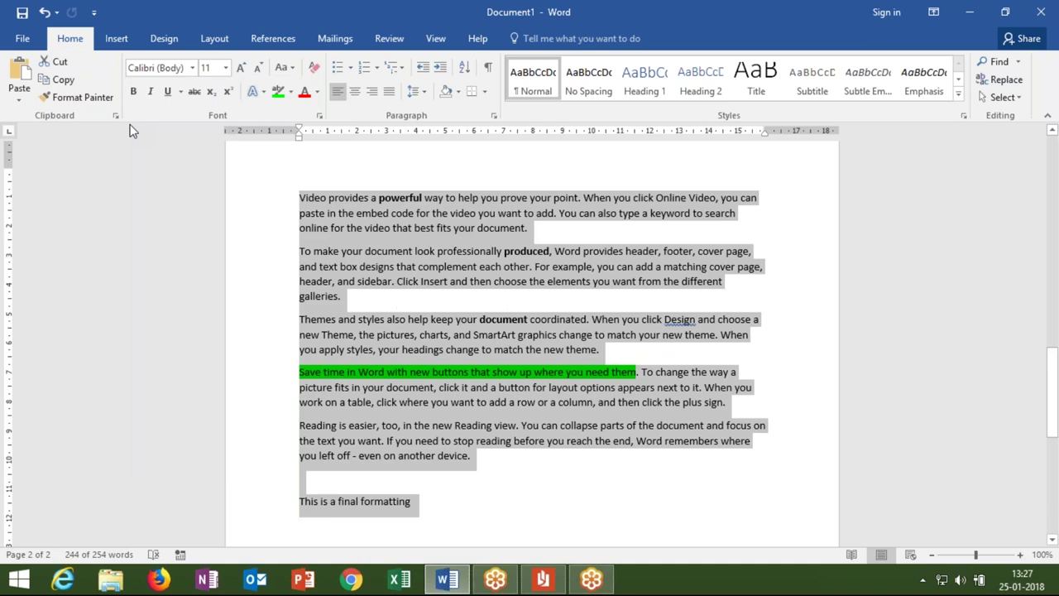
Step: Preview Agency FB and Arabic Typesetting on the document, then cancel, keeping Calibri (Body)
left_click(192, 68)
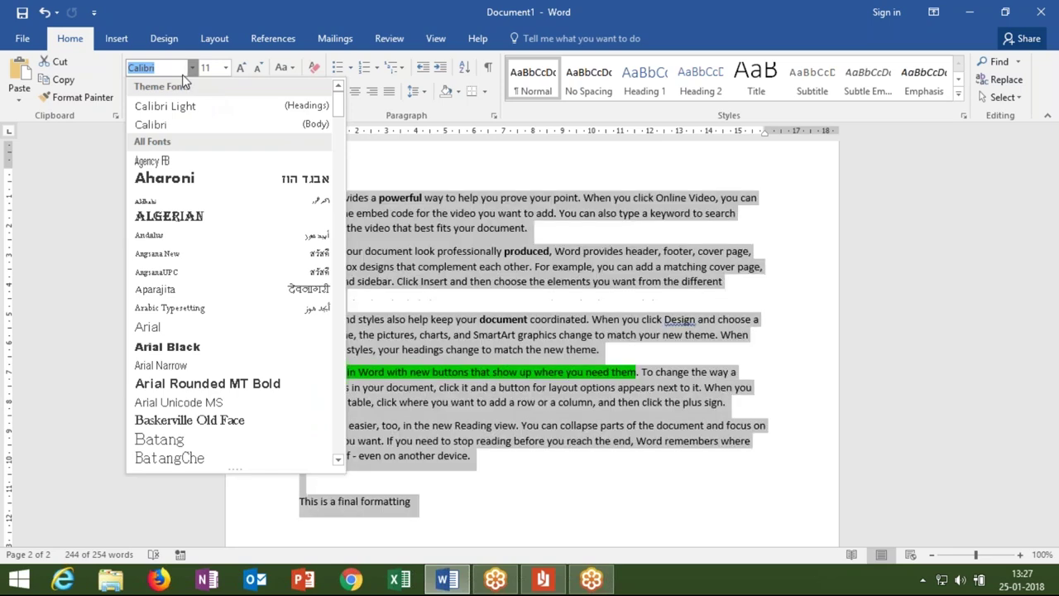
key("Down")
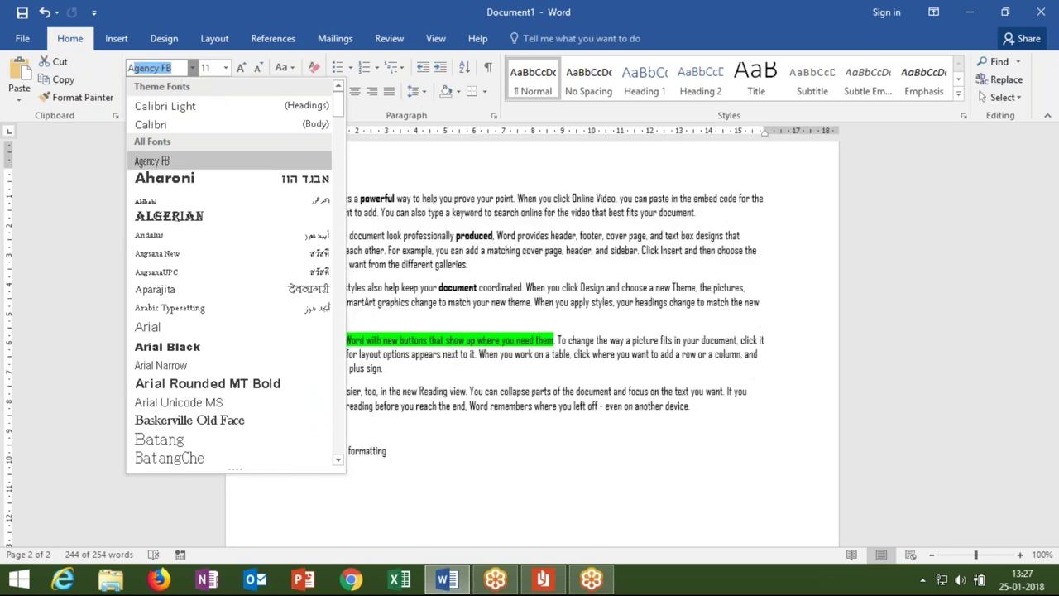
key("Down")
key("Down")
key("Down")
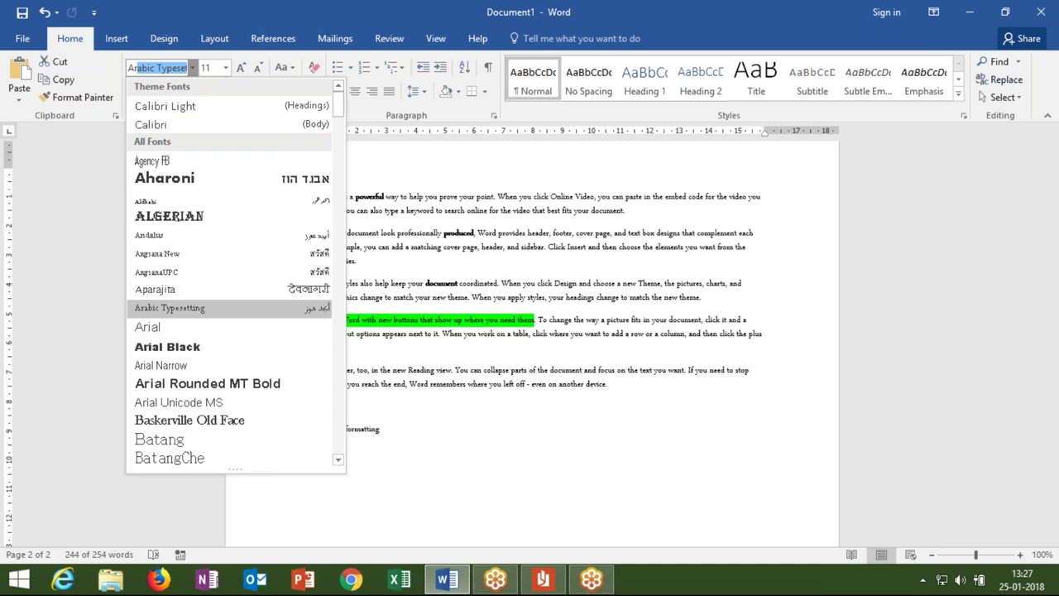
key("BackSpace")
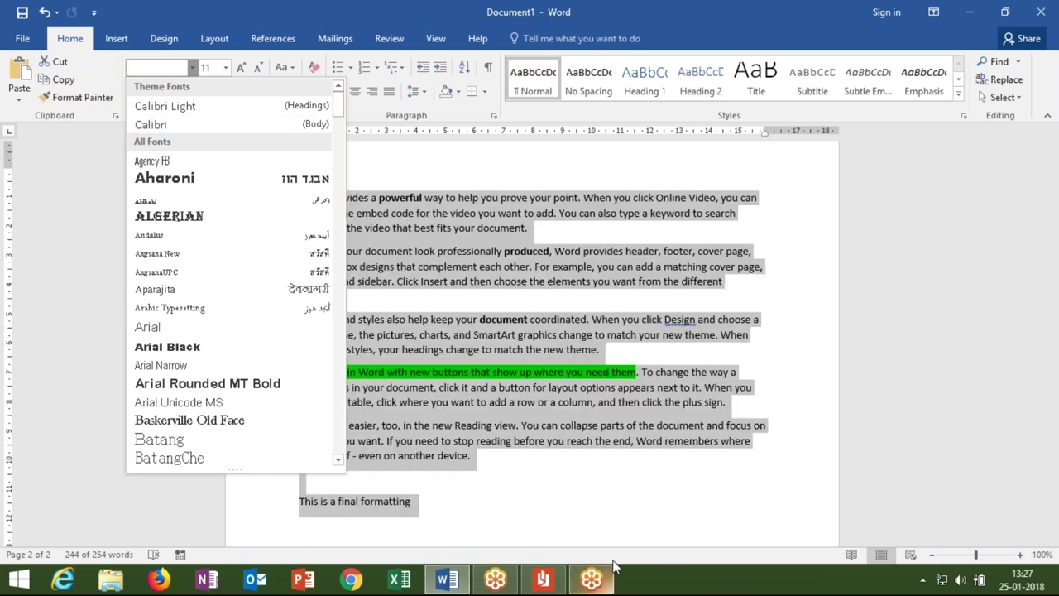
left_click_drag(337, 118, 357, 374)
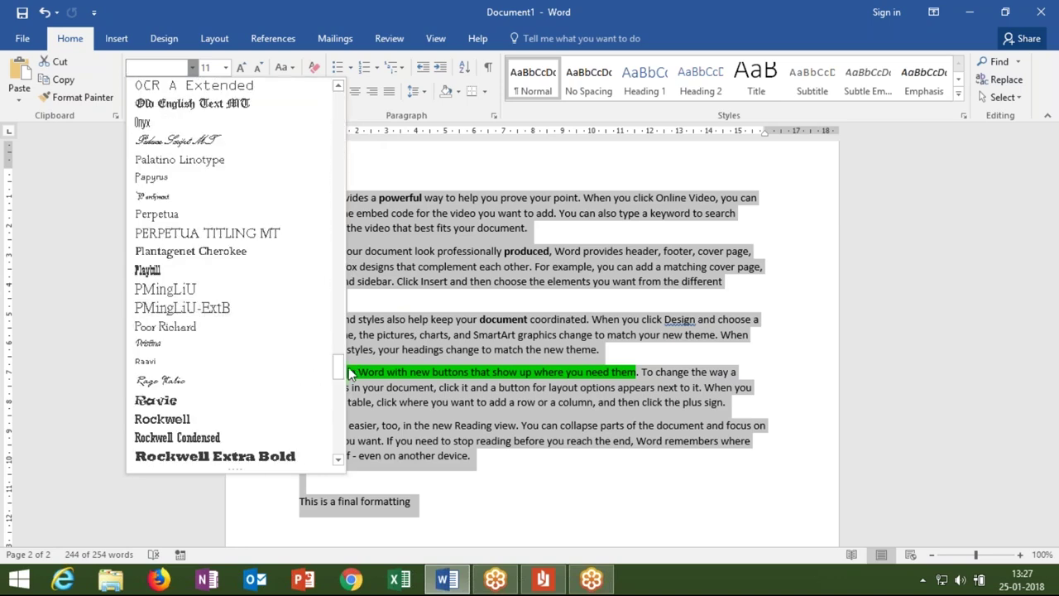
left_click_drag(337, 369, 339, 426)
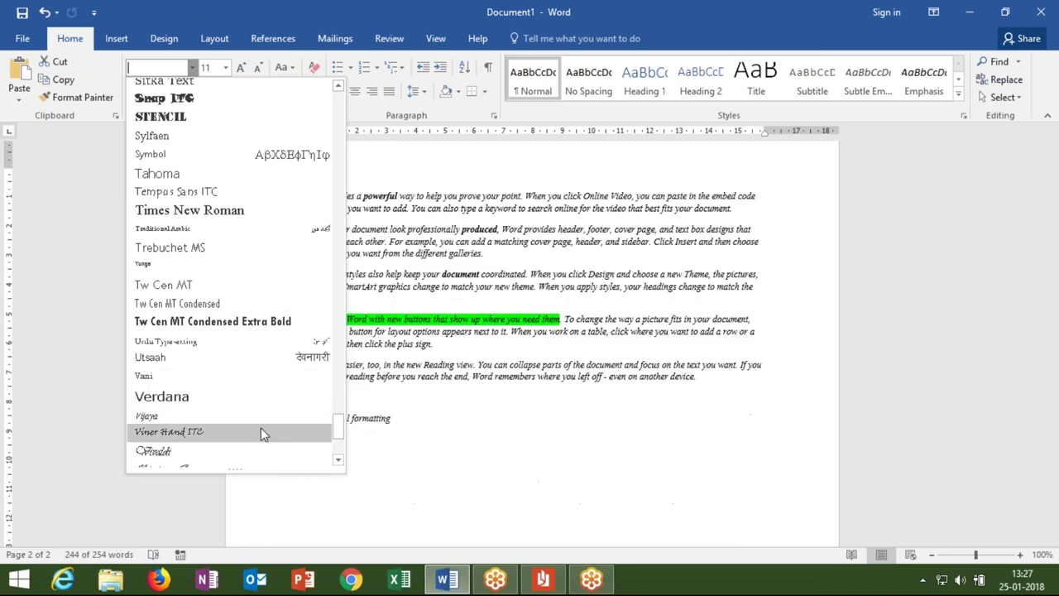
scroll(260, 427, "down", 3)
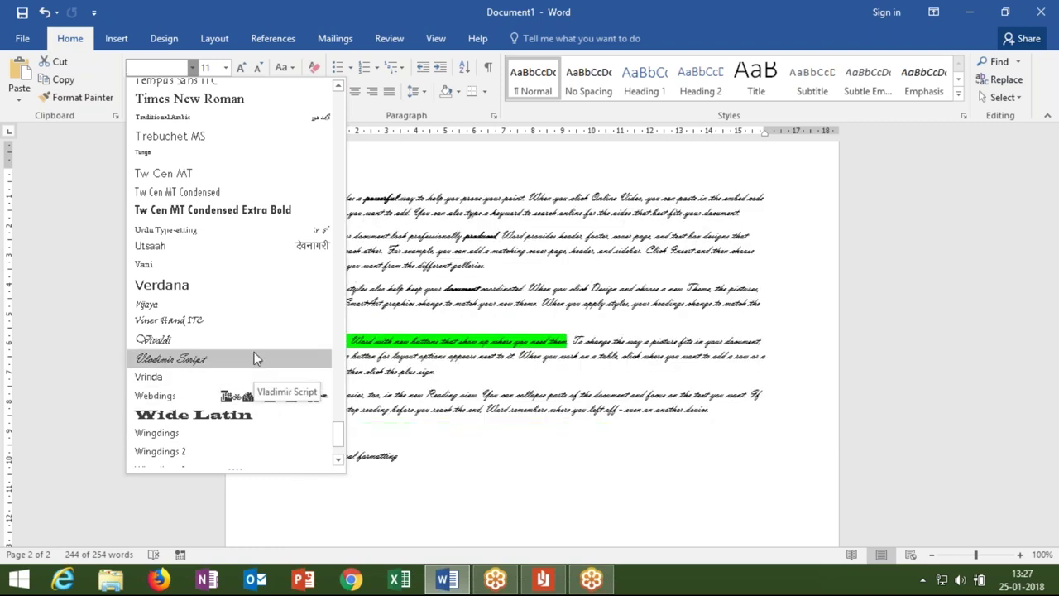
scroll(256, 344, "up", 6)
scroll(259, 350, "up", 4)
scroll(259, 352, "up", 2)
scroll(259, 352, "up", 5)
key("Escape")
Step: Select the last line 'This is a final formatting' and check the Font Size list
left_click(543, 497)
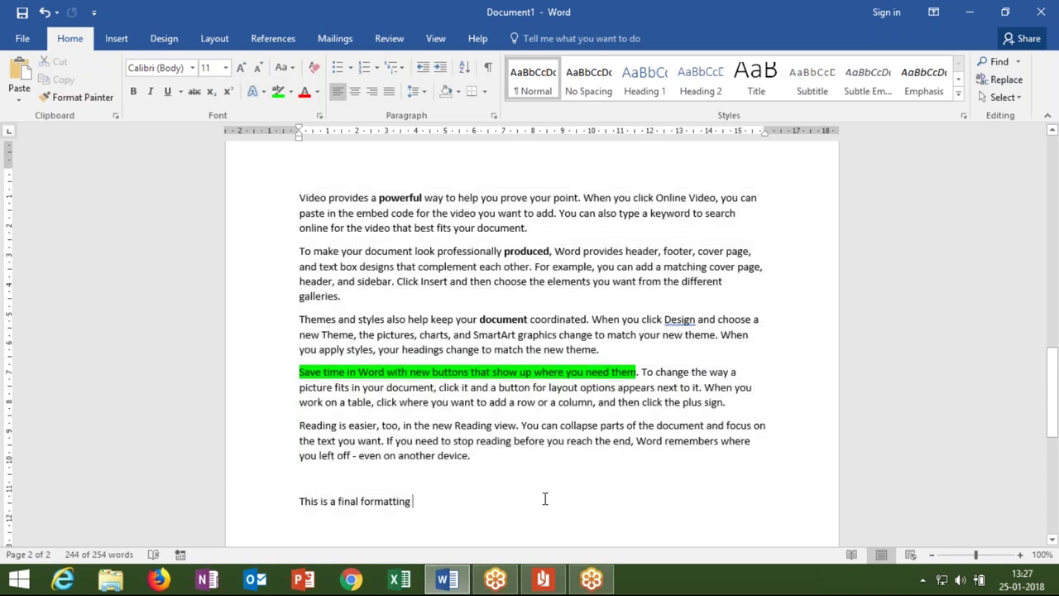
left_click_drag(418, 500, 317, 500)
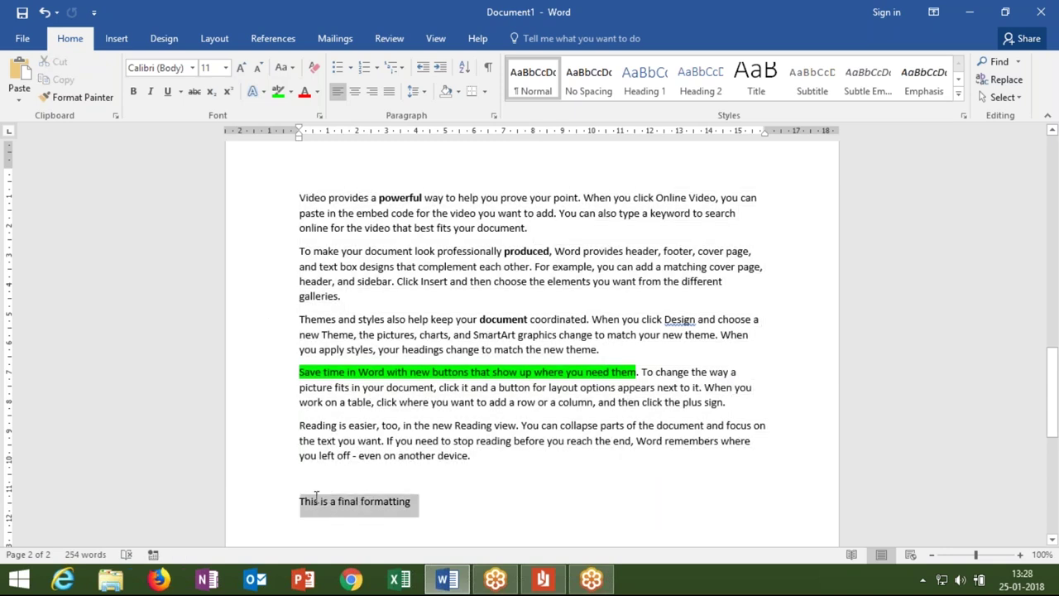
left_click(225, 68)
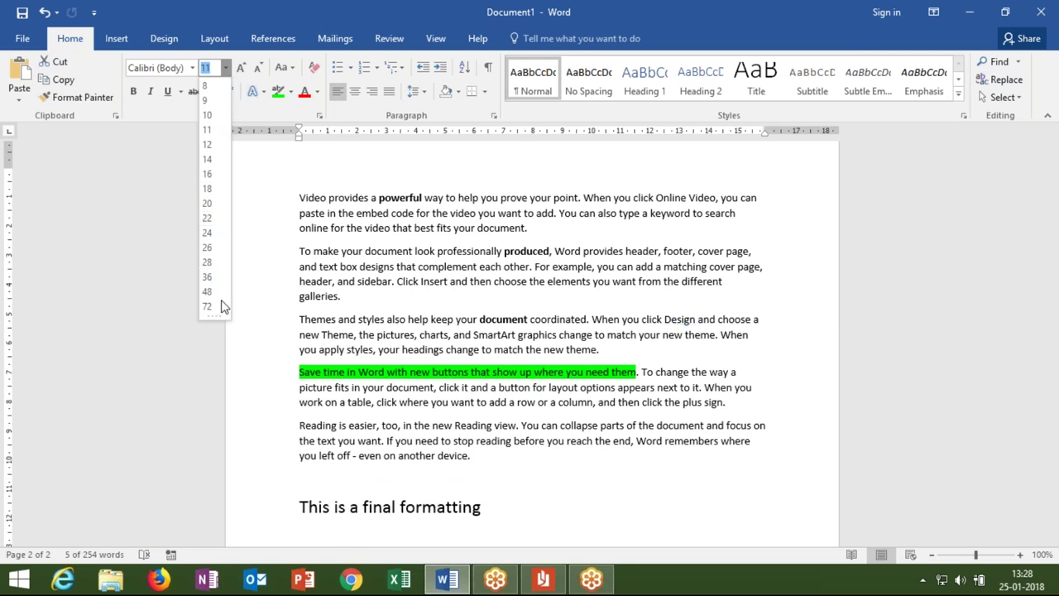
left_click(450, 387)
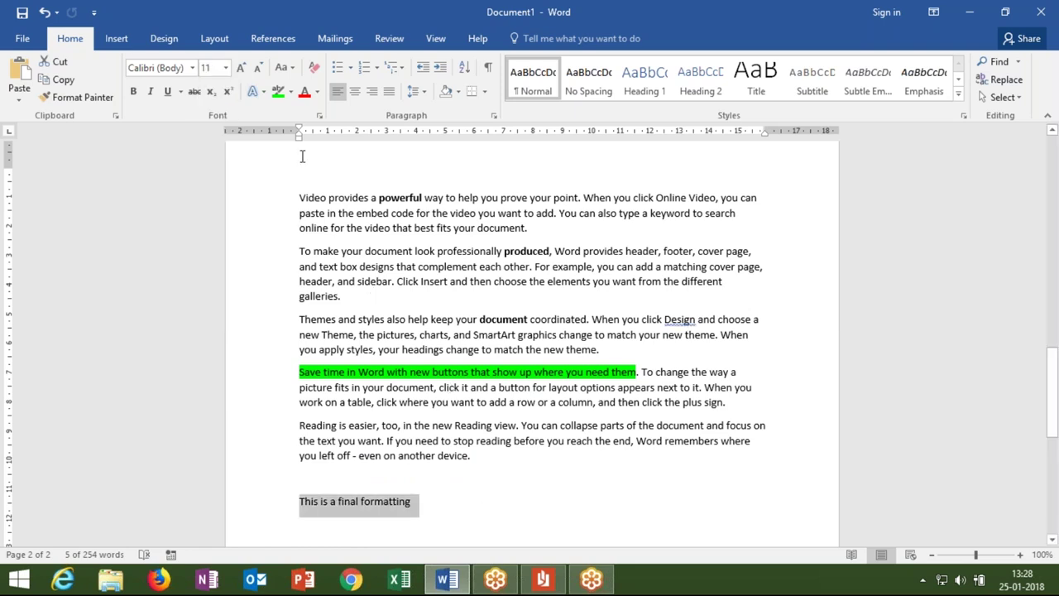
left_click(223, 72)
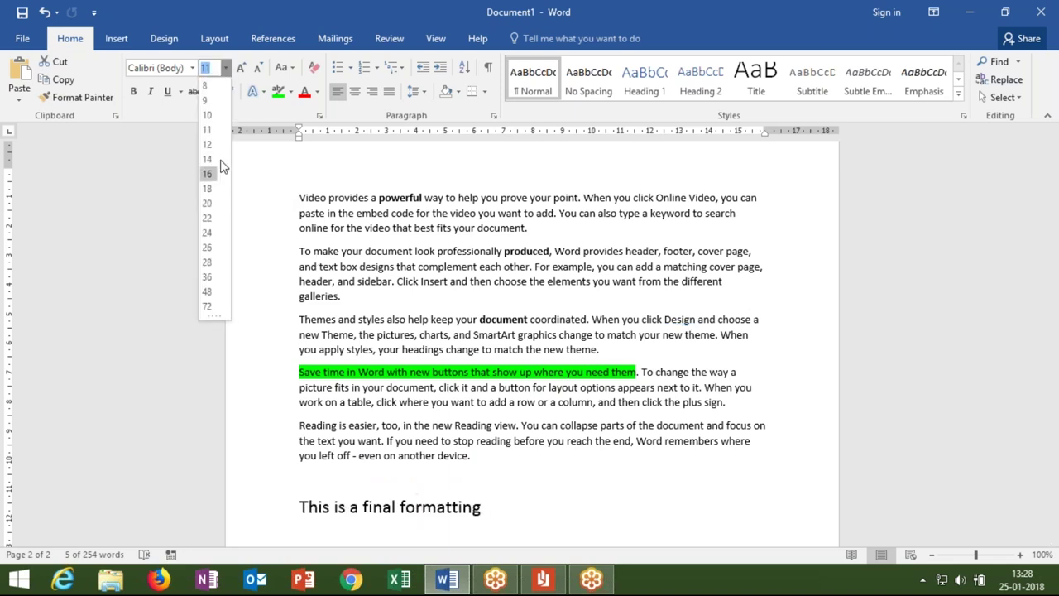
left_click(238, 68)
Step: Grow and shrink the last line with the font size buttons, settling on 14 point
left_click(241, 69)
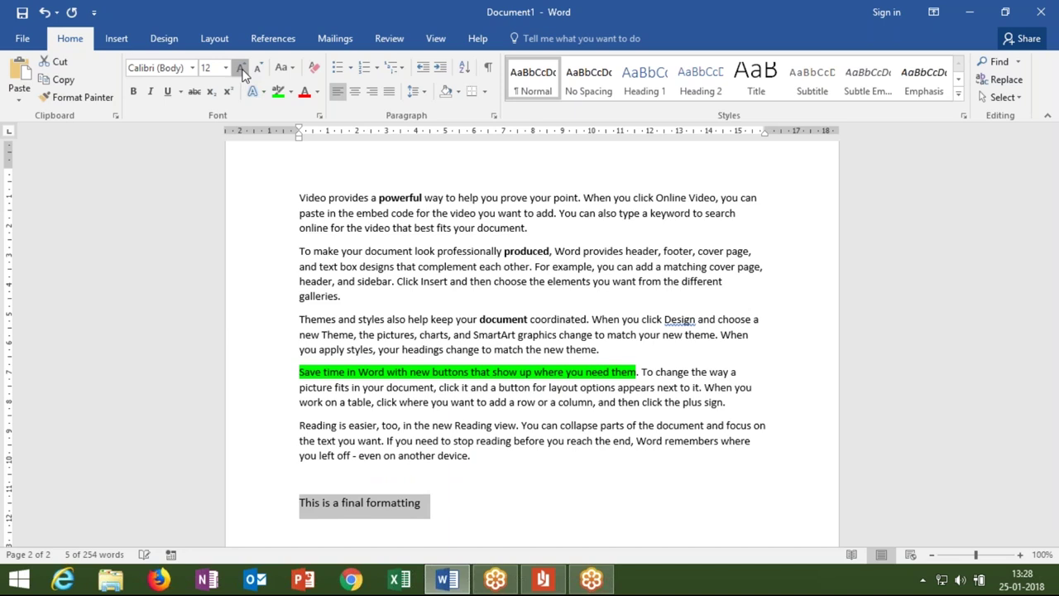
left_click(242, 70)
left_click(242, 70)
left_click(241, 69)
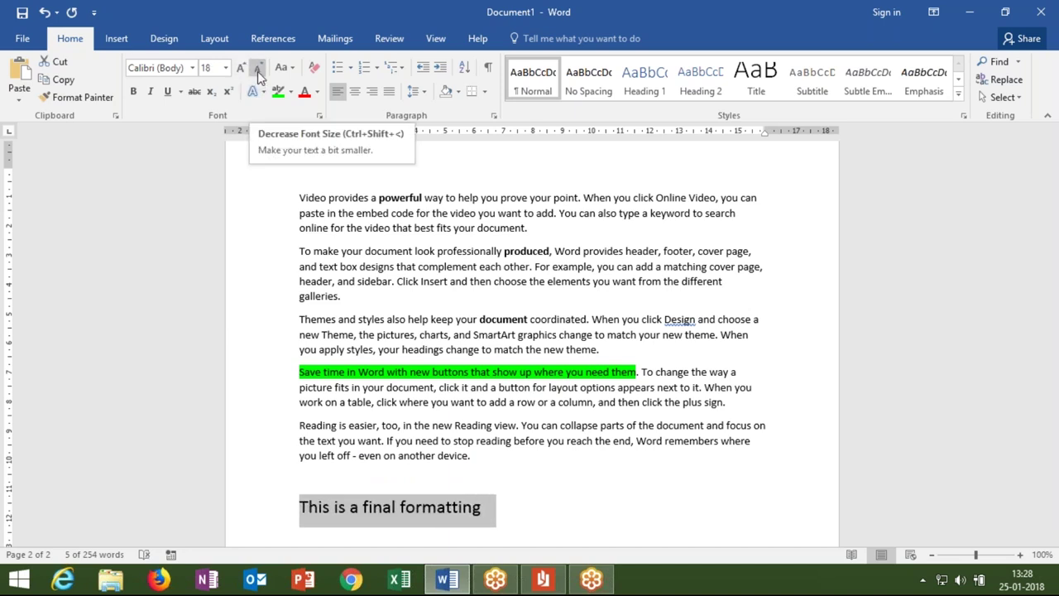
left_click(257, 71)
left_click(257, 71)
left_click(257, 71)
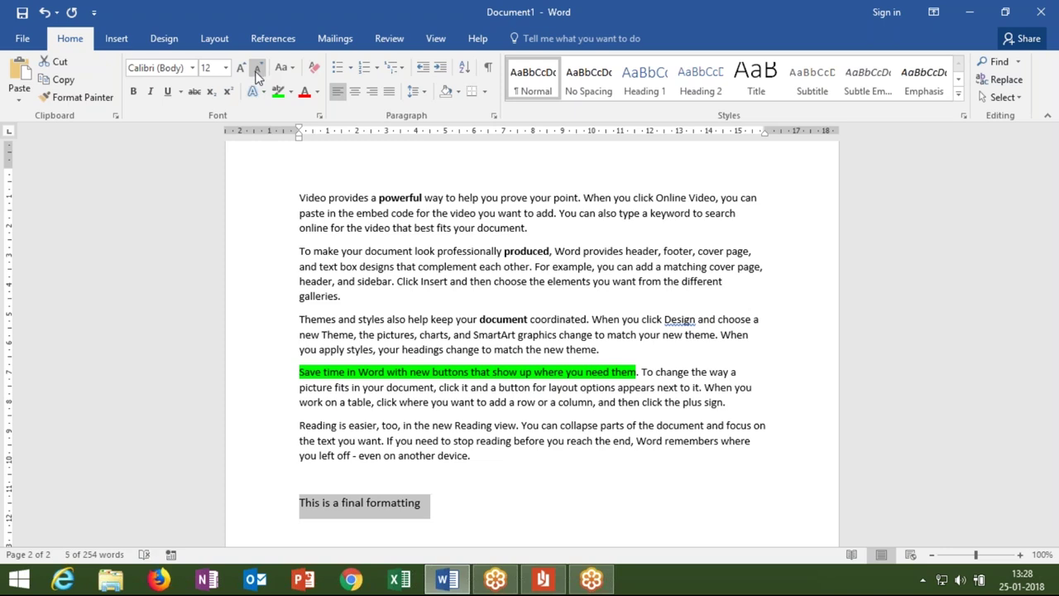
left_click(242, 71)
left_click(241, 70)
left_click(241, 71)
left_click(241, 70)
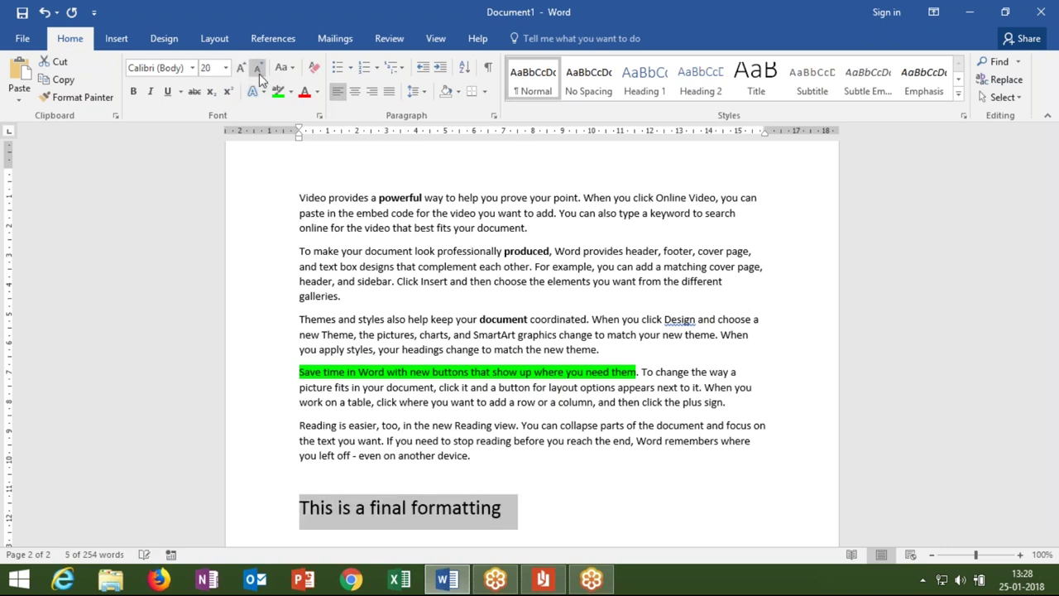
left_click(259, 74)
left_click(259, 74)
left_click(259, 74)
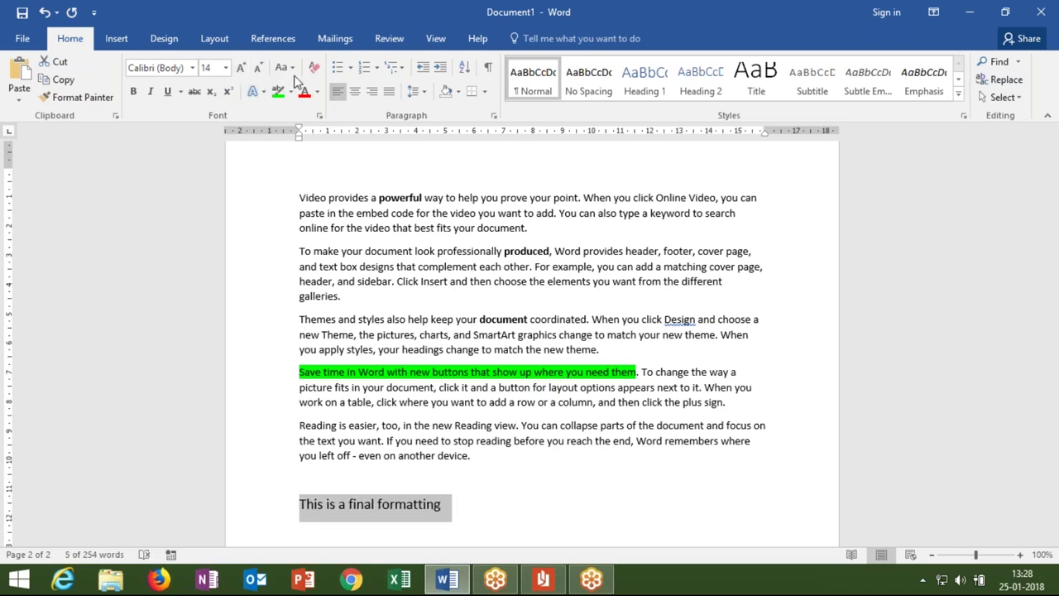
left_click(293, 70)
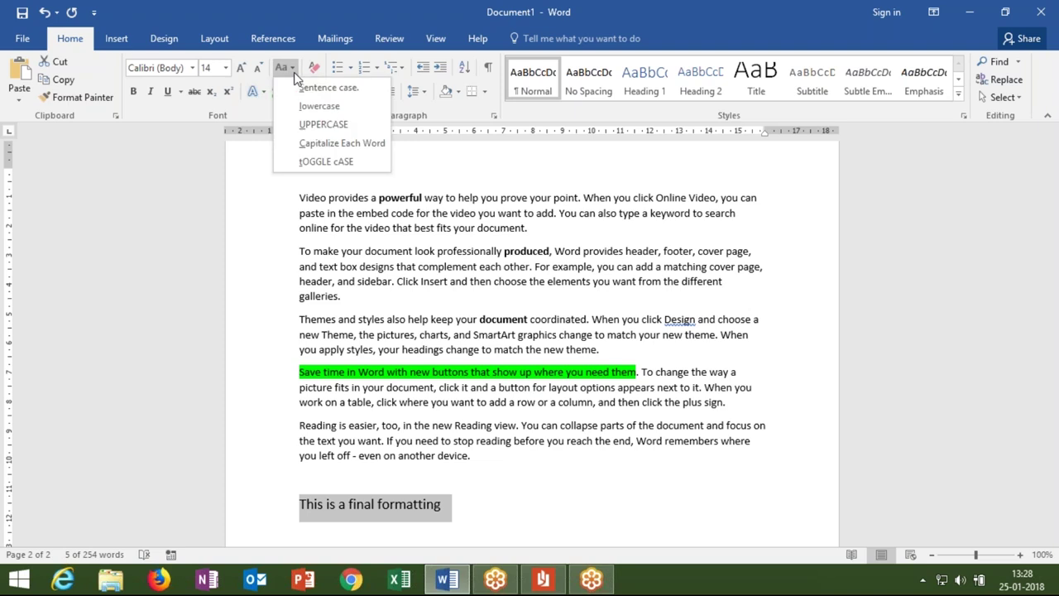
Step: Select the 'Video provides' paragraph and change it to lowercase
left_click(294, 70)
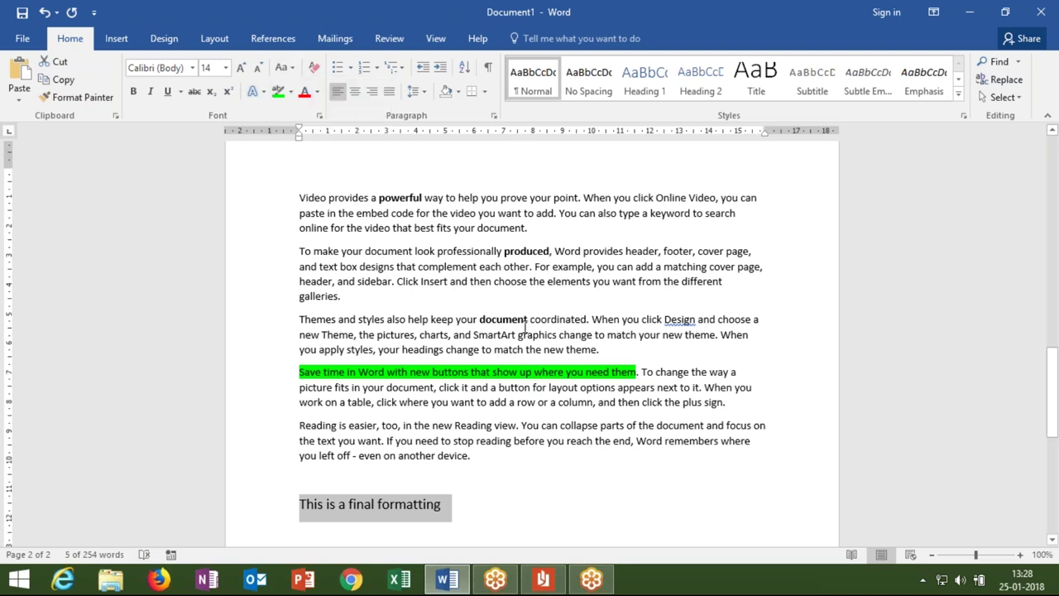
scroll(523, 327, "up", 2)
left_click_drag(529, 303, 307, 274)
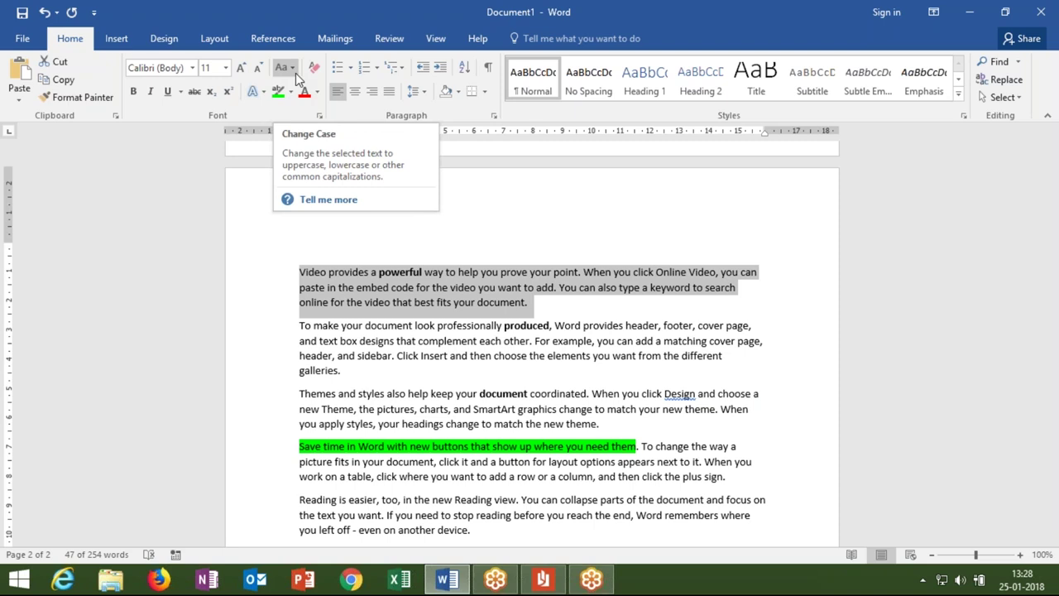
left_click(295, 72)
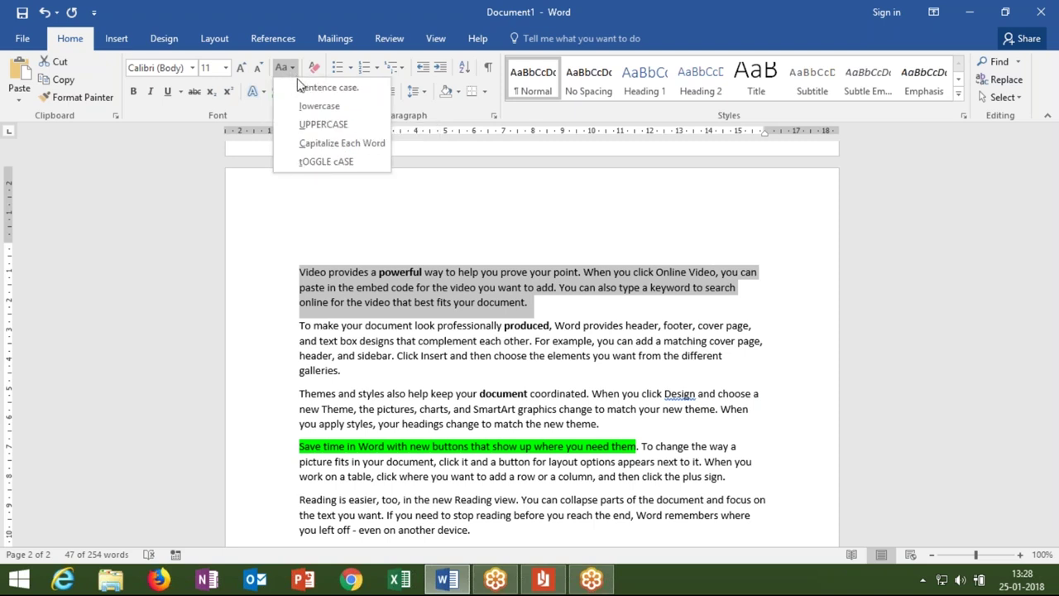
left_click(303, 89)
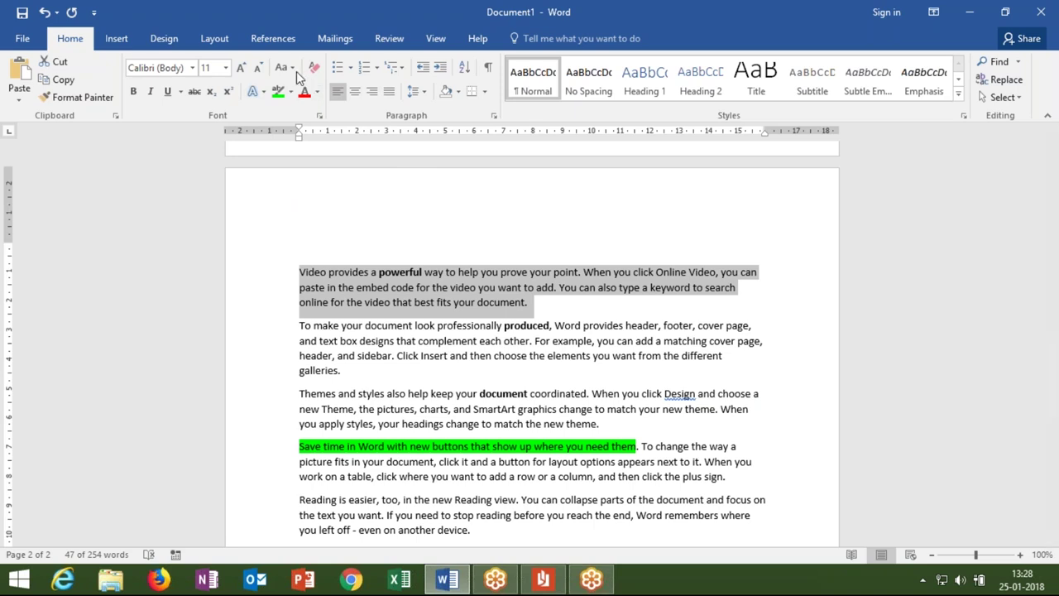
left_click(294, 70)
left_click(297, 104)
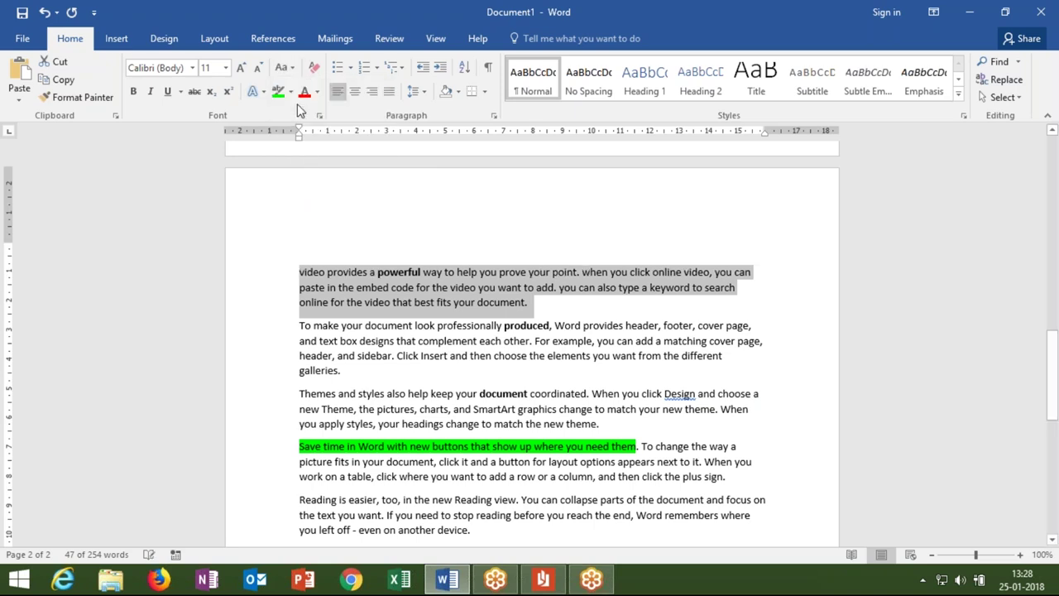
Step: Switch the paragraph to UPPERCASE, Capitalize Each Word, tOGGLE cASE, then back to Sentence case
left_click(293, 72)
left_click(303, 125)
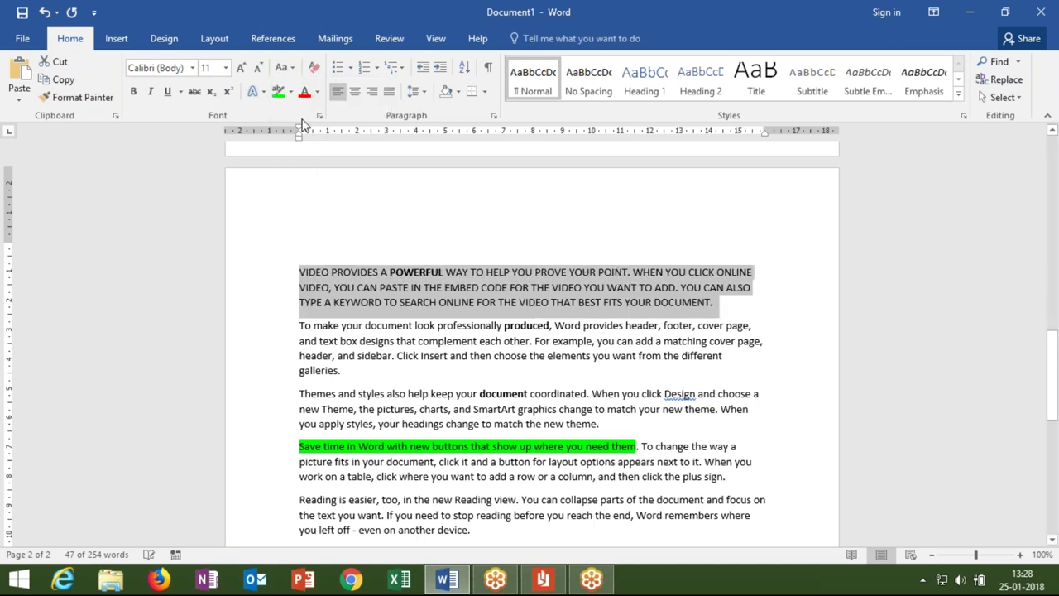
left_click(293, 70)
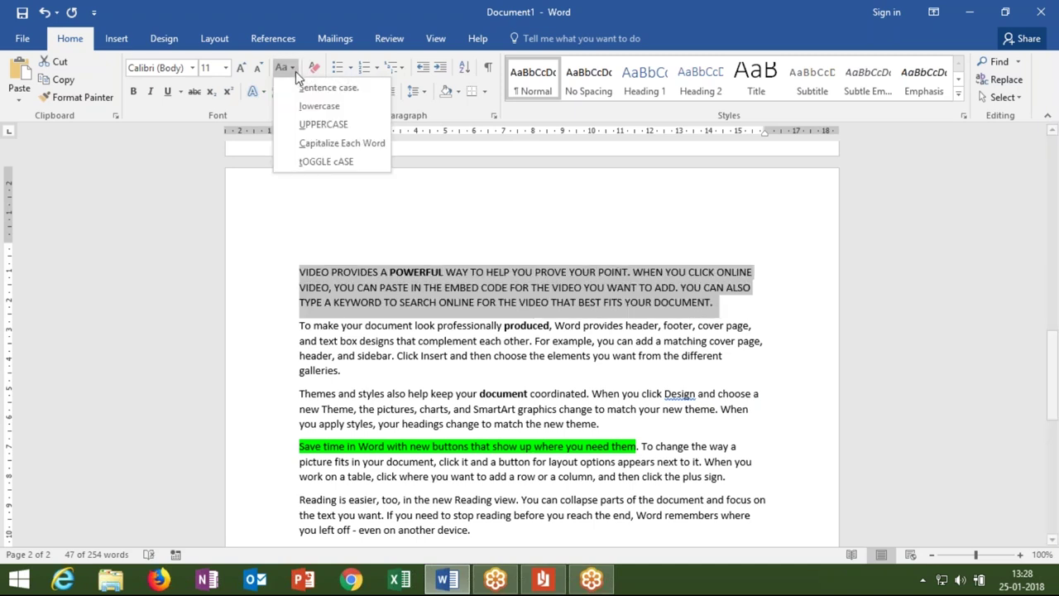
left_click(335, 147)
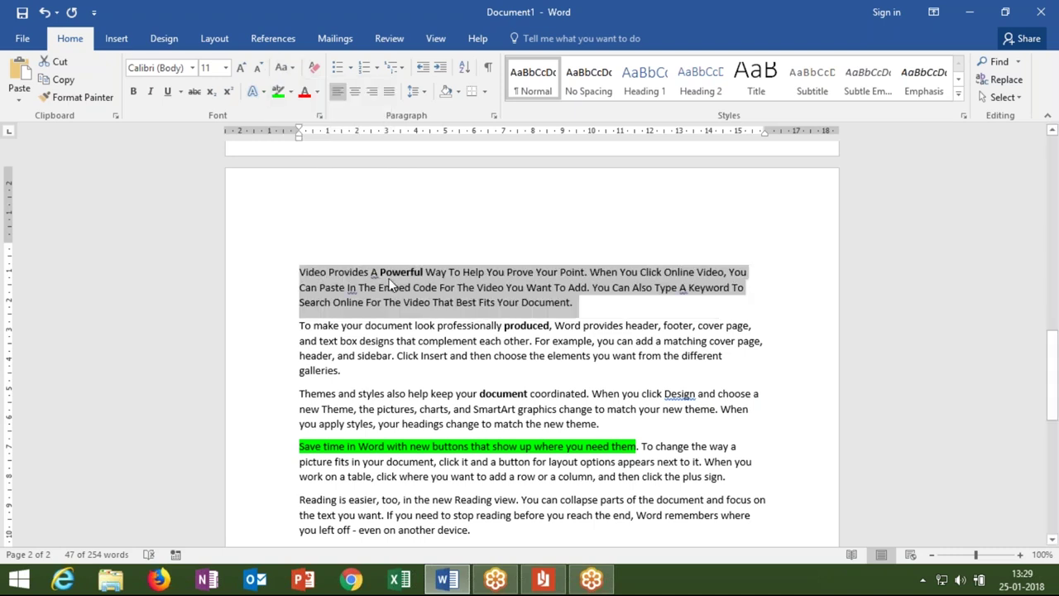
left_click(290, 73)
left_click(307, 158)
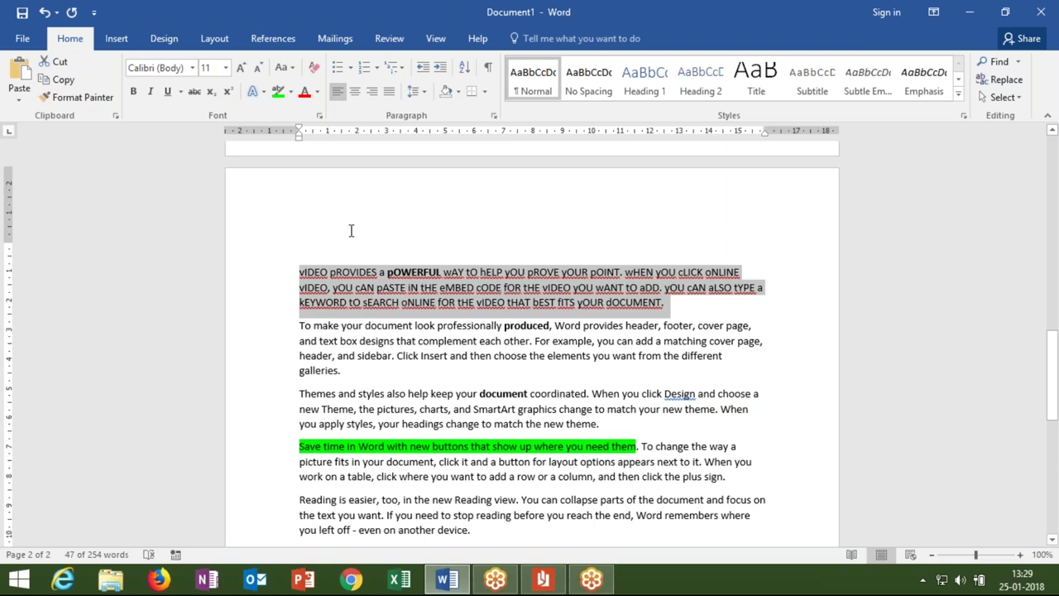
left_click(285, 68)
left_click(313, 84)
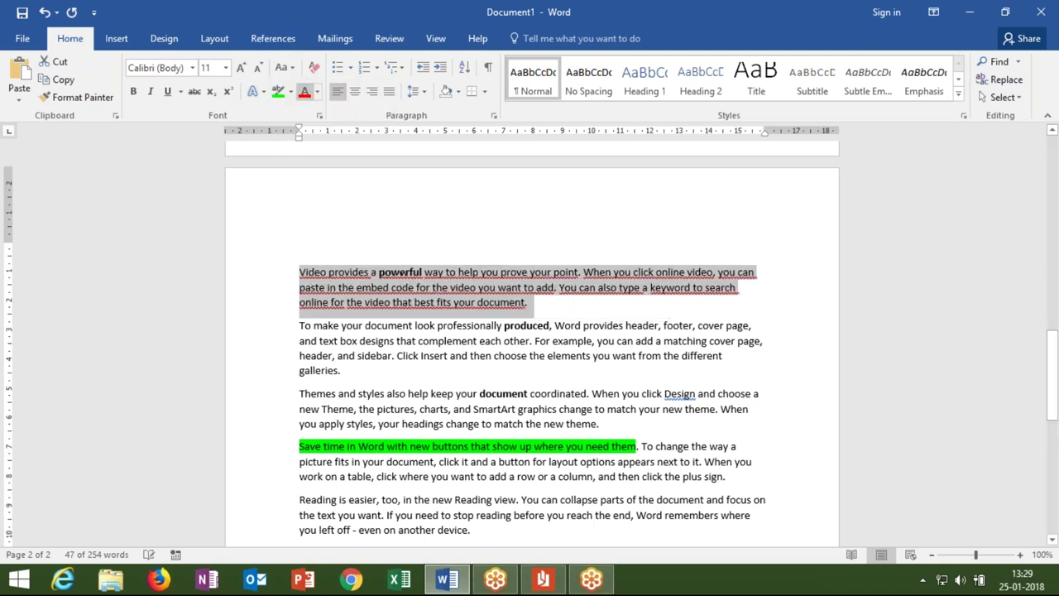
left_click(294, 72)
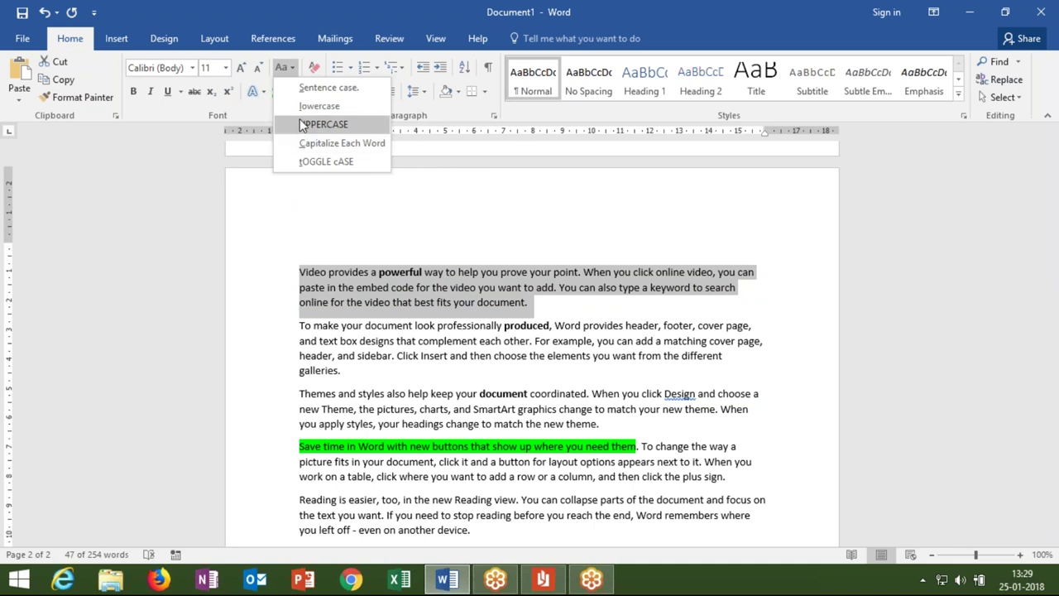
key("Escape")
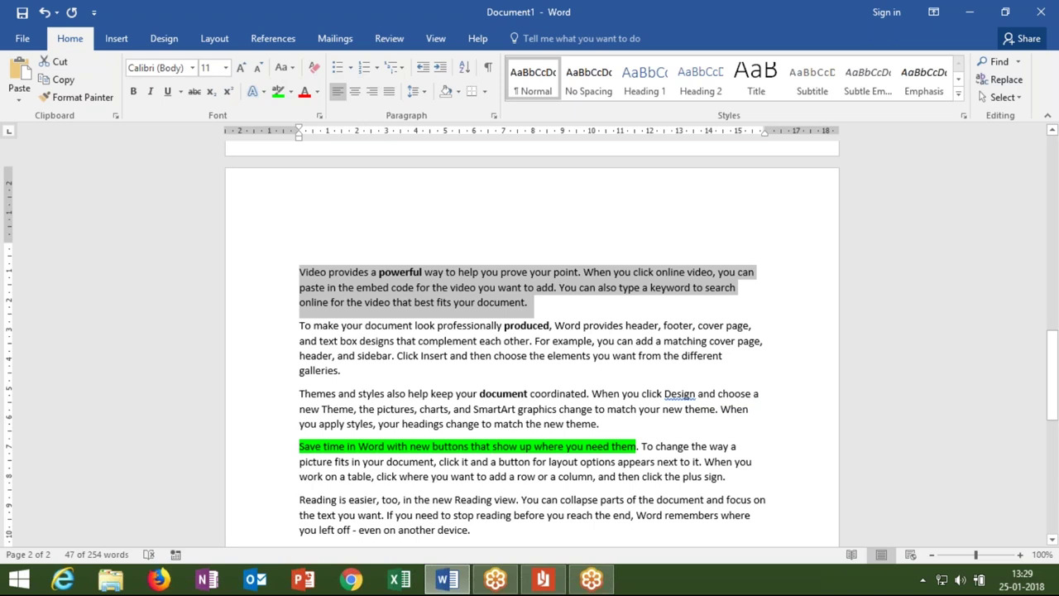
Step: Preview the Text Effects gallery, then select the whole orange first paragraph
left_click(265, 92)
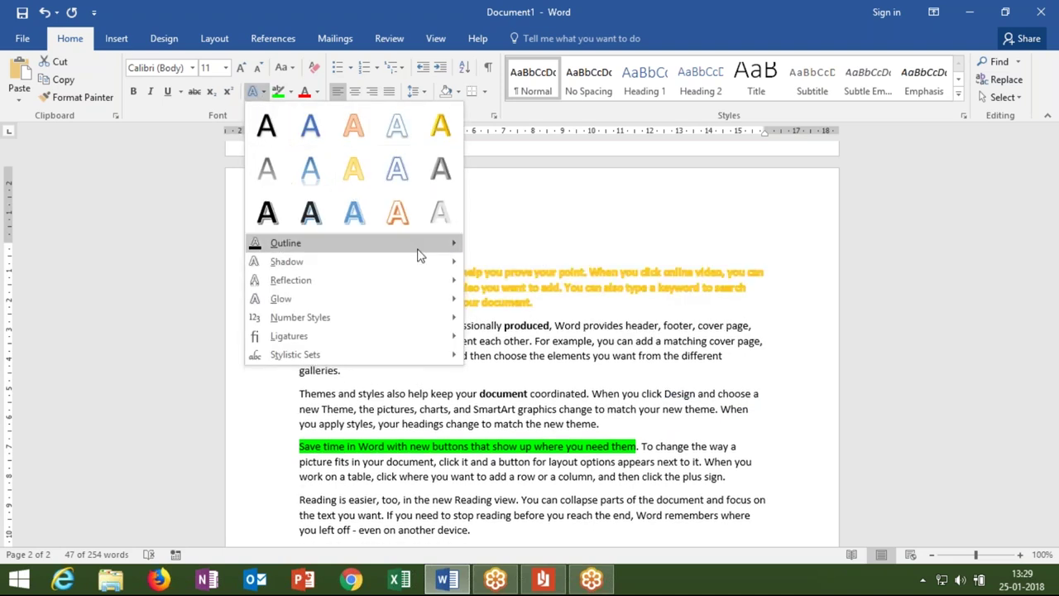
mouse_move(425, 248)
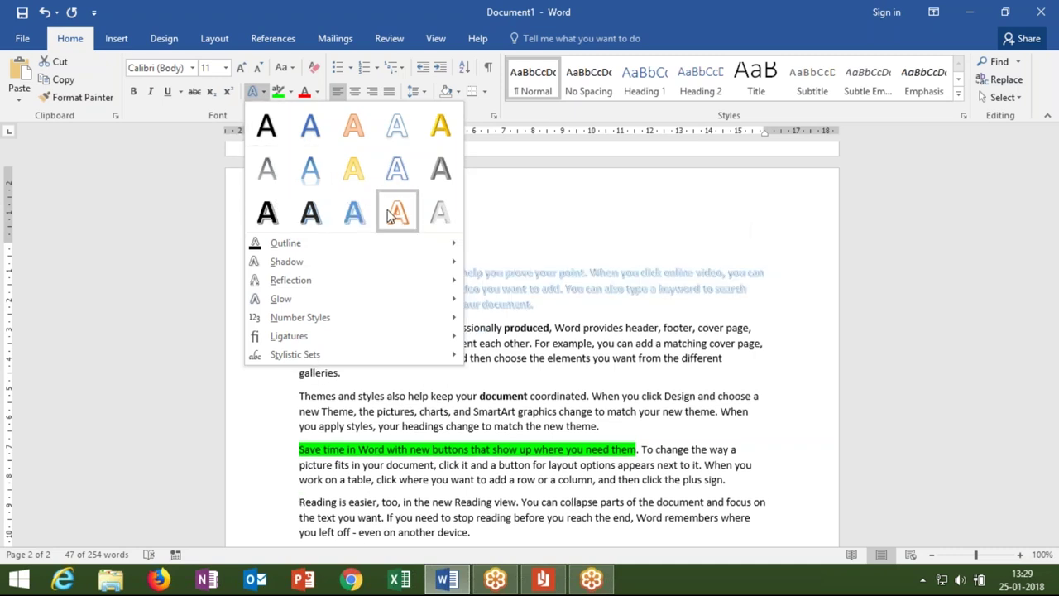
key("Escape")
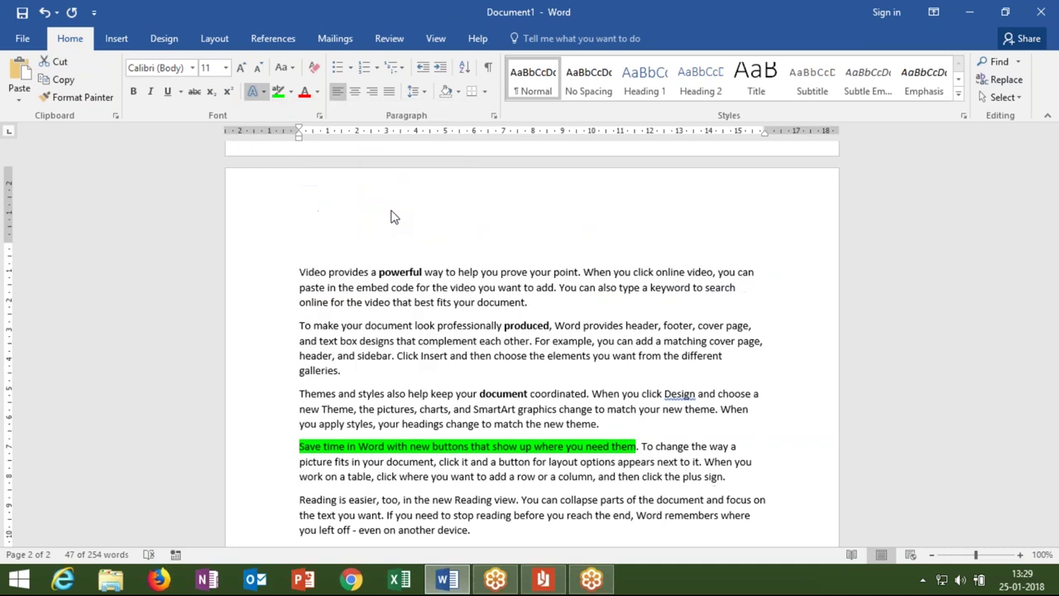
left_click(500, 303)
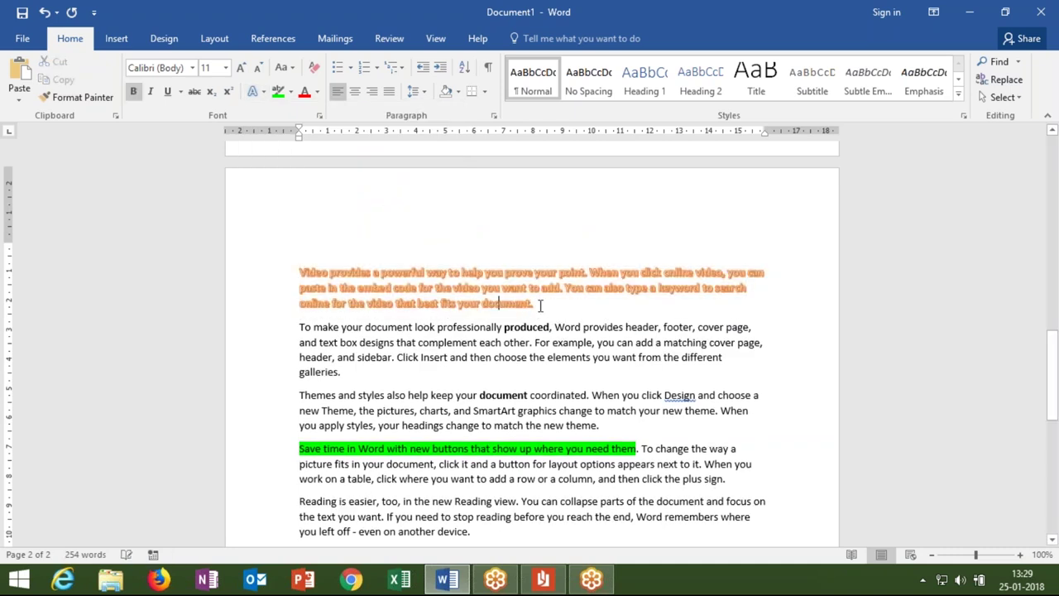
triple_click(311, 271)
left_click(329, 273)
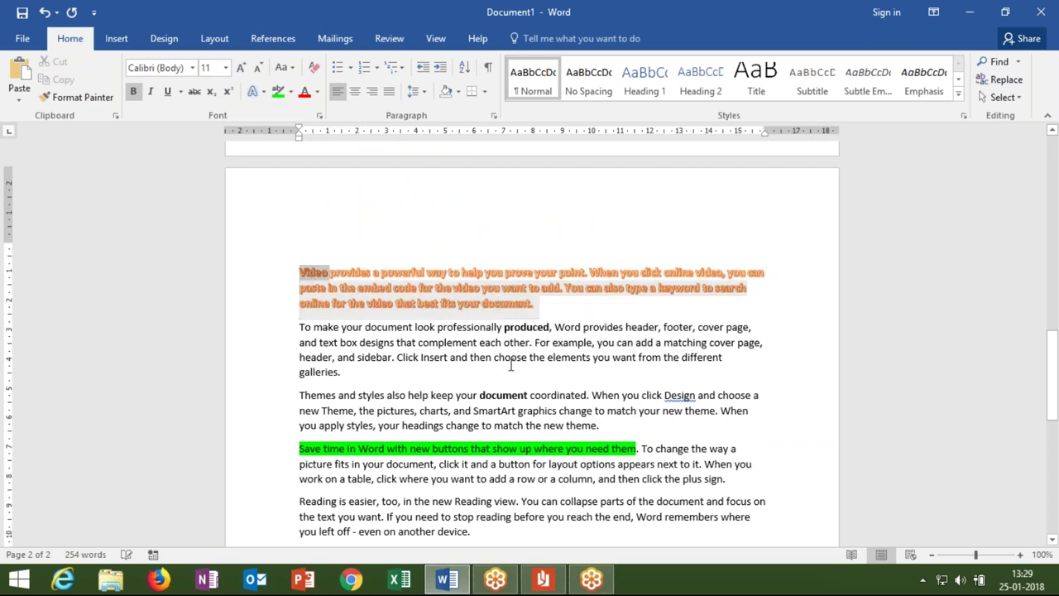
triple_click(322, 278)
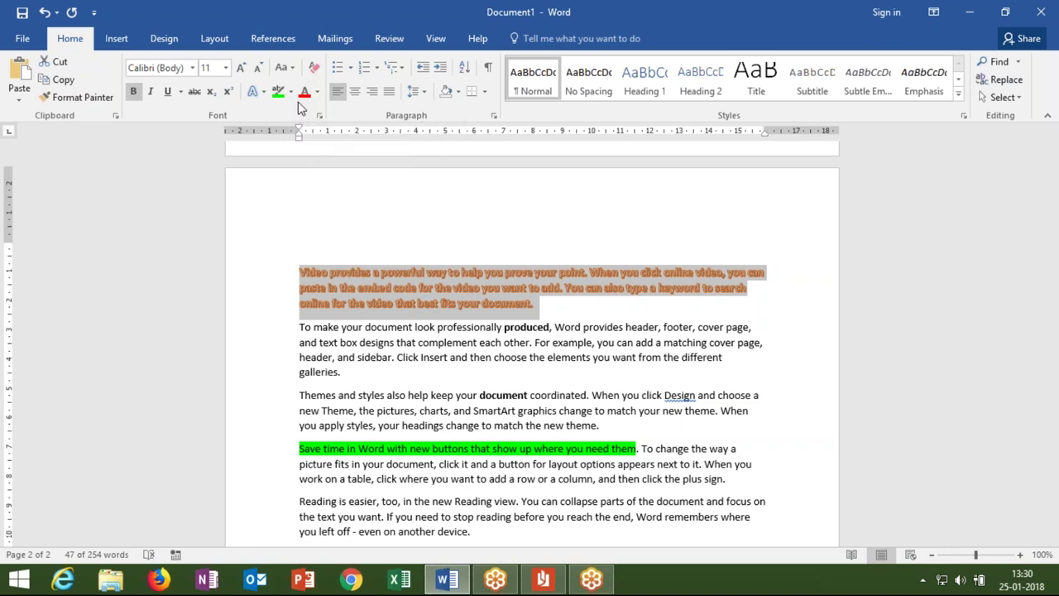
Step: Give the paragraph text a dark theme outline colour, then browse other effects without changes
left_click(258, 91)
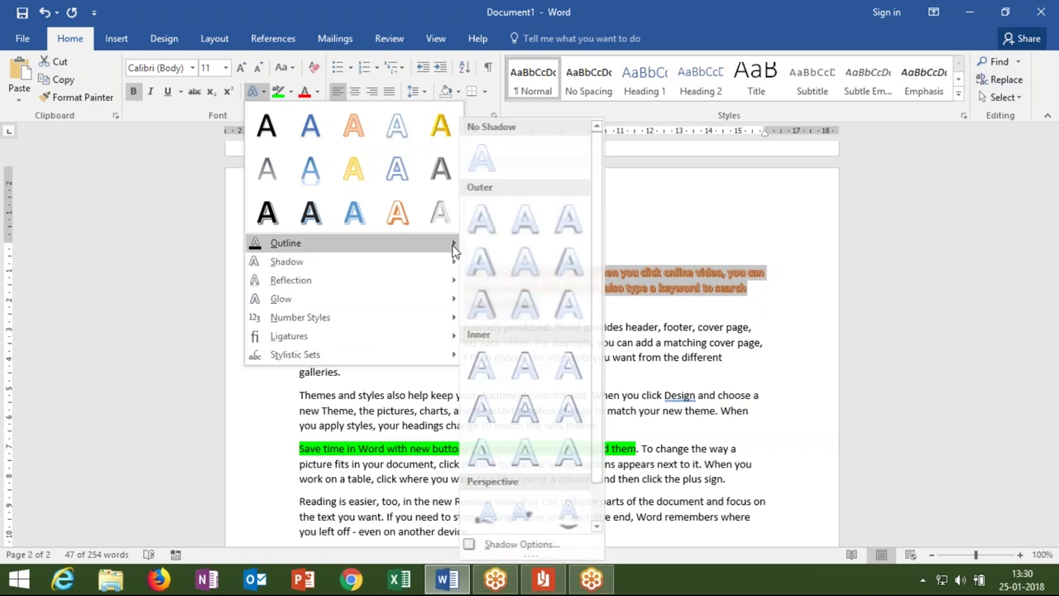
mouse_move(456, 244)
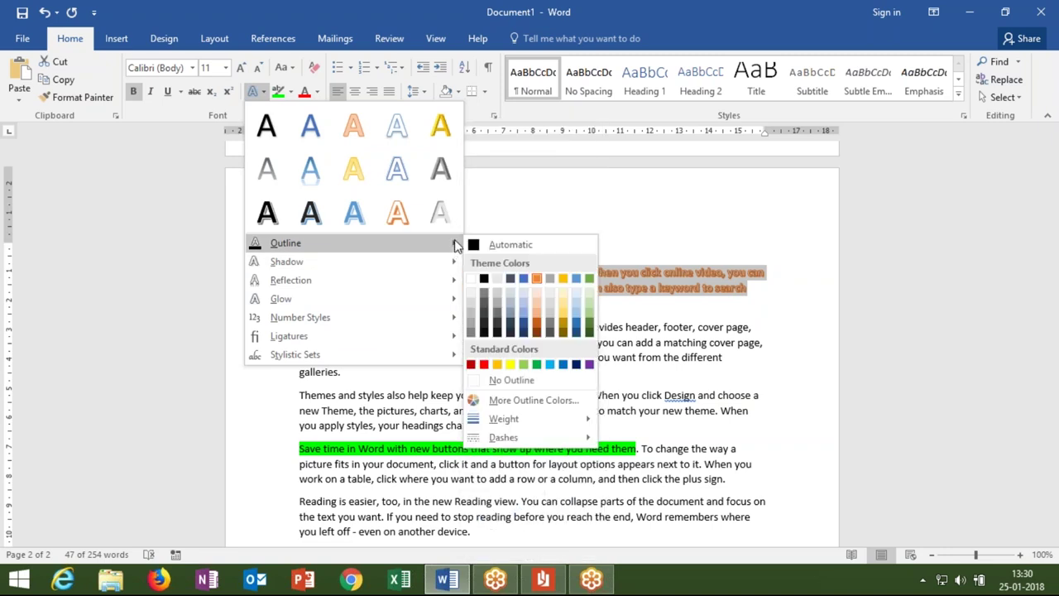
left_click(485, 280)
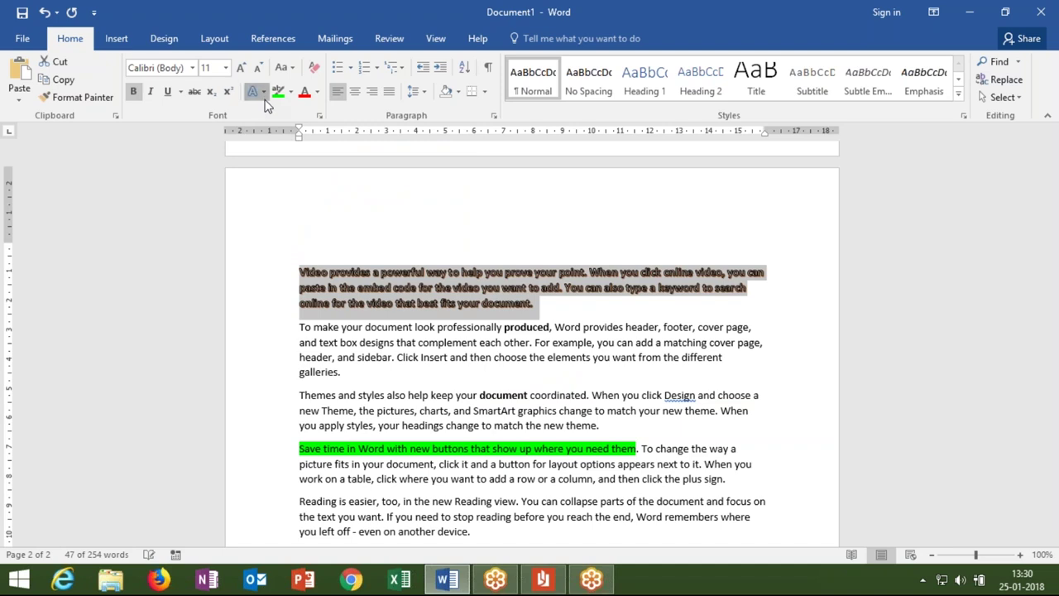
left_click(263, 92)
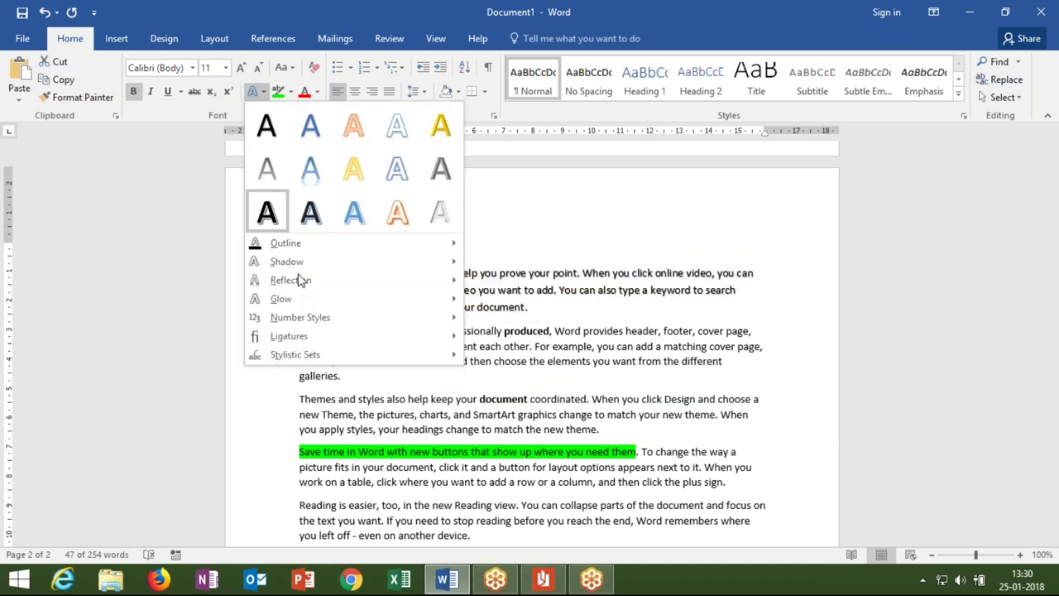
mouse_move(304, 281)
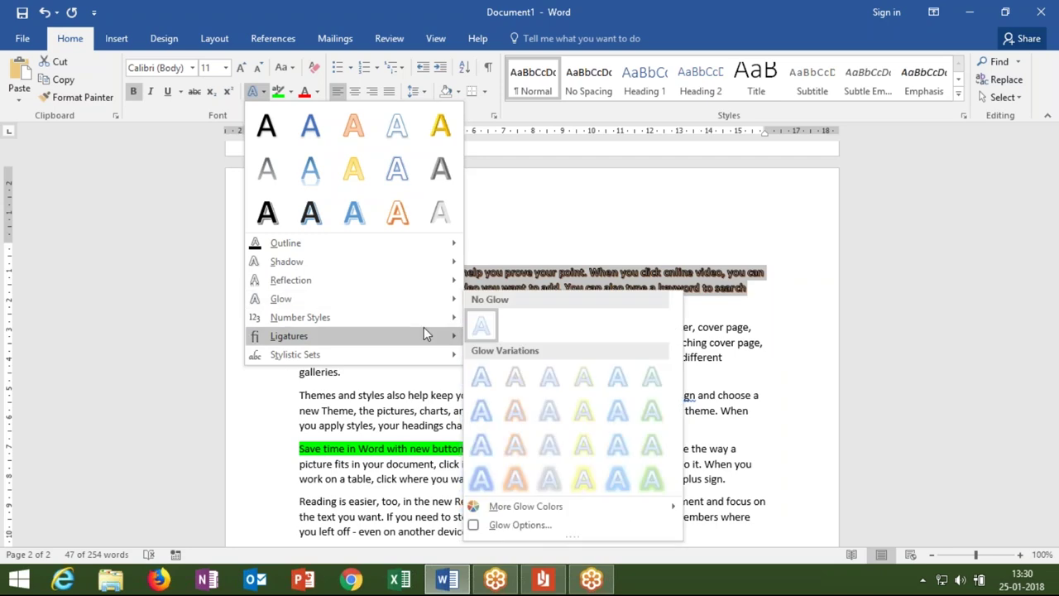
mouse_move(425, 317)
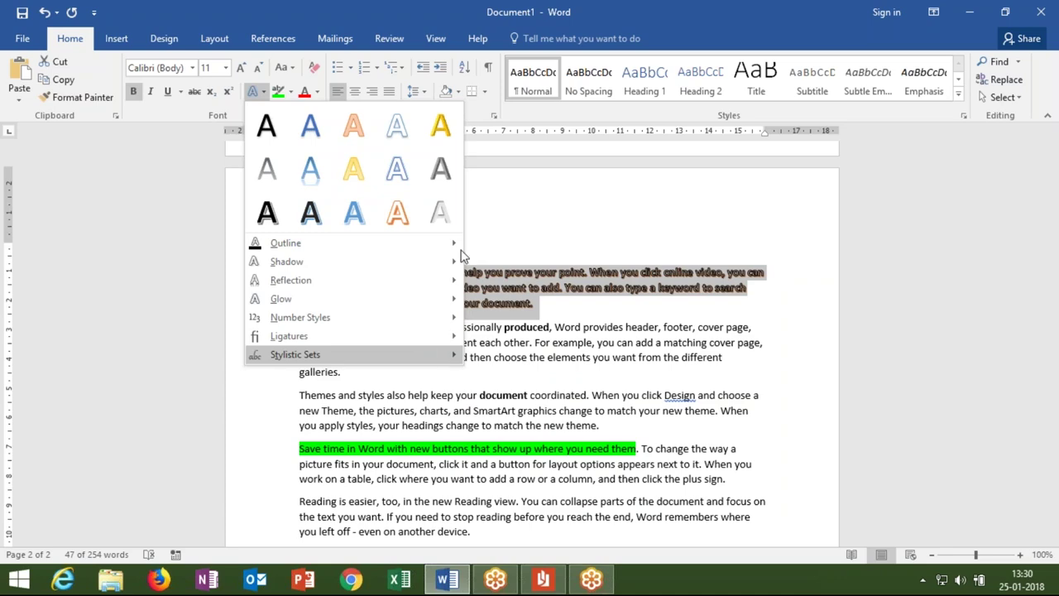
left_click(528, 215)
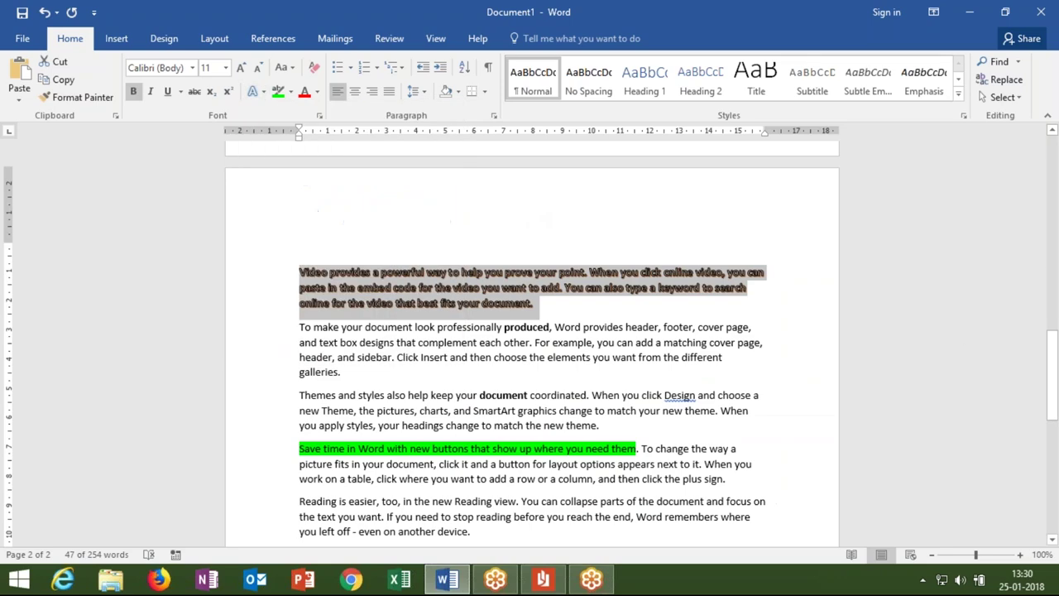
Step: Strike through the bold word 'document' in the Themes and styles paragraph
left_click(565, 371)
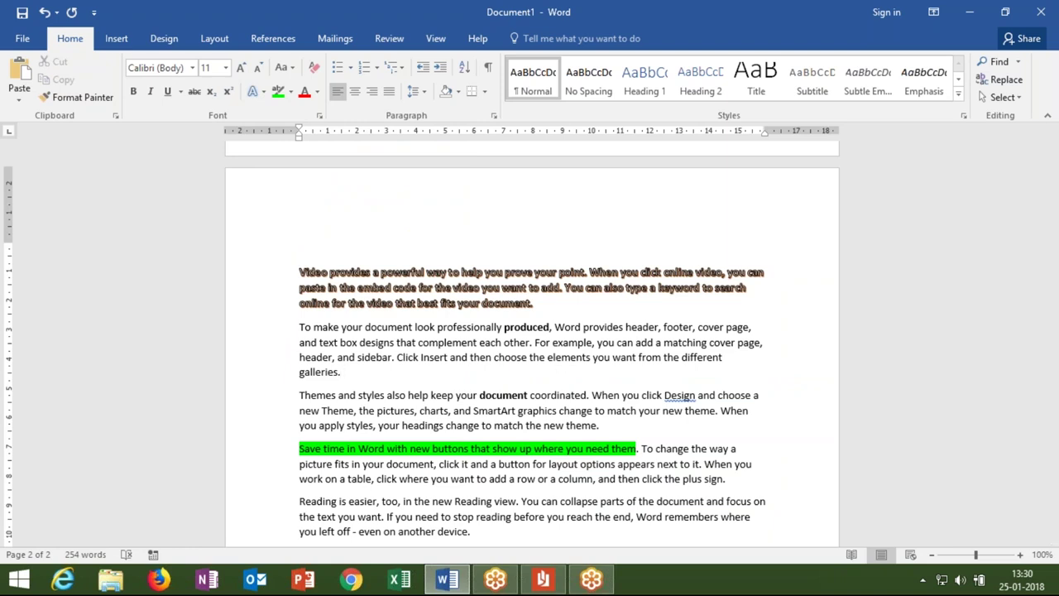
double_click(322, 326)
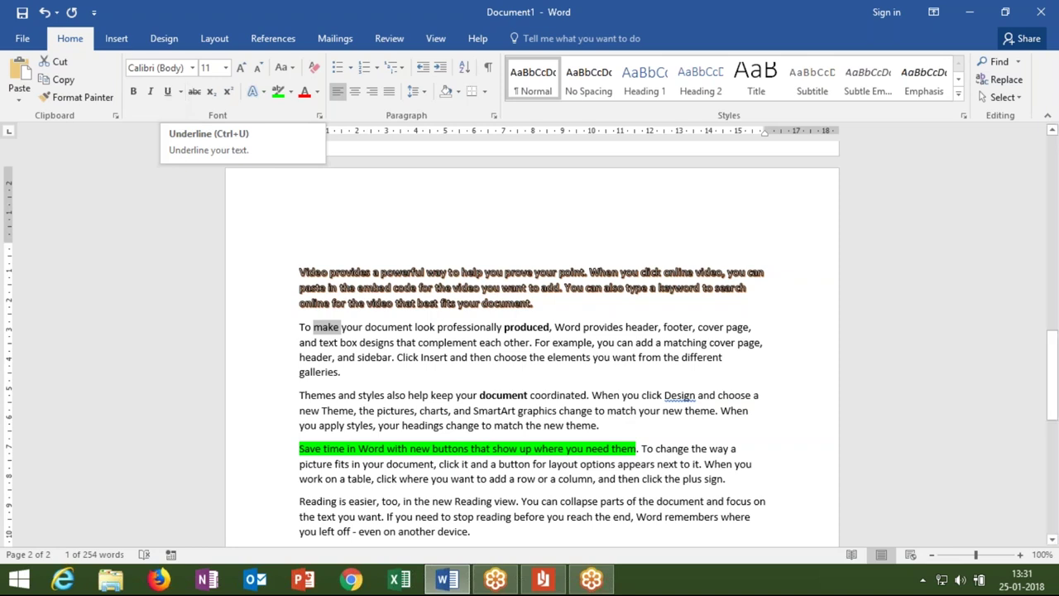
double_click(493, 395)
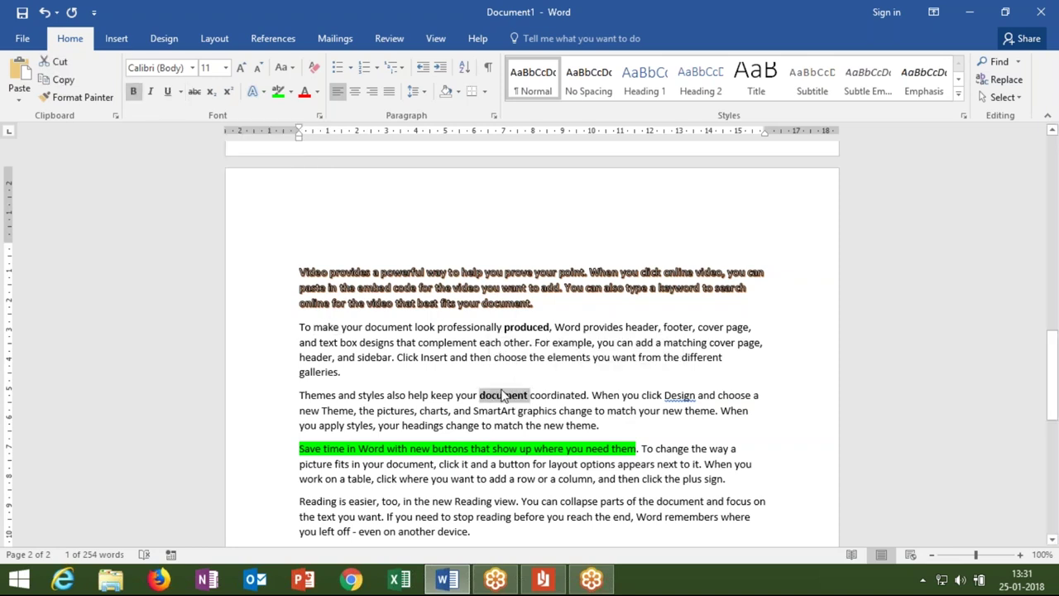
left_click(196, 94)
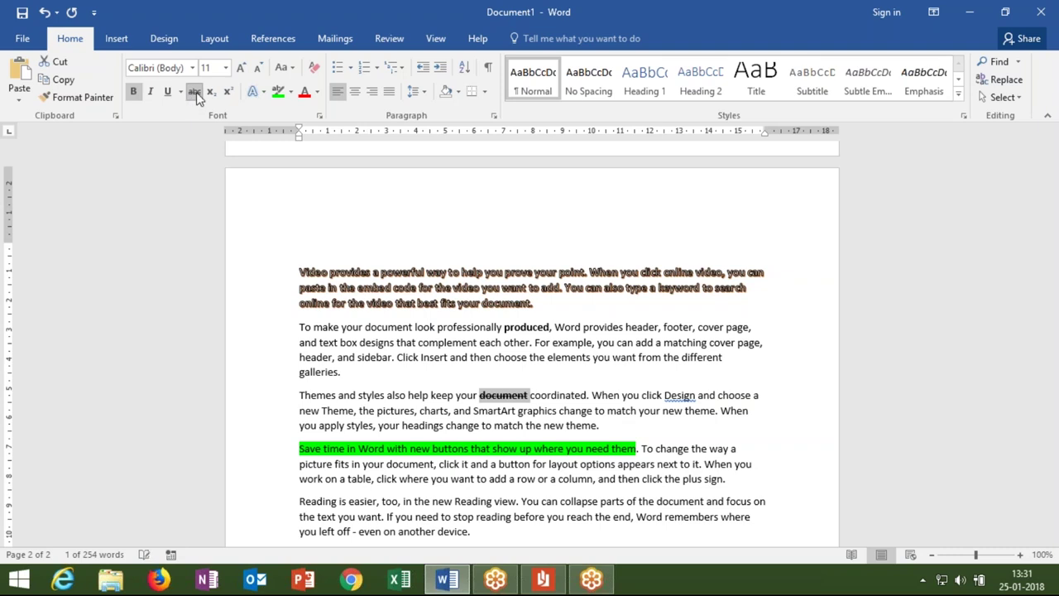
left_click(374, 342)
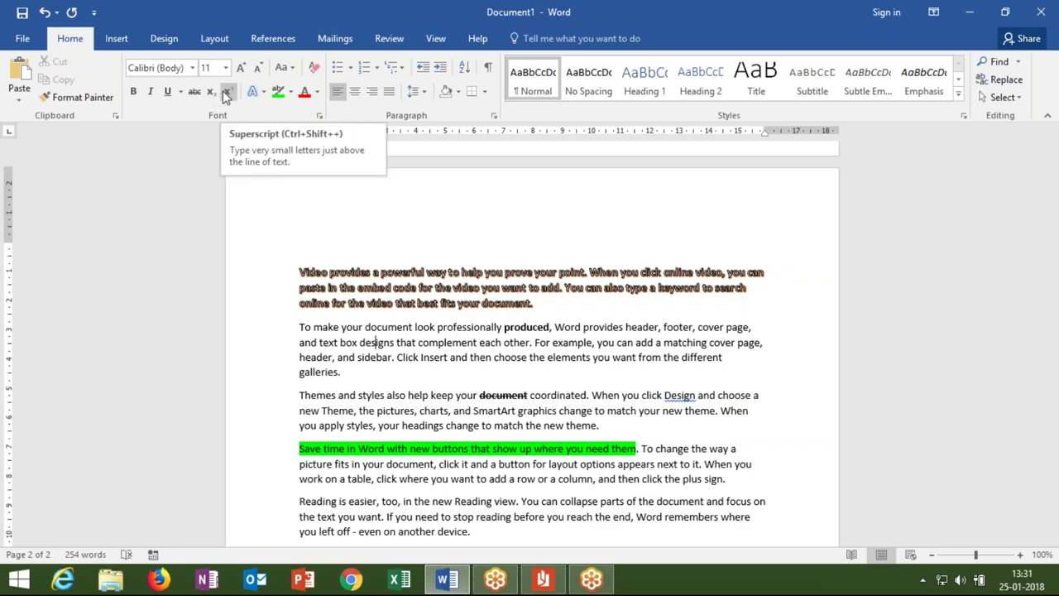
scroll(373, 312, "down", 8)
Step: Add a new line below the closing line reading 10² with a superscript 2
left_click(375, 208)
left_click(445, 212)
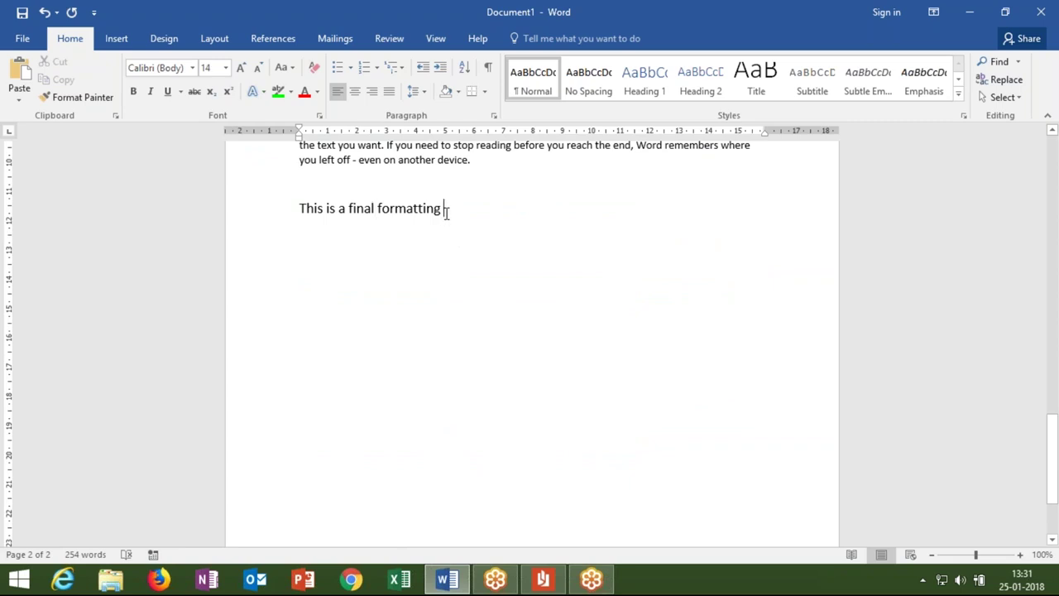
key("Return")
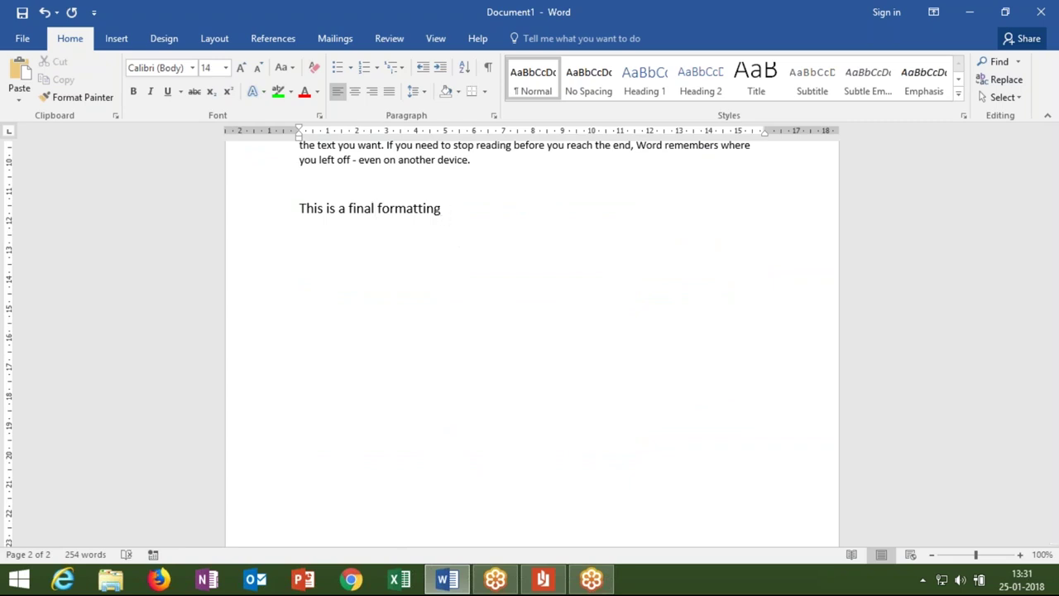
type("102")
key("shift+Left")
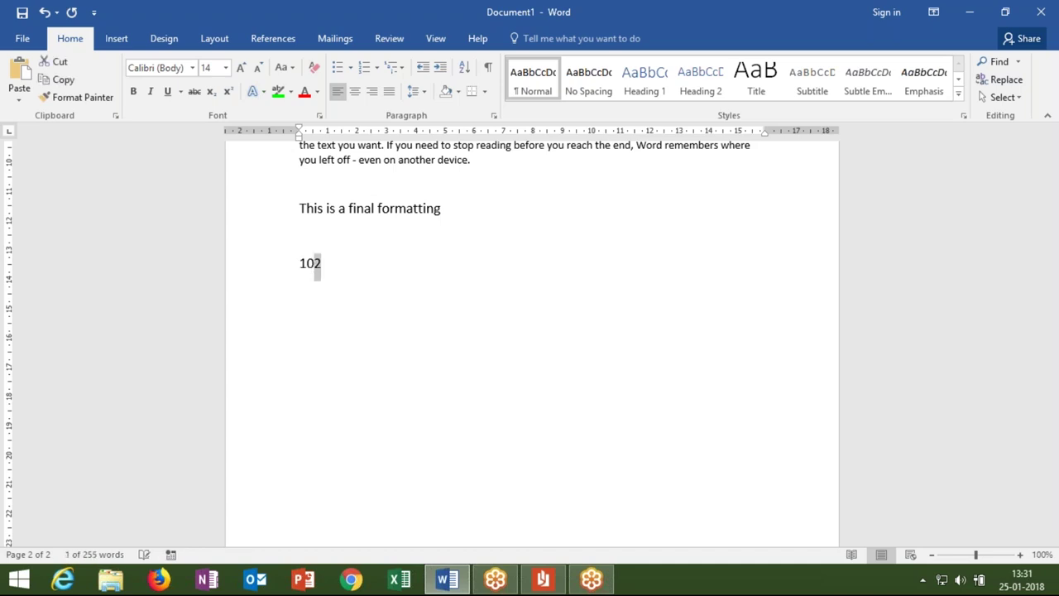
left_click(229, 91)
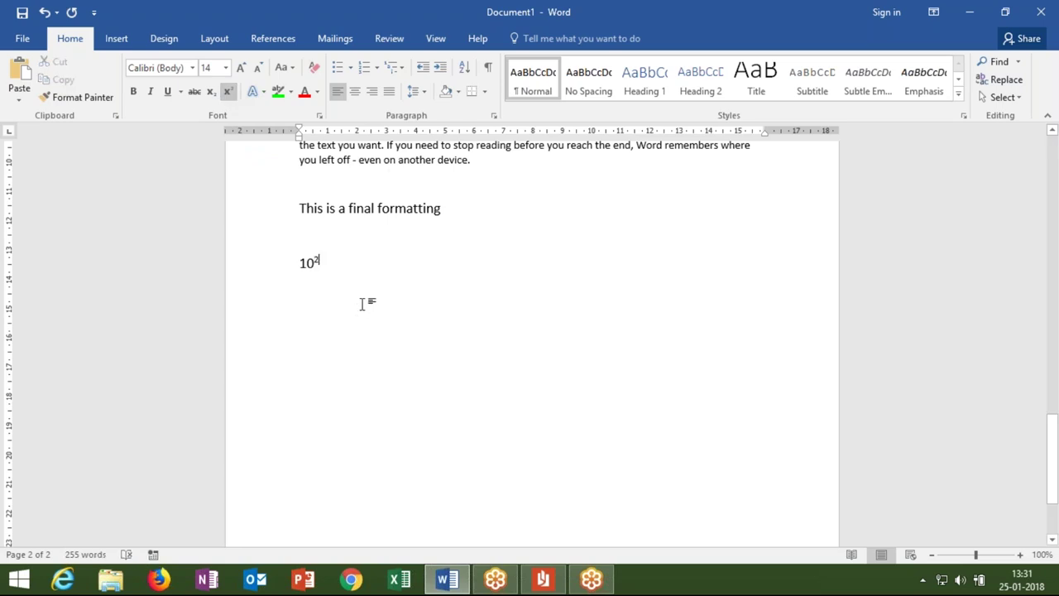
Step: Add a line 10° below it, with the o as superscript
double_click(382, 329)
key("ctrl+z")
key("Down")
type("10")
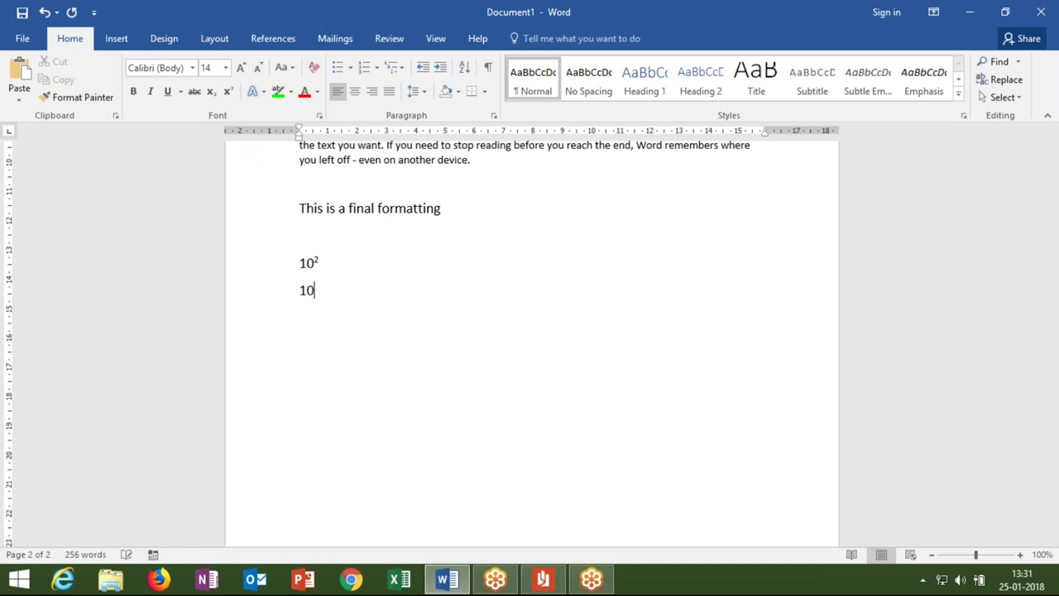
type("o")
key("shift+Left")
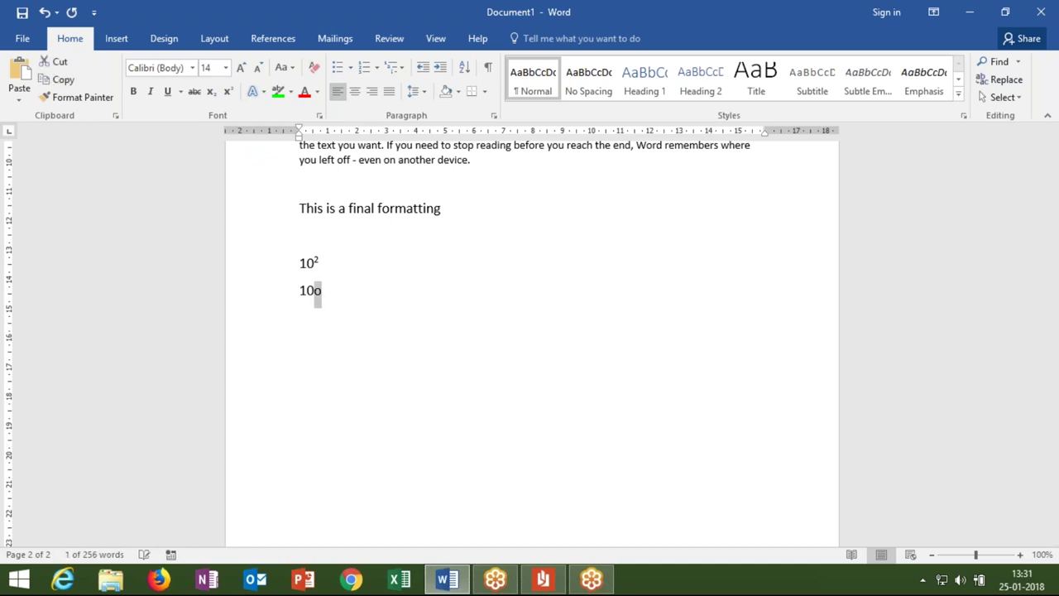
left_click(228, 93)
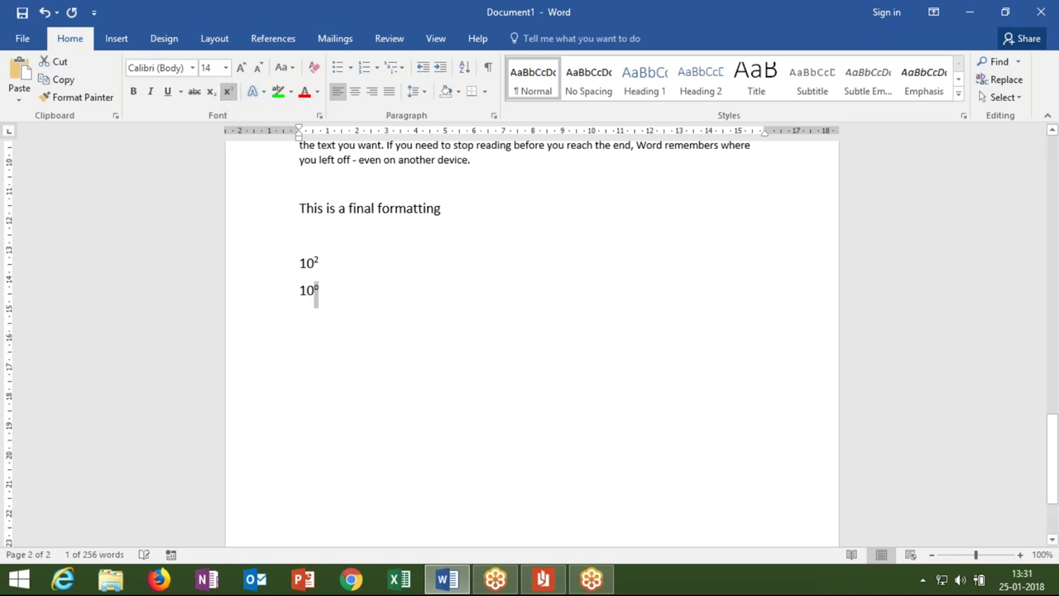
left_click(407, 366)
Step: Add a line H₂O below, with the 2 as subscript
double_click(306, 327)
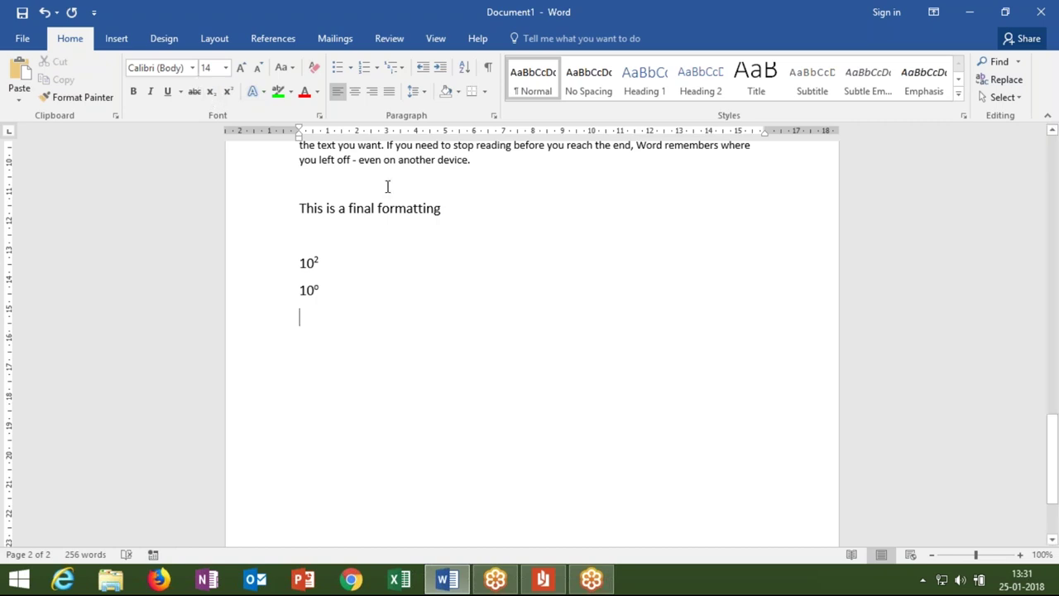
type("H2")
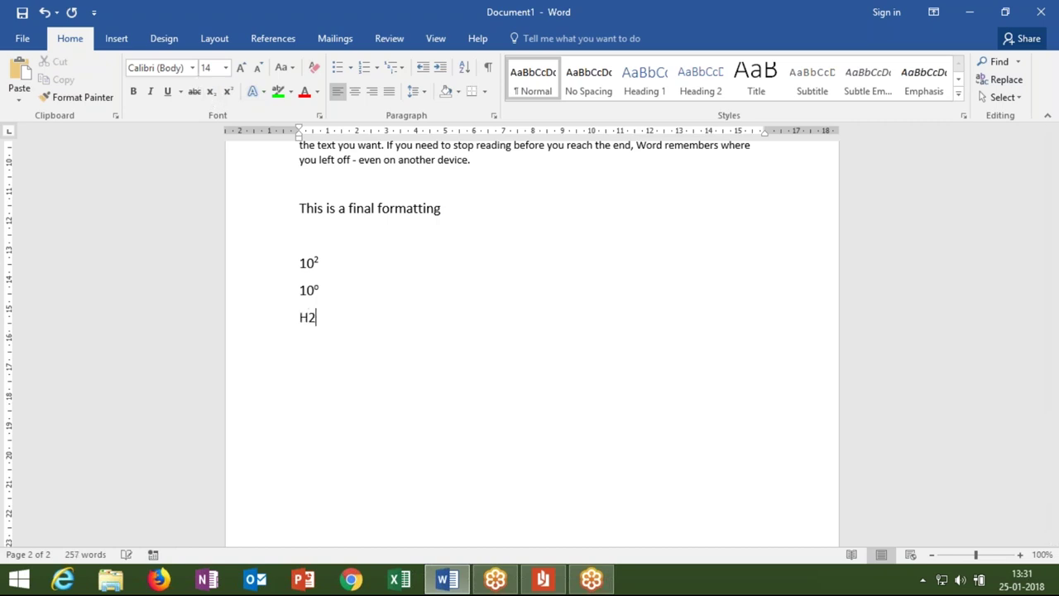
type("O")
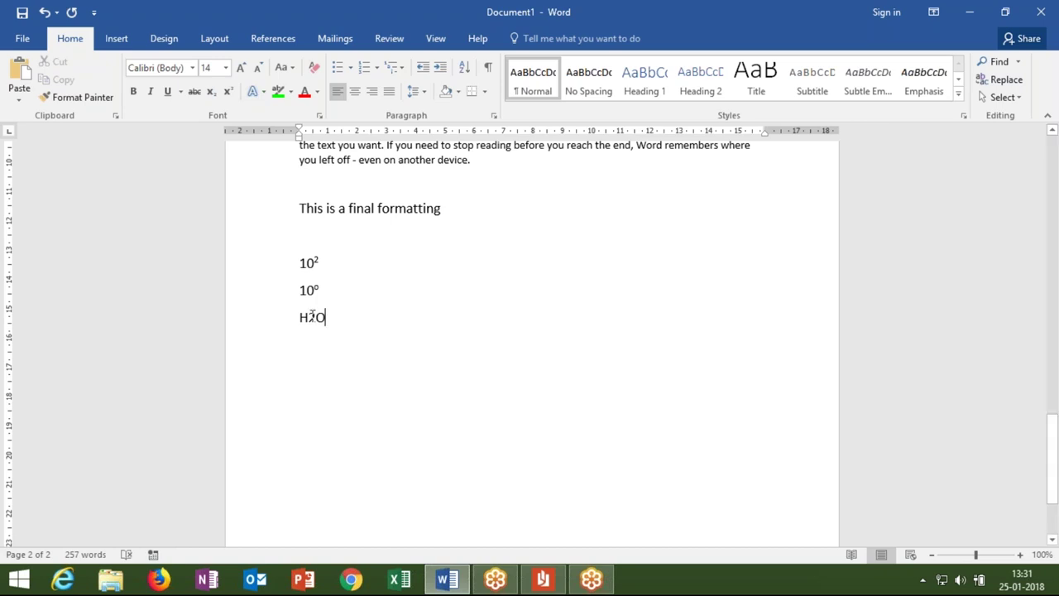
left_click(308, 317)
key("shift+Right")
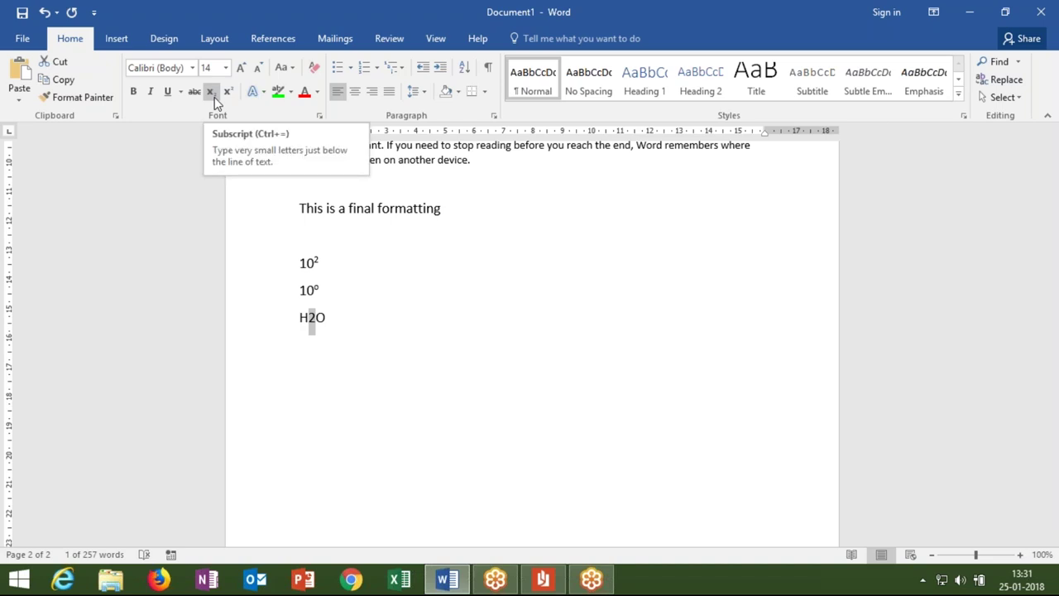
left_click(215, 97)
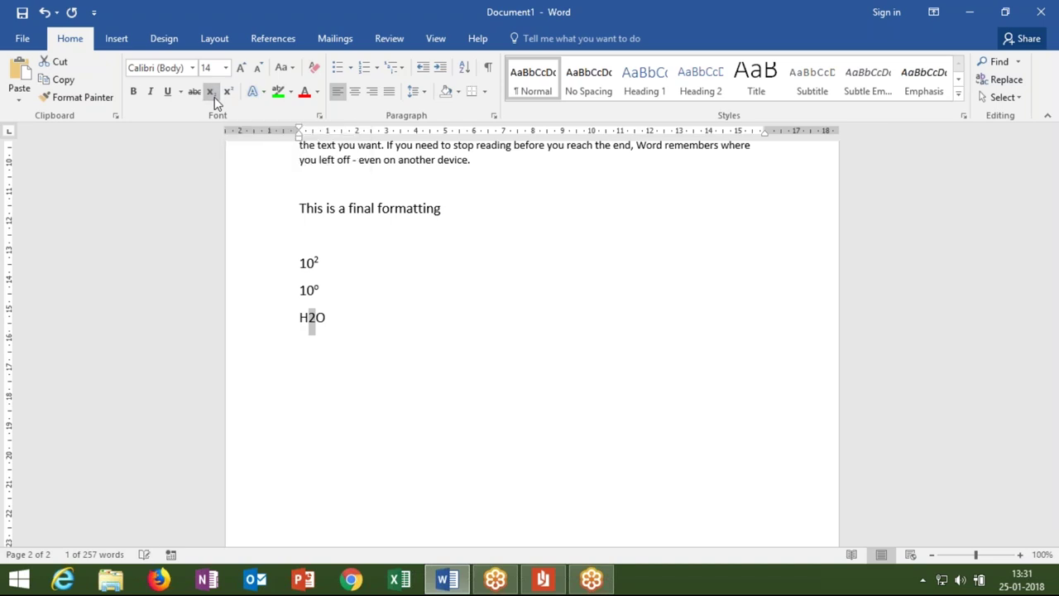
left_click(400, 380)
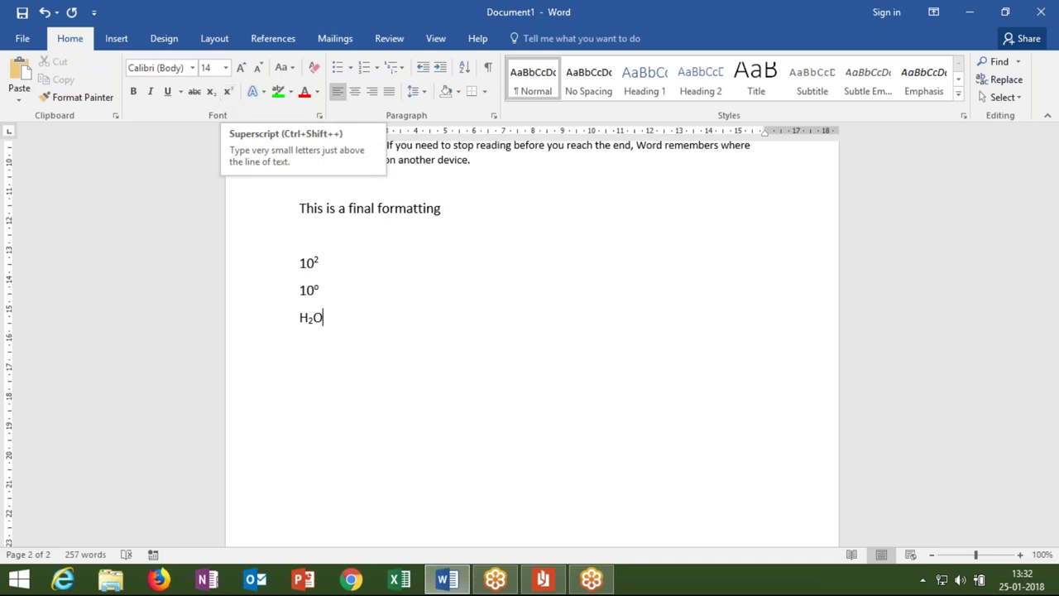
scroll(430, 366, "up", 3)
scroll(431, 364, "up", 4)
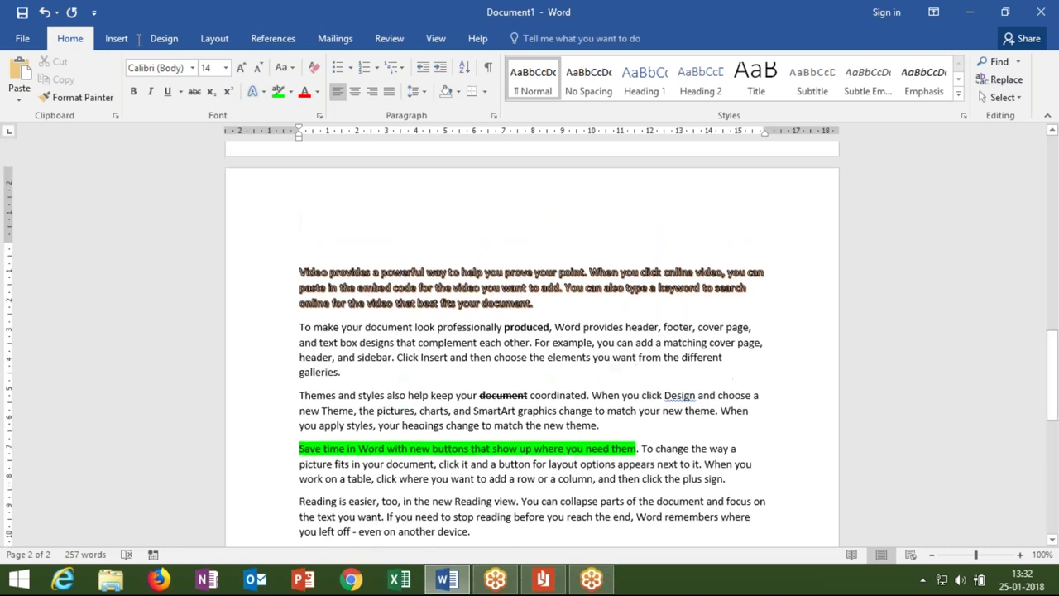
Step: Clear all formatting from the 'Video provides…' paragraph, removing its orange effects and bold 'powerful'
left_click_drag(299, 252, 307, 252)
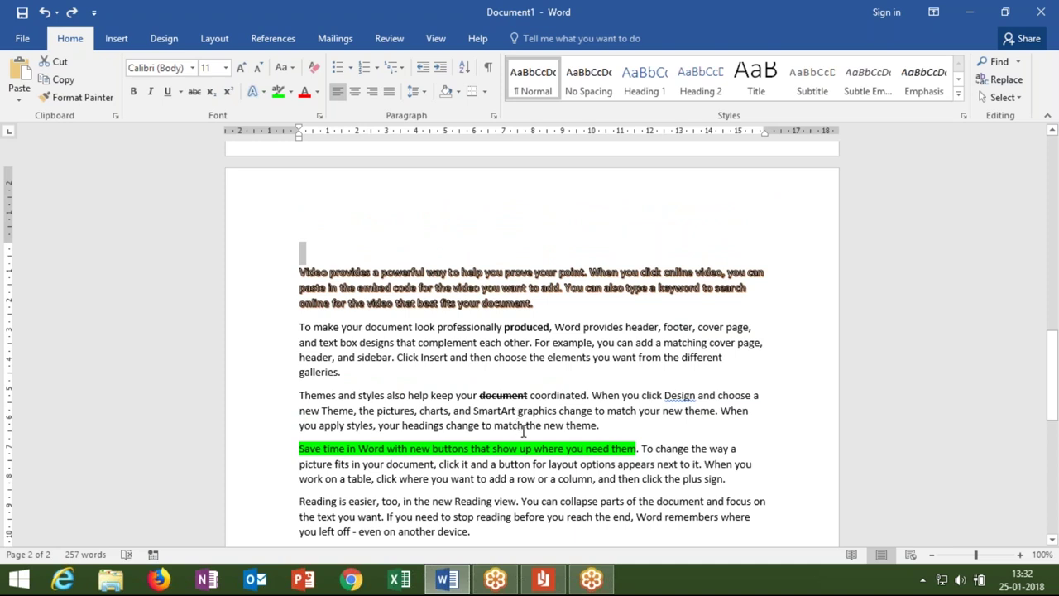
double_click(538, 410)
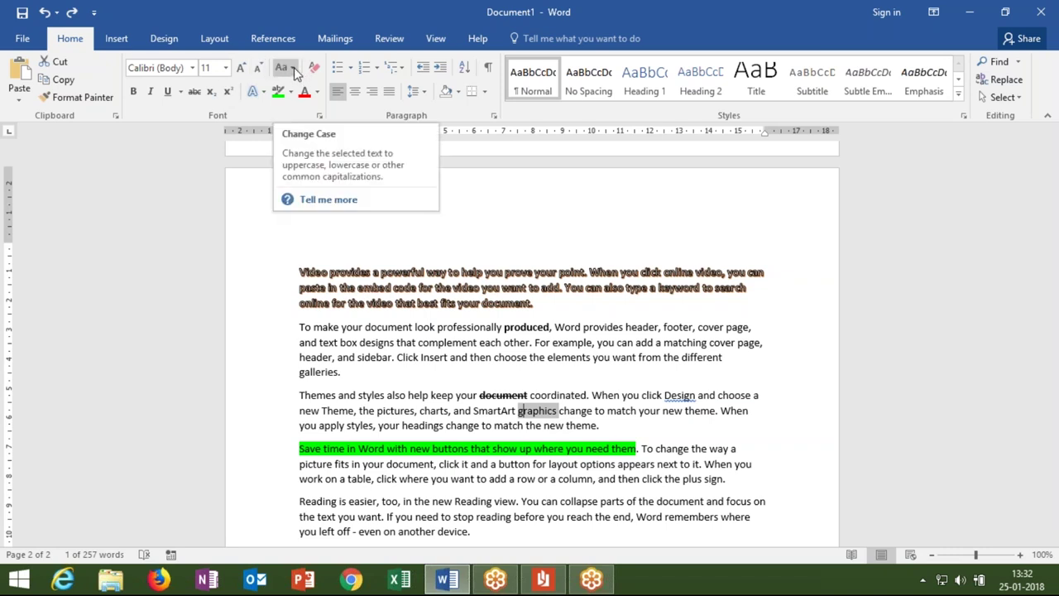
left_click_drag(536, 304, 348, 249)
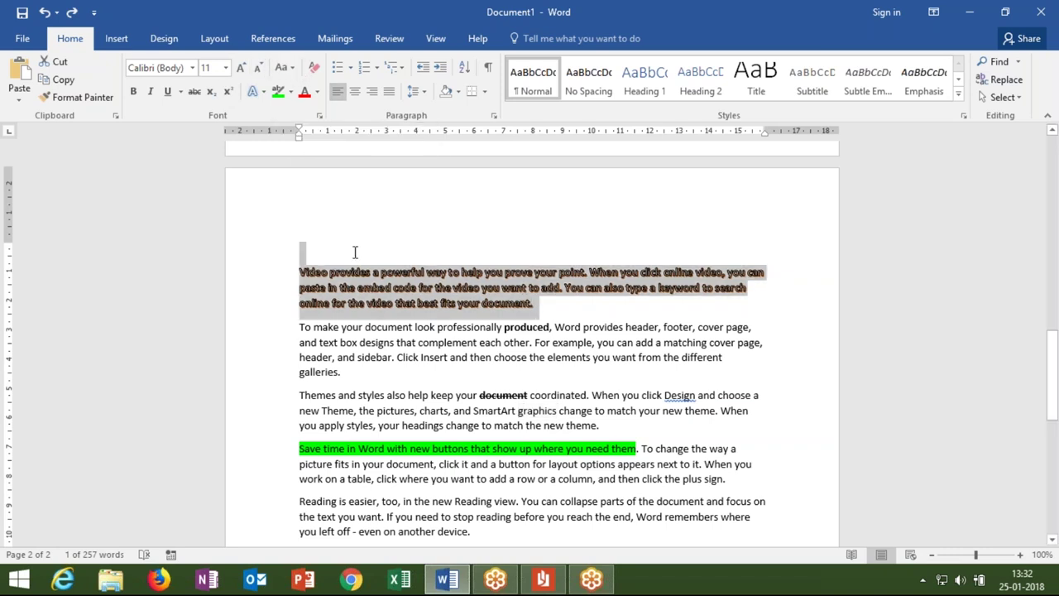
left_click(313, 73)
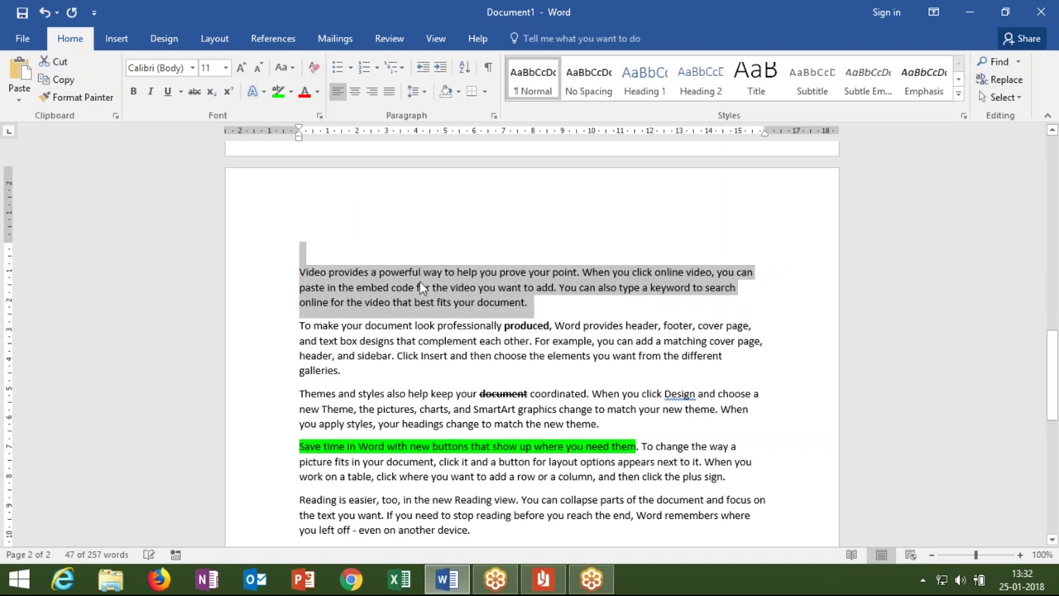